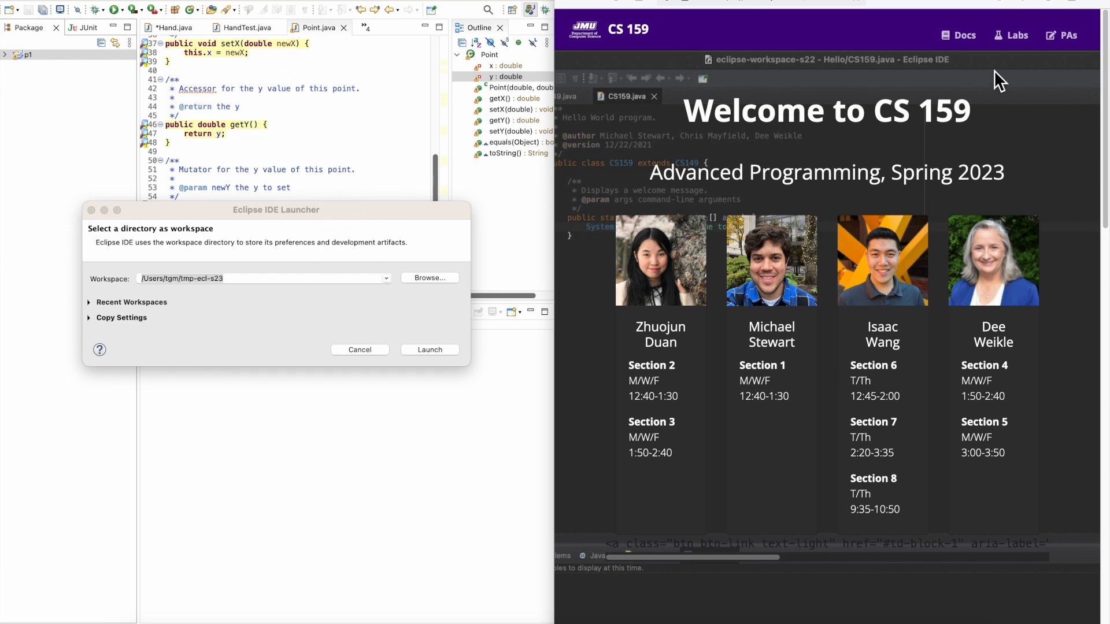
Step: Open the Installing Java and Eclipse guide in the CS 159 docs and read through to Step 3: Create Workspace
{"action": "left_click", "coordinate": [970, 43]}
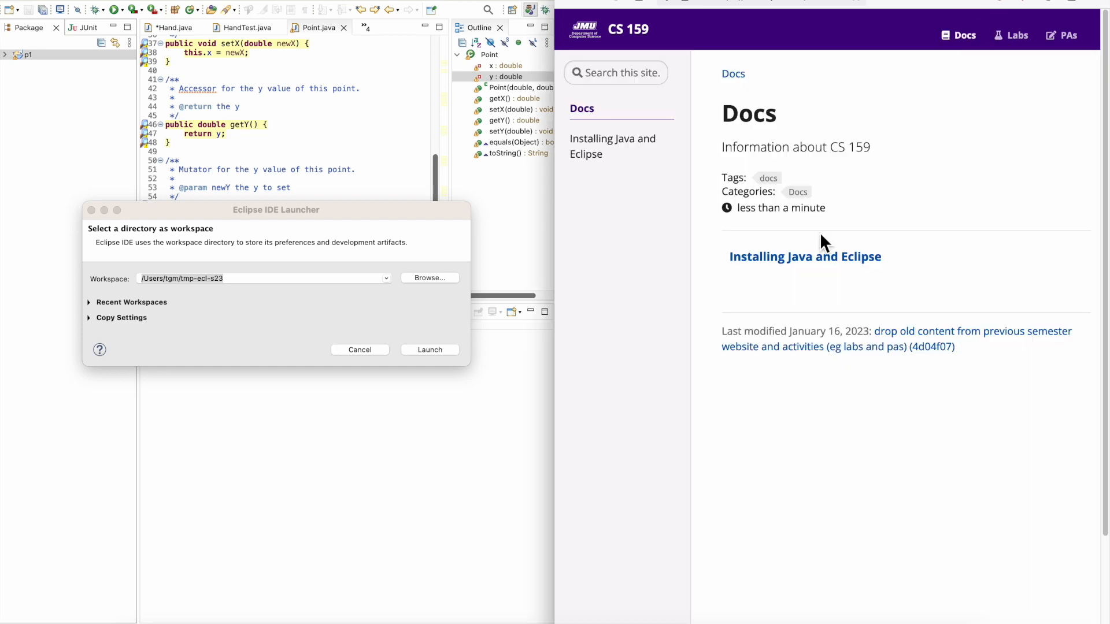
{"action": "left_click", "coordinate": [827, 265]}
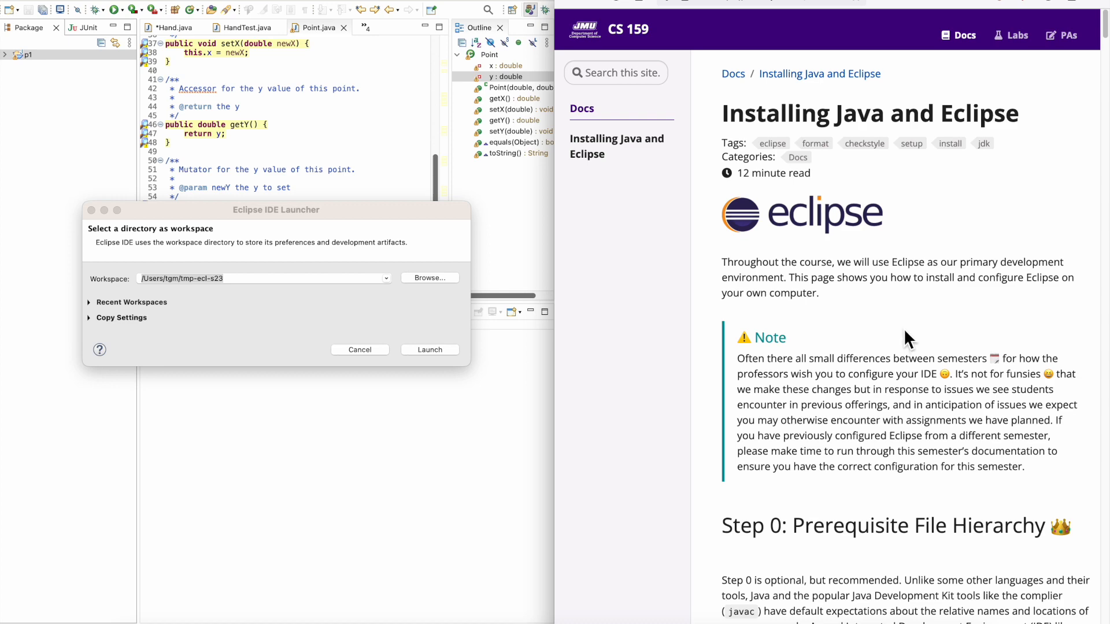
{"action": "scroll", "coordinate": [916, 340], "scroll_direction": "down", "scroll_amount": 5}
{"action": "scroll", "coordinate": [918, 347], "scroll_direction": "down", "scroll_amount": 13}
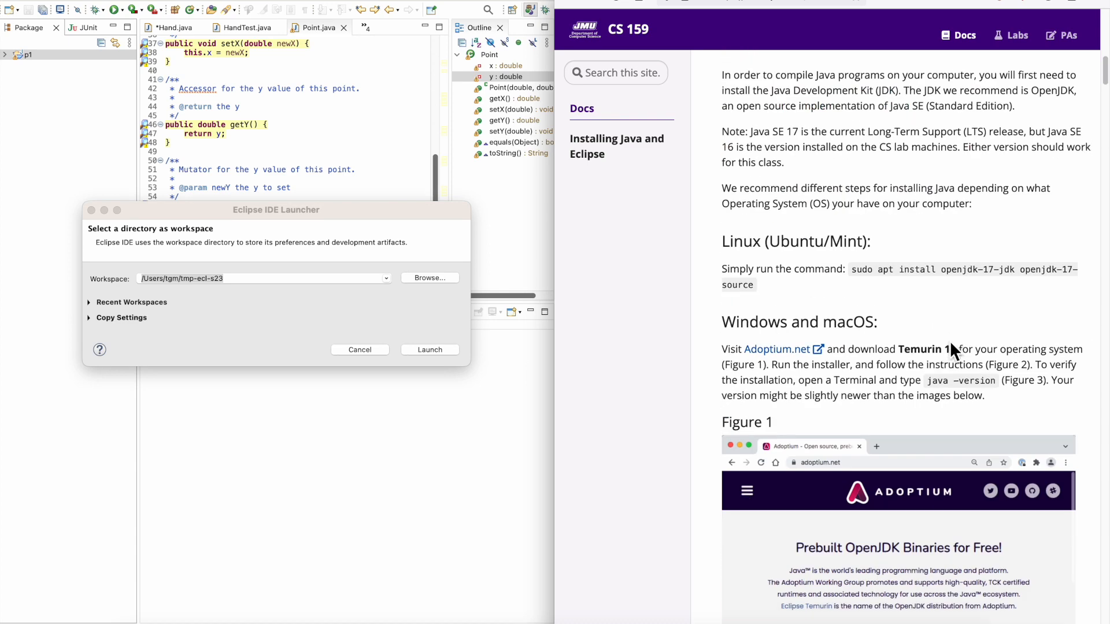
{"action": "scroll", "coordinate": [951, 349], "scroll_direction": "down", "scroll_amount": 20}
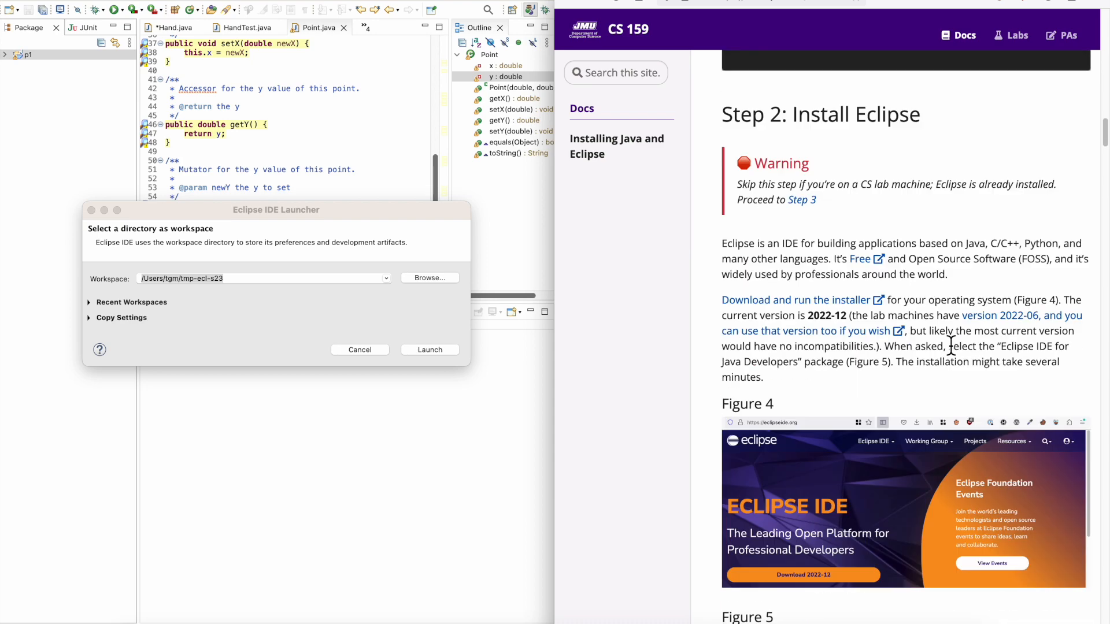
{"action": "scroll", "coordinate": [950, 346], "scroll_direction": "down", "scroll_amount": 5}
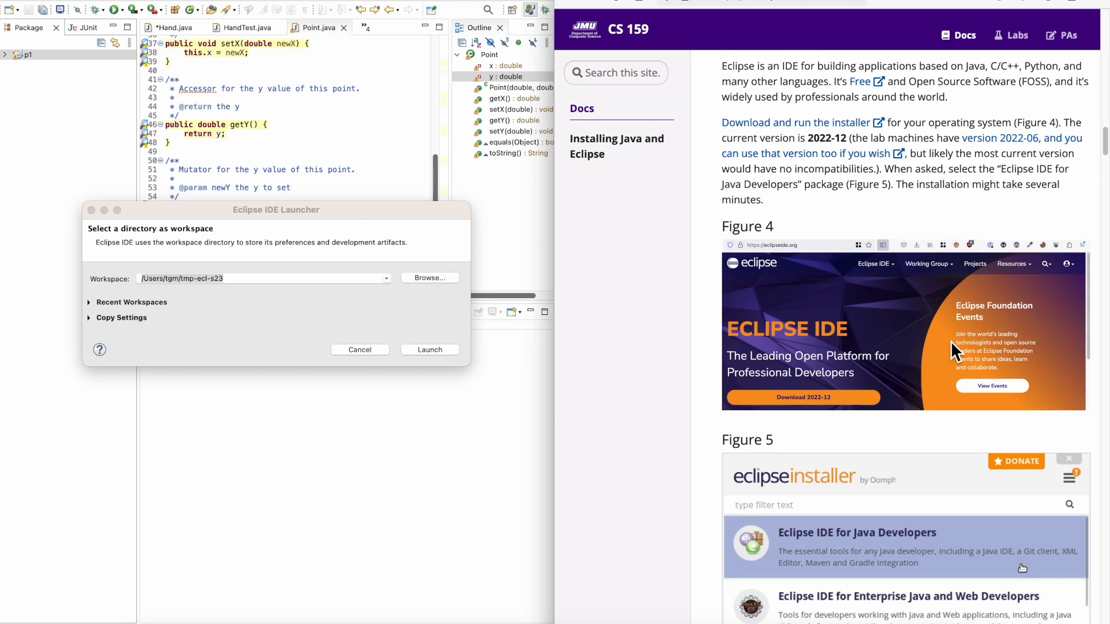
{"action": "scroll", "coordinate": [950, 341], "scroll_direction": "down", "scroll_amount": 15}
{"action": "scroll", "coordinate": [948, 339], "scroll_direction": "down", "scroll_amount": 5}
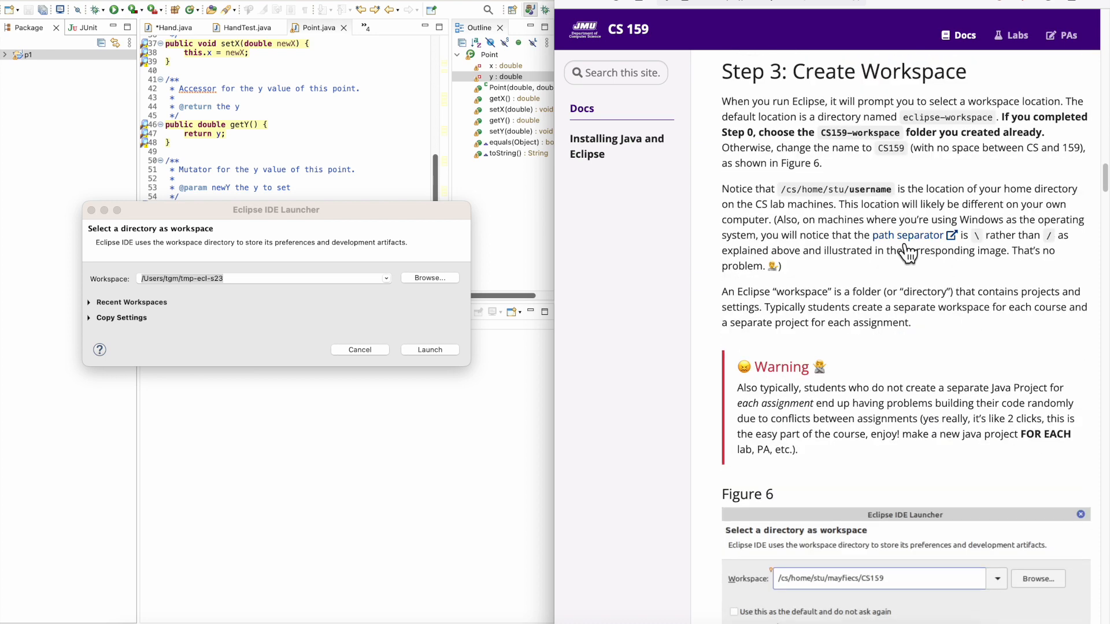
Step: Review Step 0: Prerequisite File Hierarchy in the guide, and return to Step 3: Create Workspace
{"action": "scroll", "coordinate": [875, 345], "scroll_direction": "up", "scroll_amount": 18}
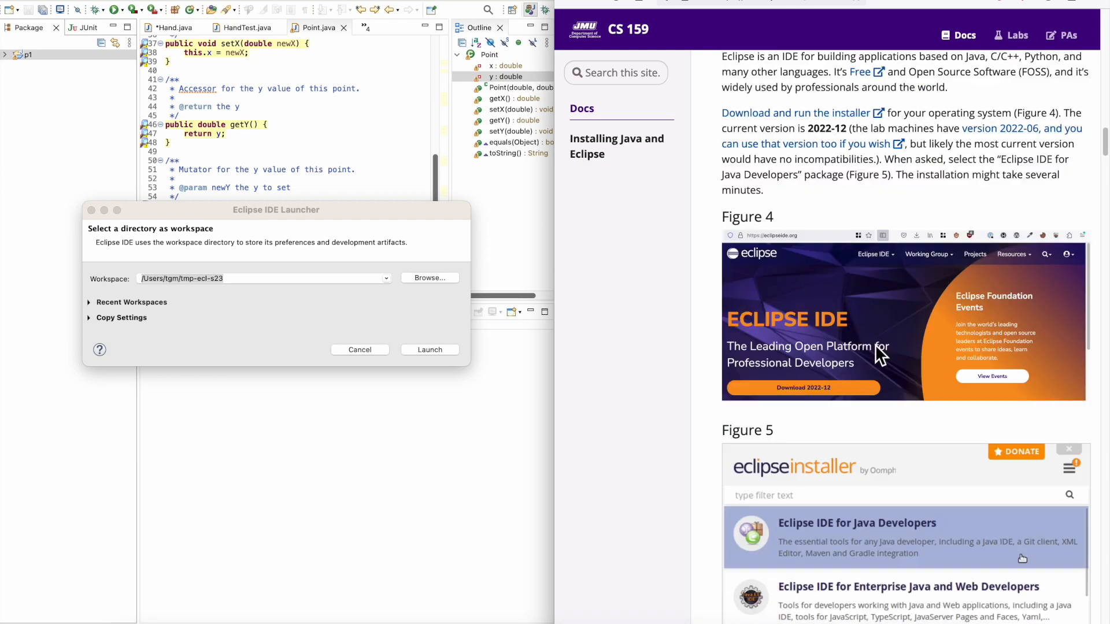
{"action": "scroll", "coordinate": [875, 345], "scroll_direction": "up", "scroll_amount": 15}
{"action": "scroll", "coordinate": [879, 340], "scroll_direction": "up", "scroll_amount": 8}
{"action": "scroll", "coordinate": [878, 340], "scroll_direction": "down", "scroll_amount": 2}
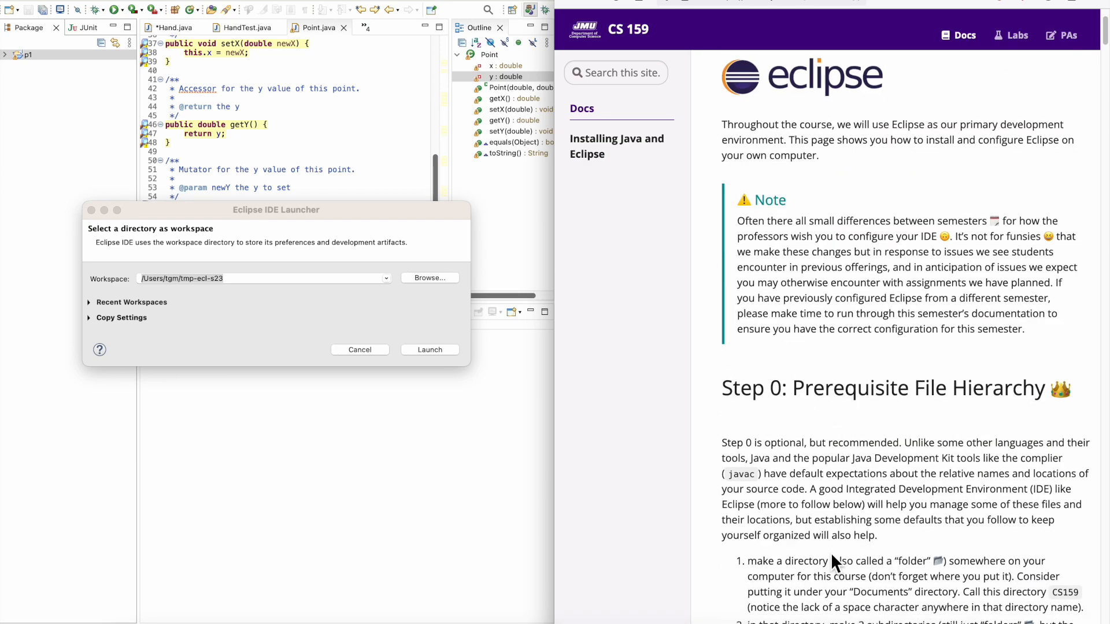
{"action": "scroll", "coordinate": [830, 553], "scroll_direction": "down", "scroll_amount": 20}
{"action": "scroll", "coordinate": [828, 552], "scroll_direction": "down", "scroll_amount": 7}
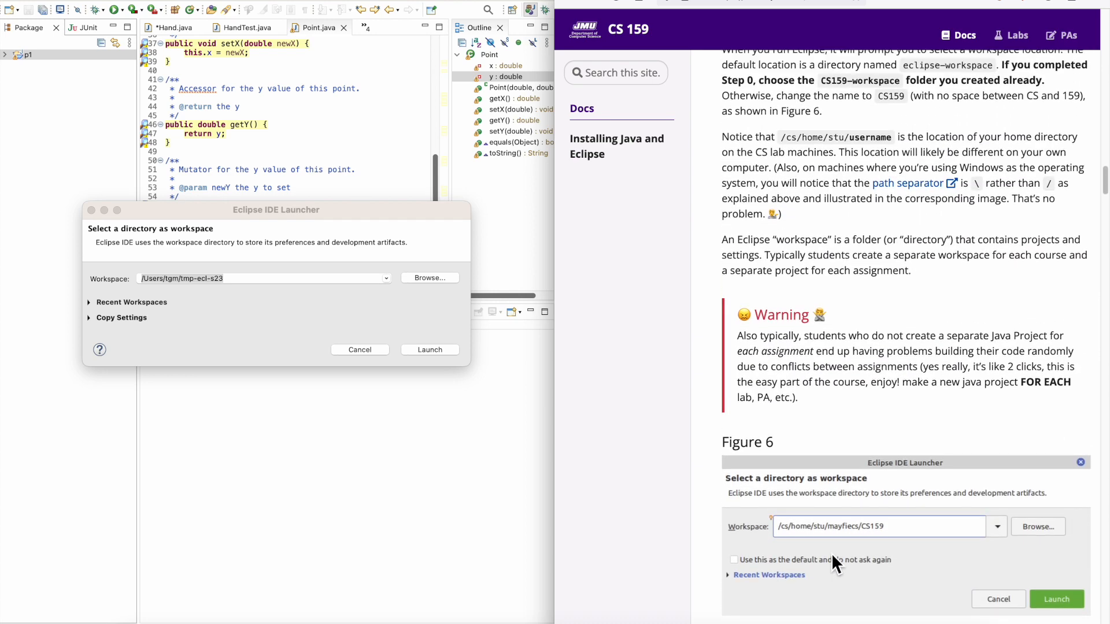
{"action": "scroll", "coordinate": [831, 553], "scroll_direction": "up", "scroll_amount": 3}
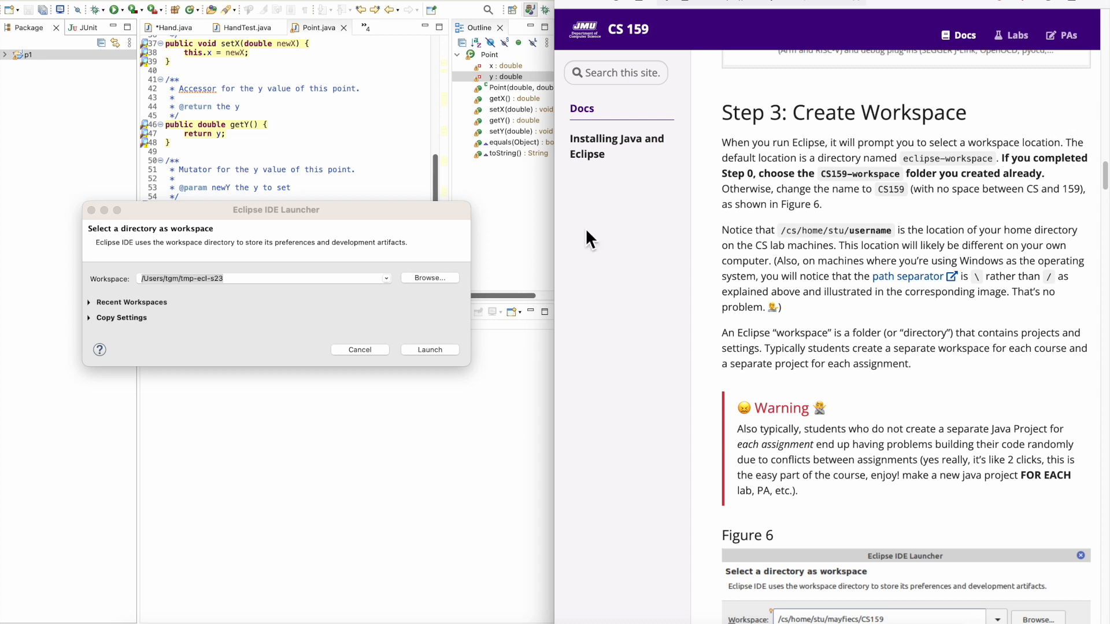
Step: Choose the CS159-workspace folder inside CS 159/Spring23/CS159 as the workspace directory in the Eclipse IDE Launcher
{"action": "left_click", "coordinate": [364, 268]}
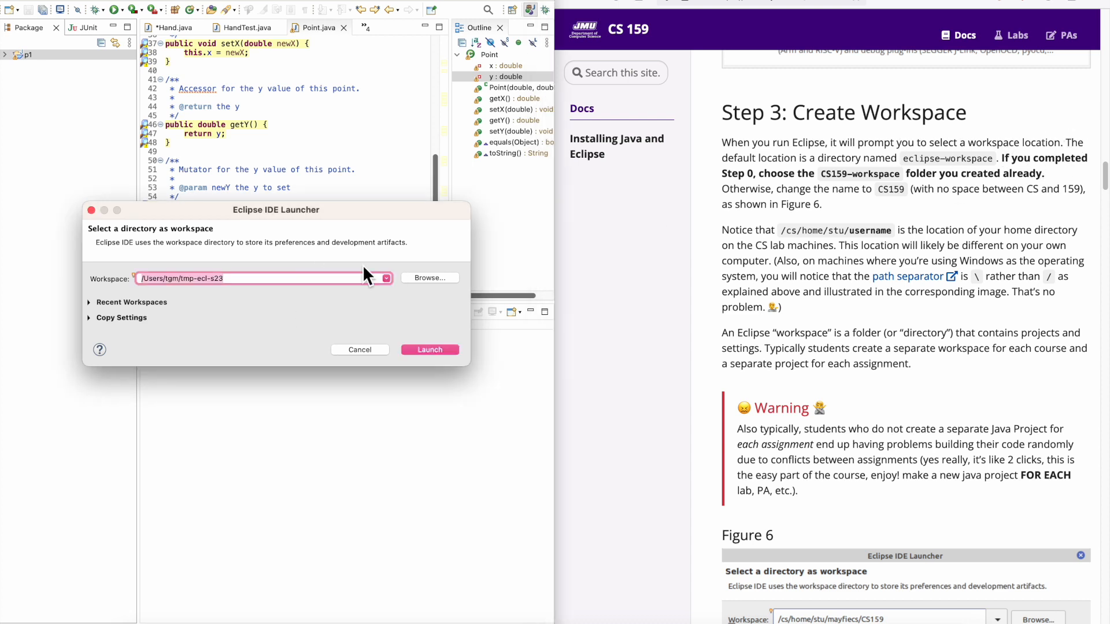
{"action": "left_click", "coordinate": [434, 282]}
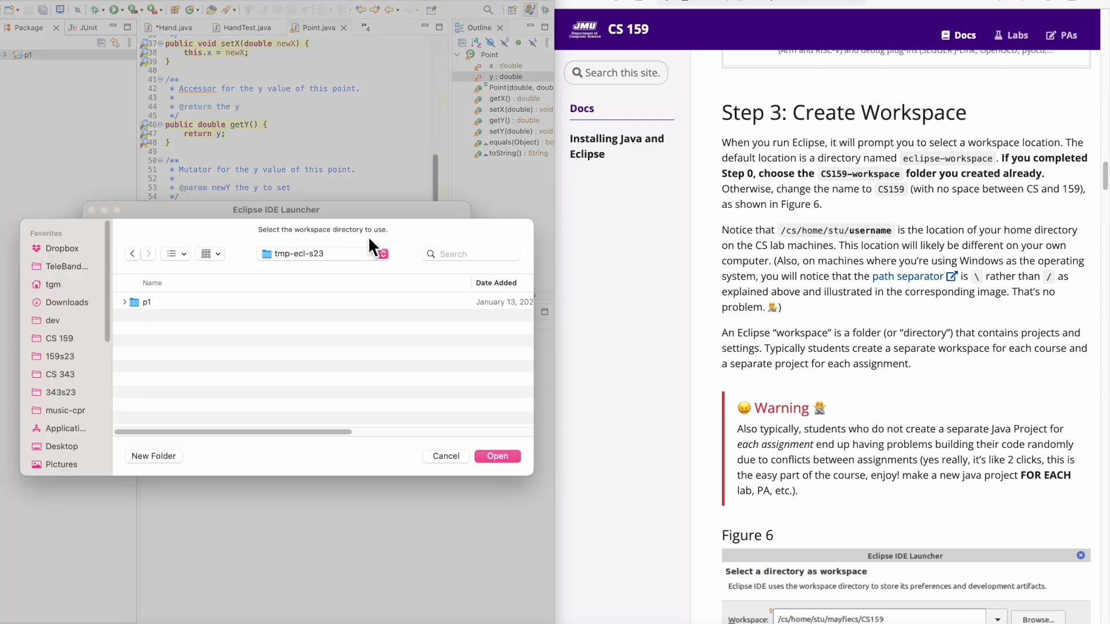
{"action": "left_click", "coordinate": [59, 339]}
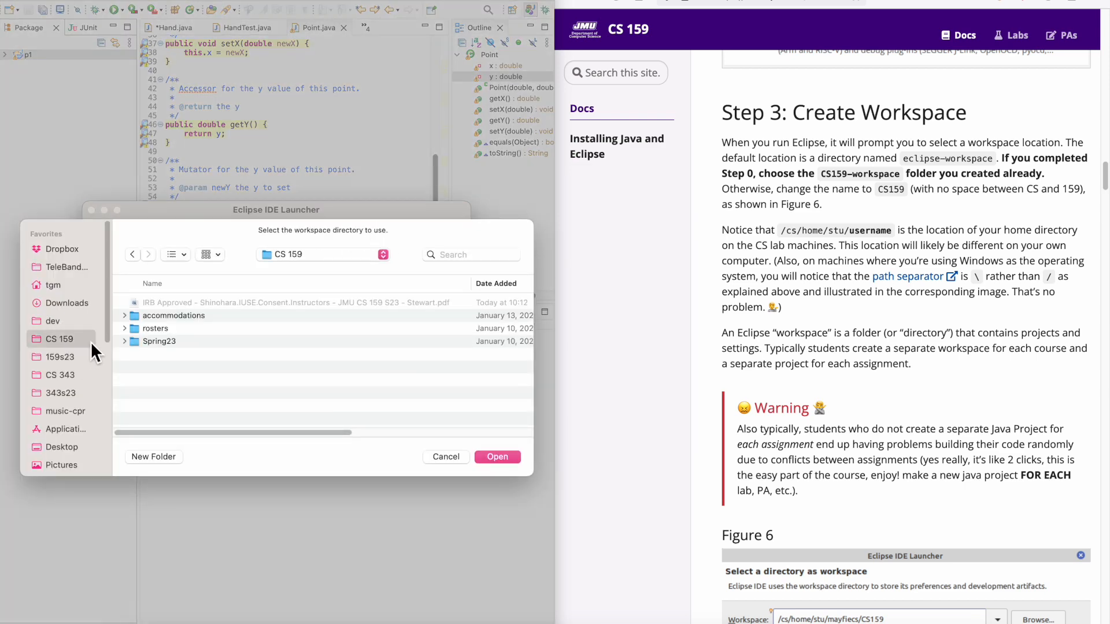
{"action": "double_click", "coordinate": [161, 341]}
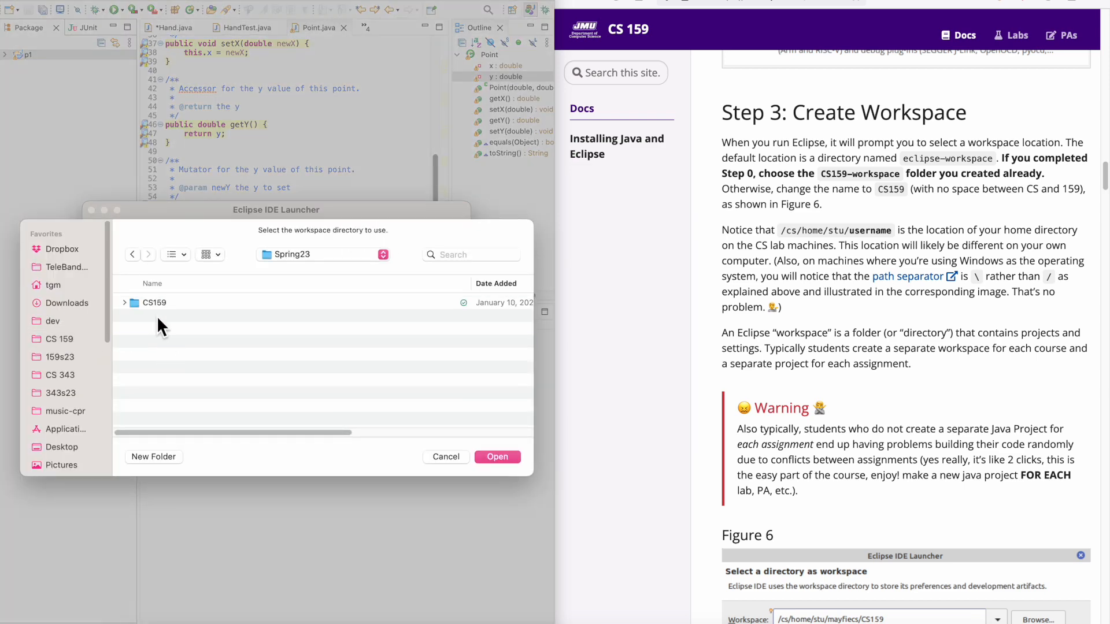
{"action": "left_click", "coordinate": [125, 304]}
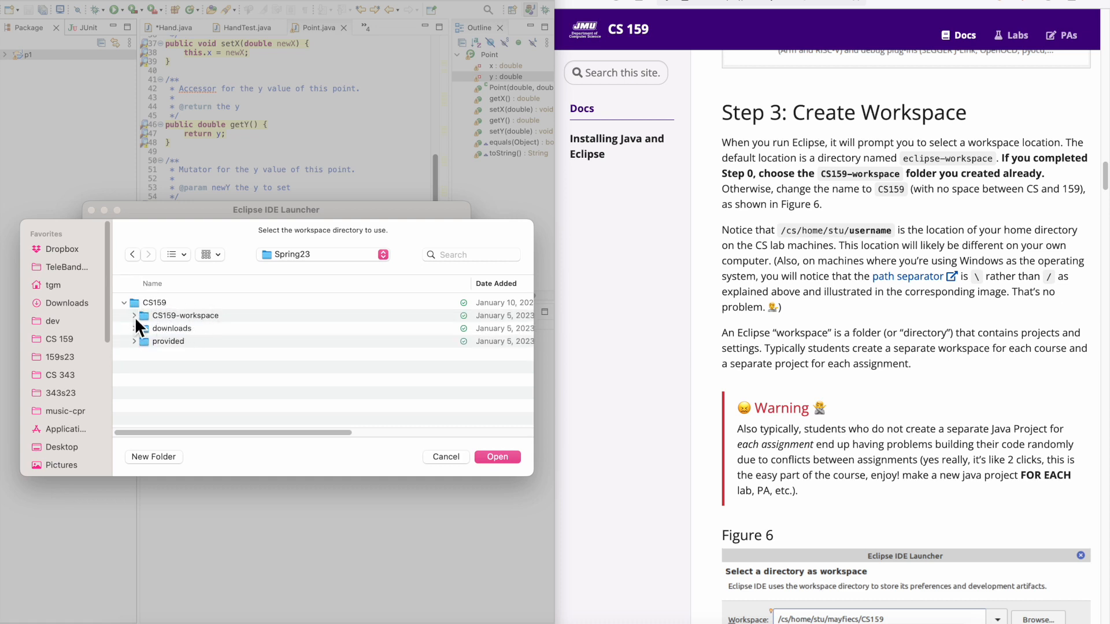
{"action": "left_click", "coordinate": [192, 317]}
{"action": "double_click", "coordinate": [218, 321]}
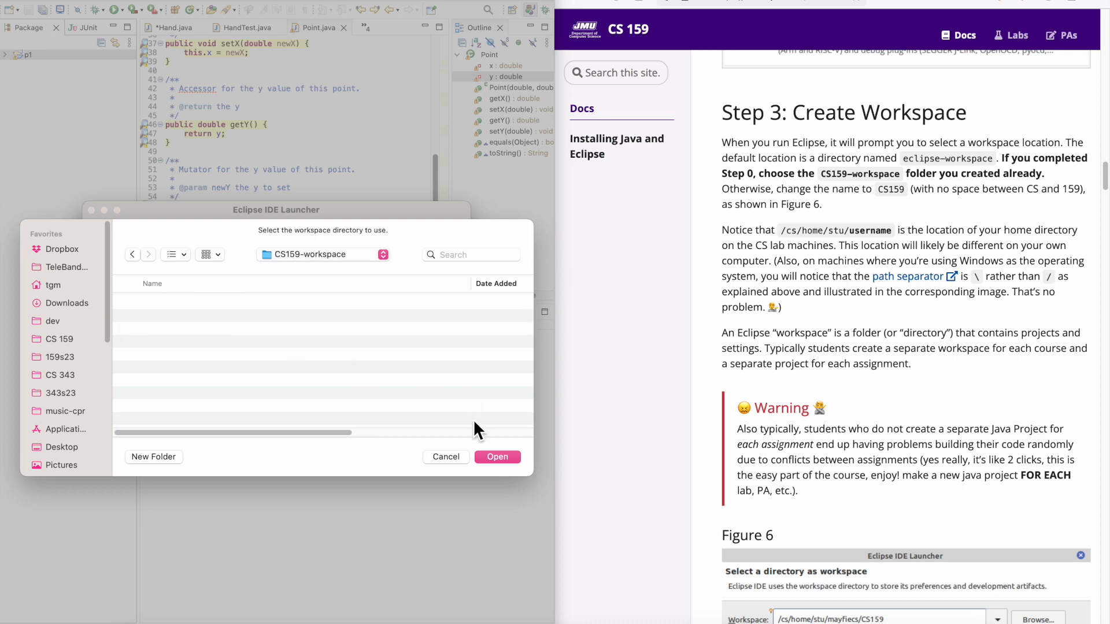
{"action": "left_click", "coordinate": [496, 456]}
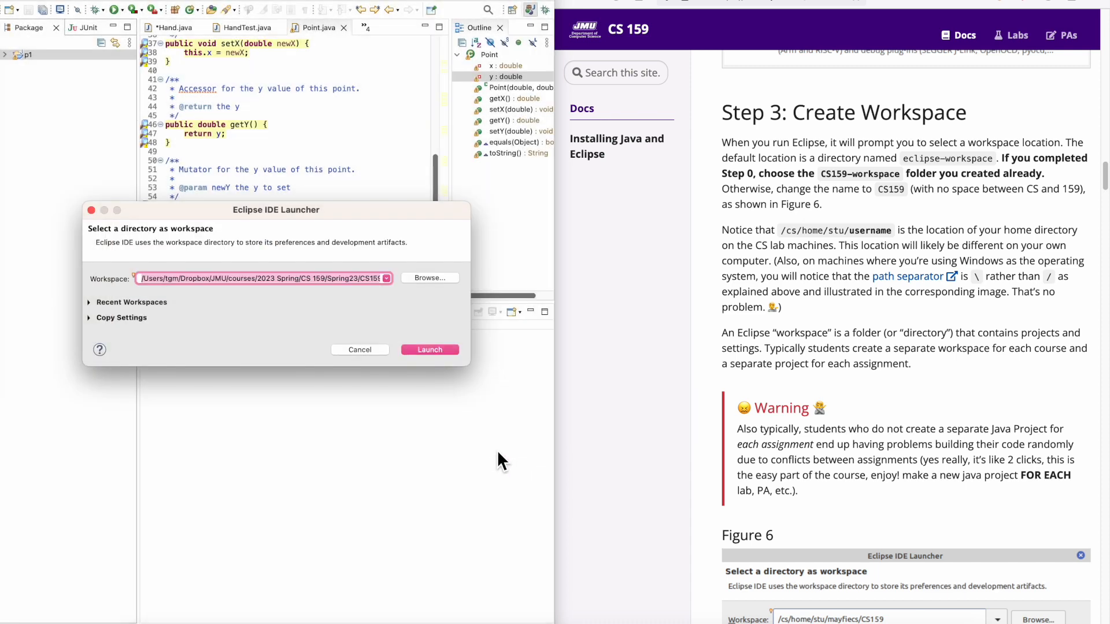
Step: Check the workspace path and launch it without copying any settings, discarding the unsaved changes to Hand.java
{"action": "left_click", "coordinate": [328, 277]}
{"action": "left_click_drag", "start_coordinate": [325, 278], "coordinate": [566, 287]}
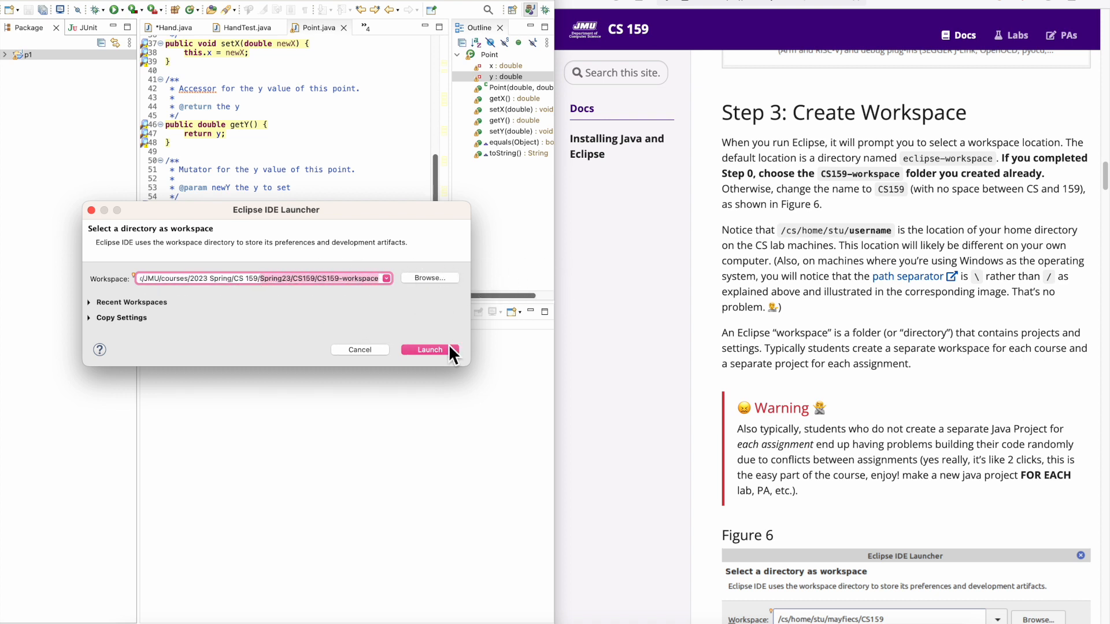
{"action": "left_click", "coordinate": [152, 303]}
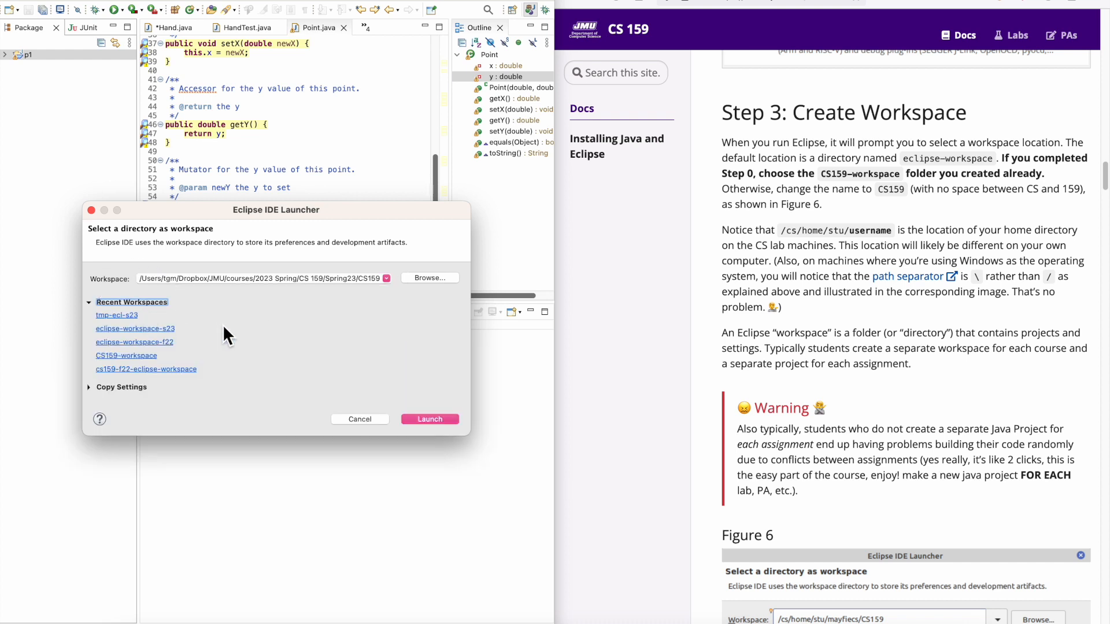
{"action": "left_click", "coordinate": [140, 389]}
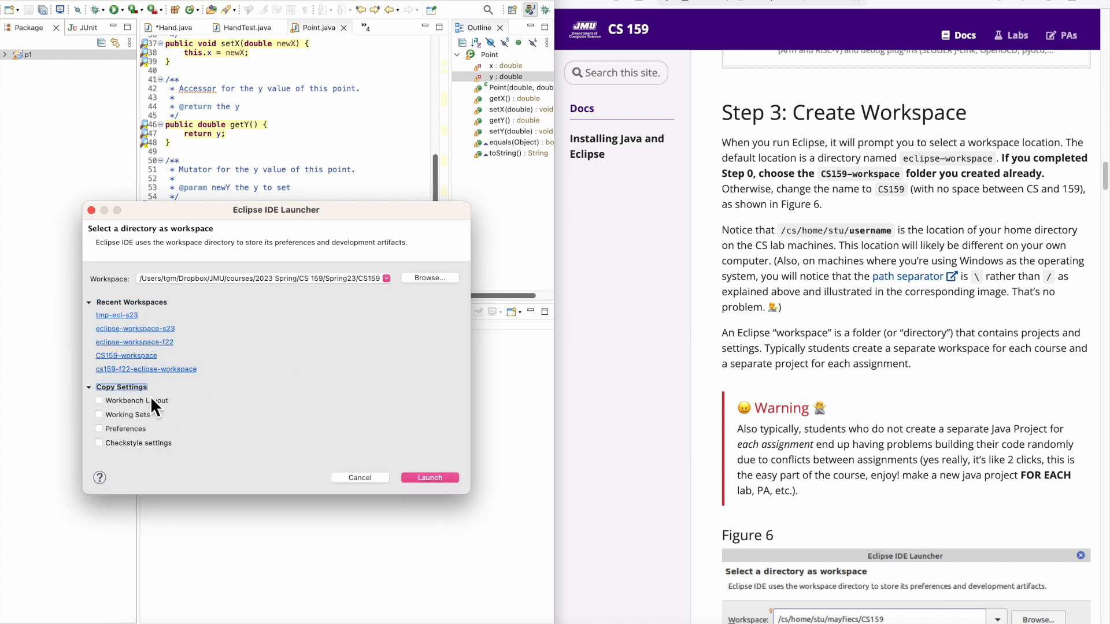
{"action": "left_click", "coordinate": [432, 478]}
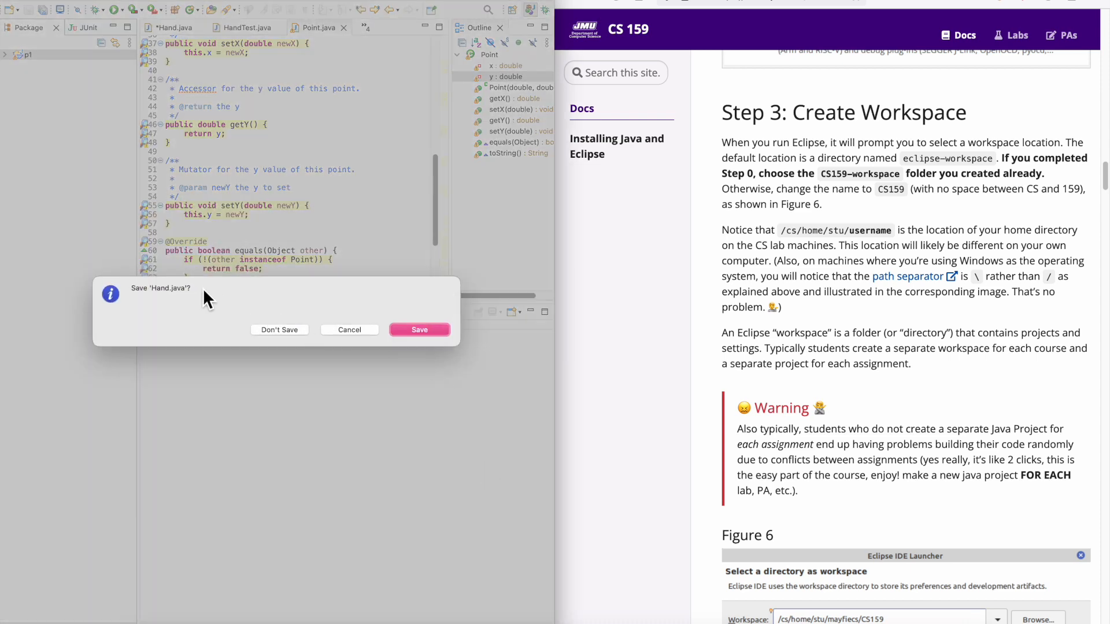
{"action": "left_click", "coordinate": [281, 329]}
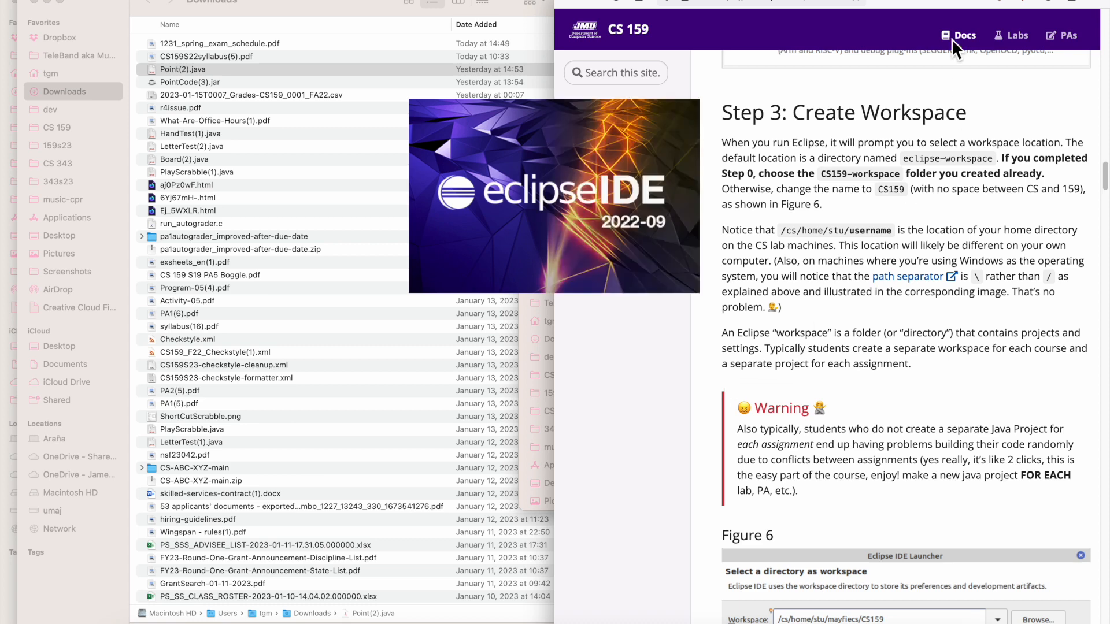
Step: Tile the relaunched Eclipse window beside the browser and hide the Welcome page
{"action": "key", "text": "ctrl+alt+Left"}
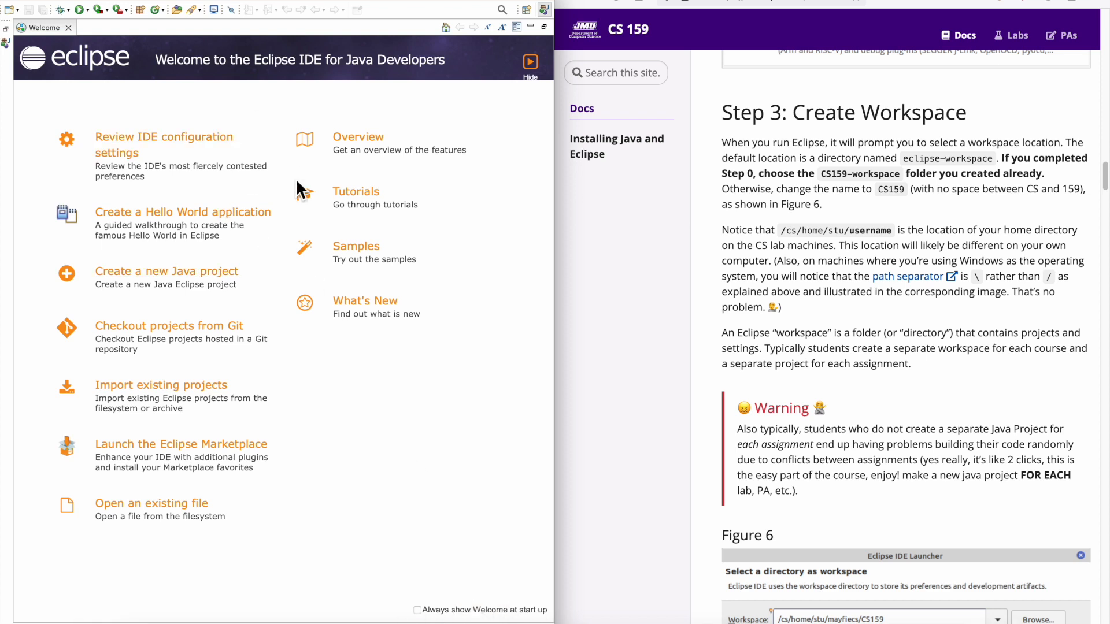
{"action": "left_click", "coordinate": [530, 63]}
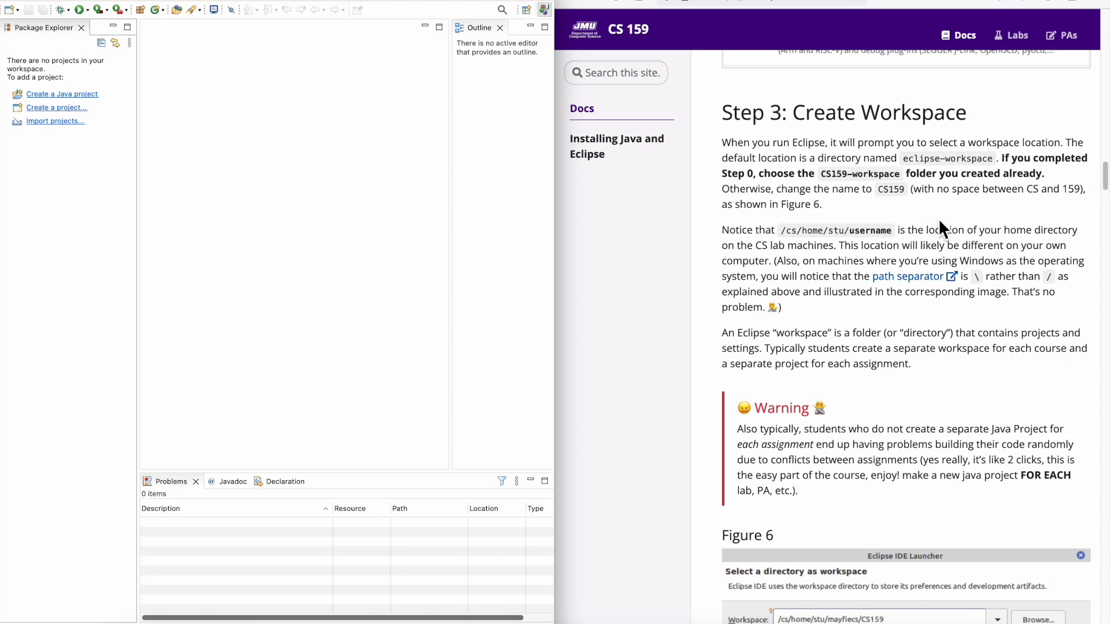
{"action": "scroll", "coordinate": [938, 217], "scroll_direction": "down", "scroll_amount": 8}
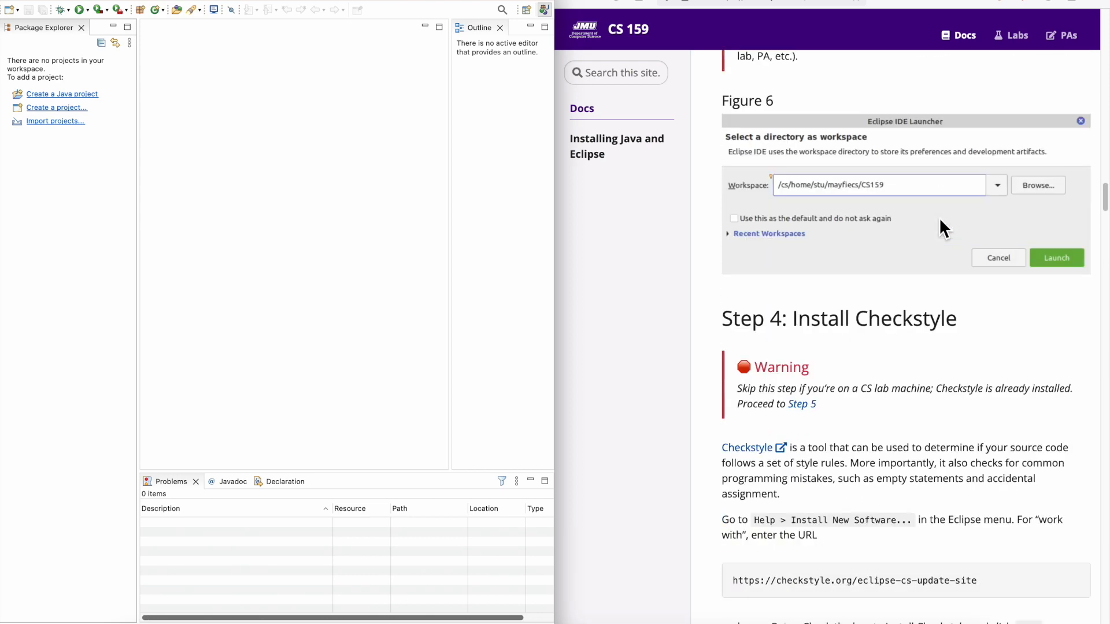
{"action": "scroll", "coordinate": [939, 220], "scroll_direction": "down", "scroll_amount": 3}
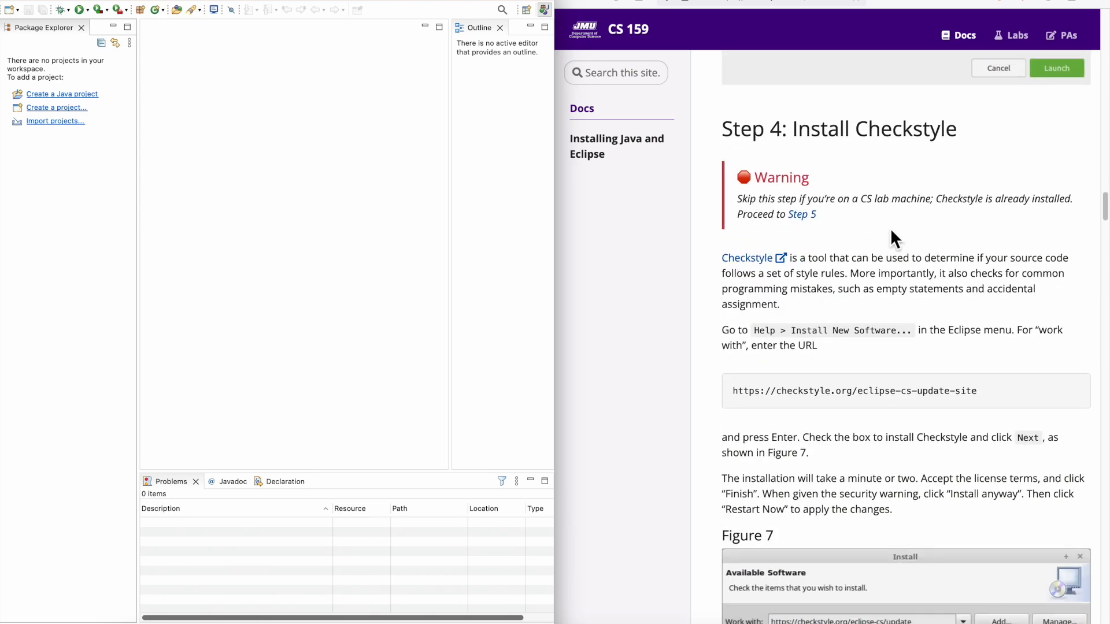
{"action": "triple_click", "coordinate": [862, 399]}
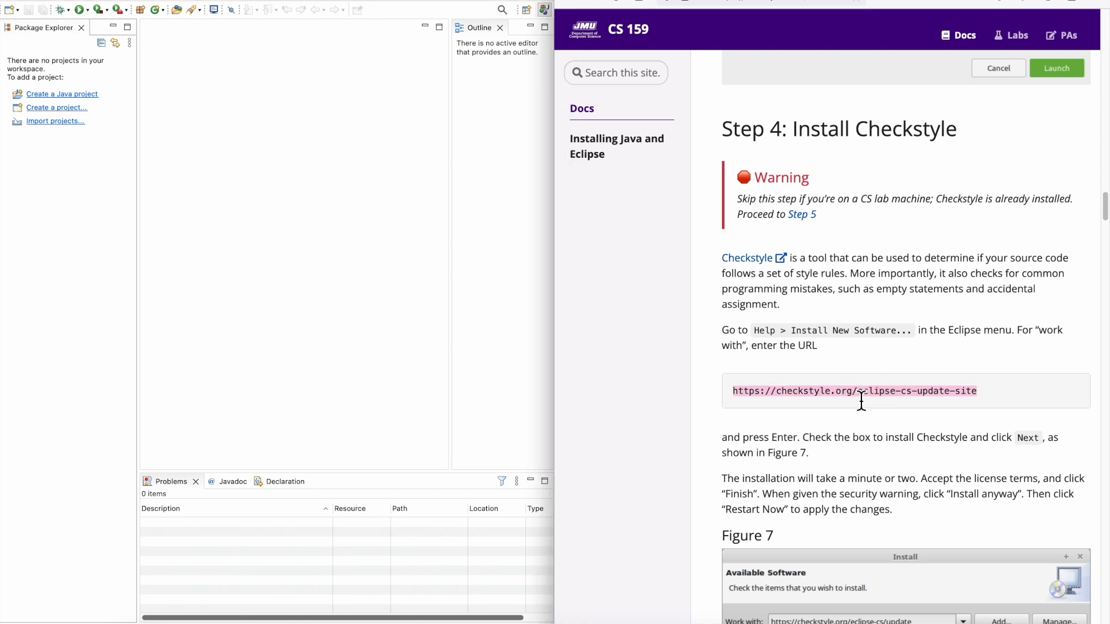
{"action": "left_click", "coordinate": [943, 366]}
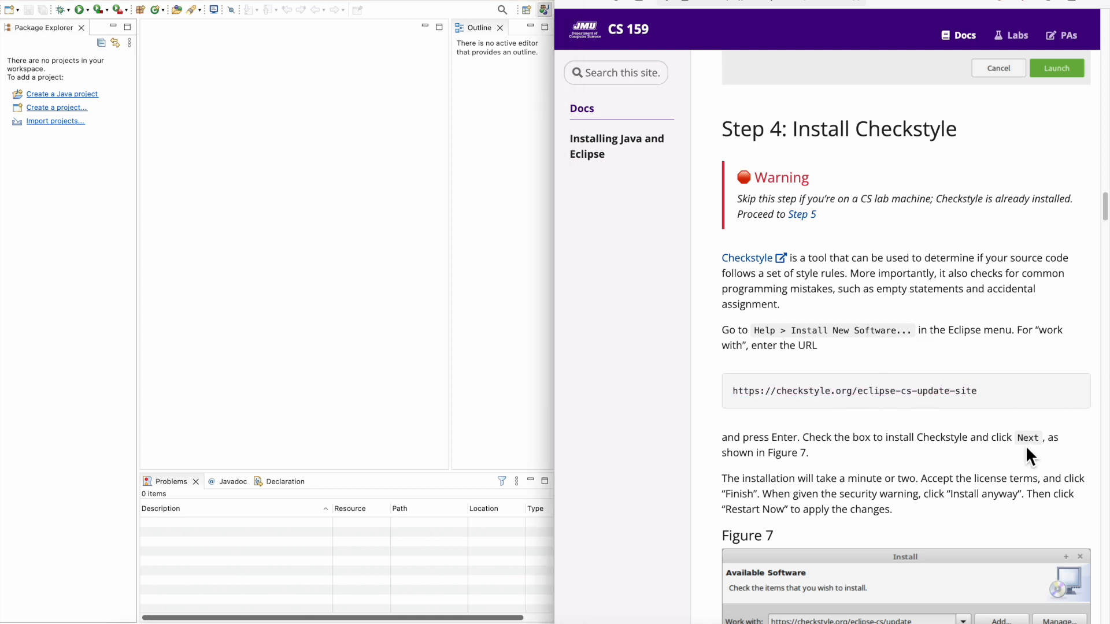
{"action": "left_click_drag", "start_coordinate": [558, 401], "coordinate": [262, 401]}
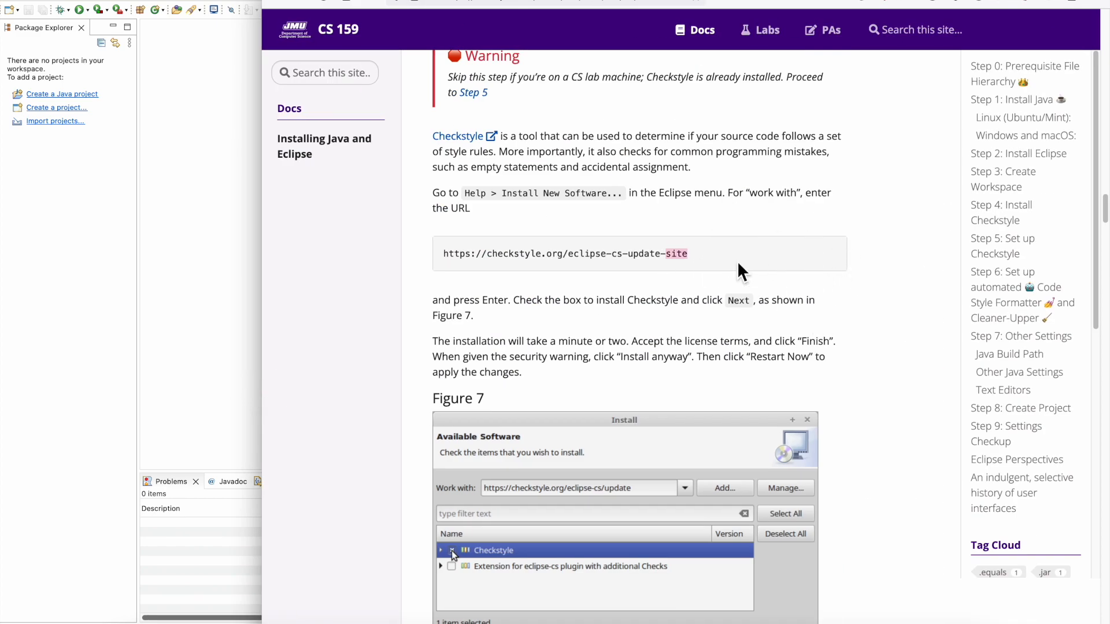
{"action": "triple_click", "coordinate": [738, 261]}
{"action": "key", "text": "super+c"}
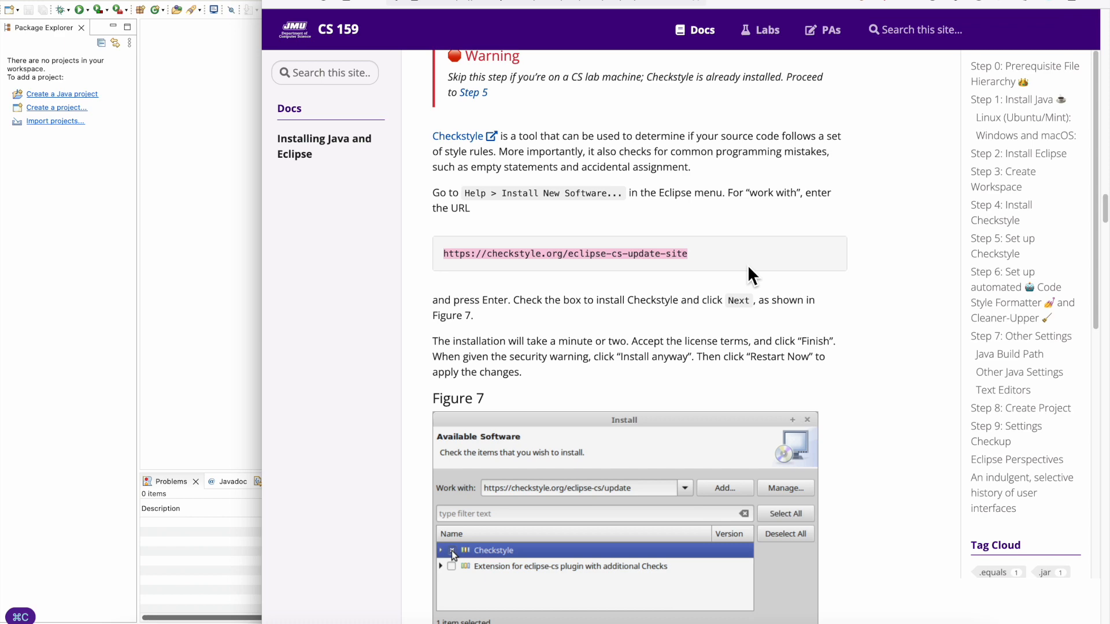
{"action": "key", "text": "ctrl+alt+Right"}
Step: Review the Checkstyle installation instructions with Figure 7, and open the Install New Software dialog in Eclipse
{"action": "scroll", "coordinate": [910, 357], "scroll_direction": "down", "scroll_amount": 3}
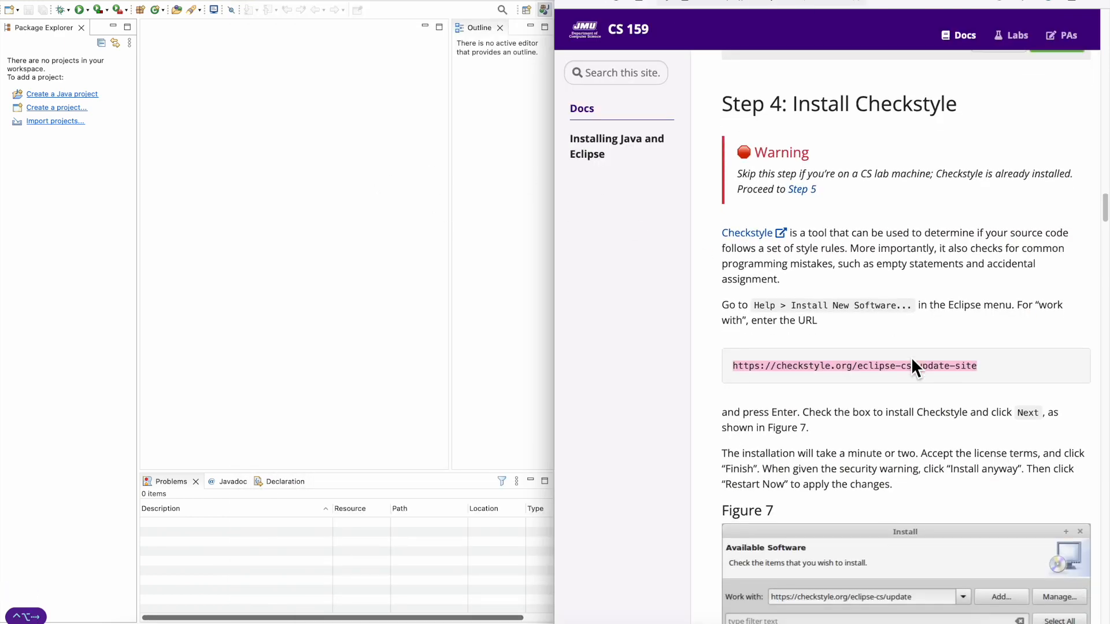
{"action": "scroll", "coordinate": [911, 358], "scroll_direction": "down", "scroll_amount": 5}
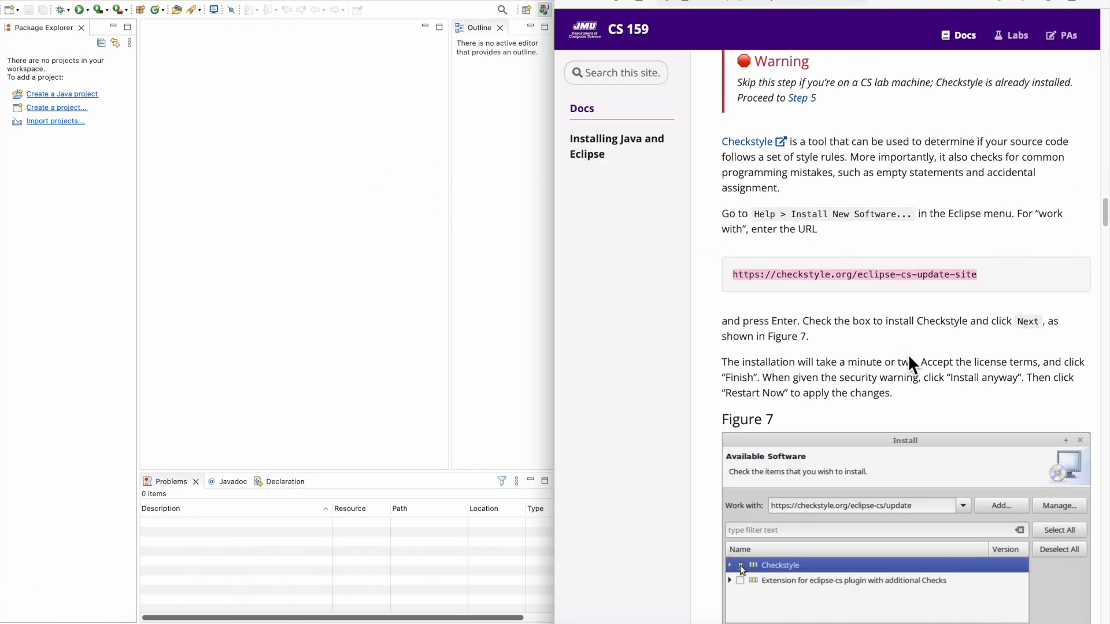
{"action": "left_click", "coordinate": [354, 203]}
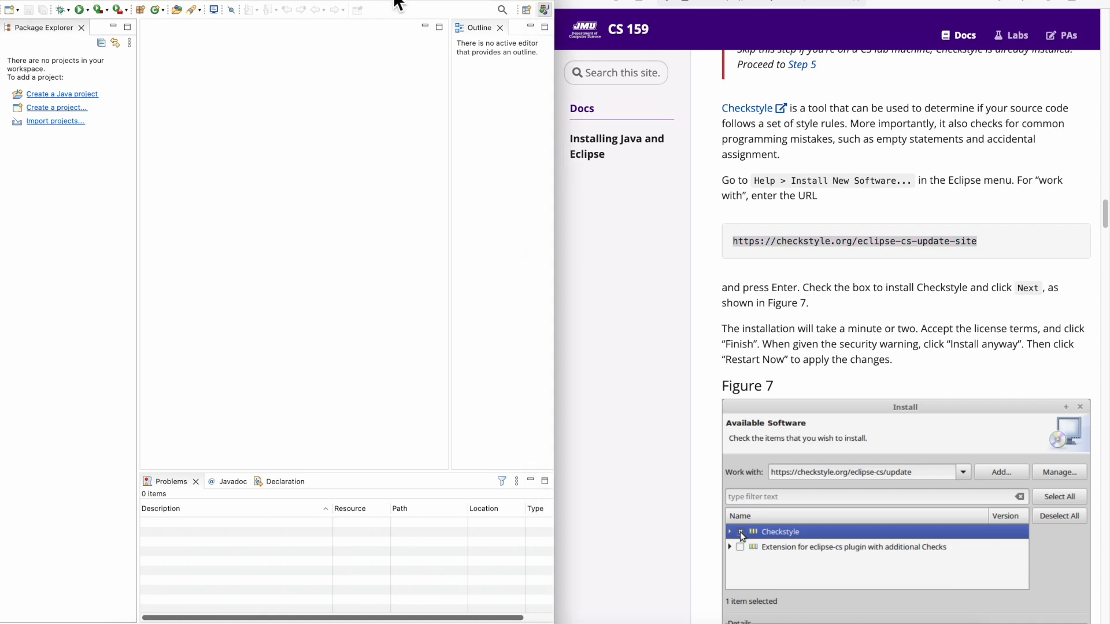
{"action": "left_click", "coordinate": [427, 0]}
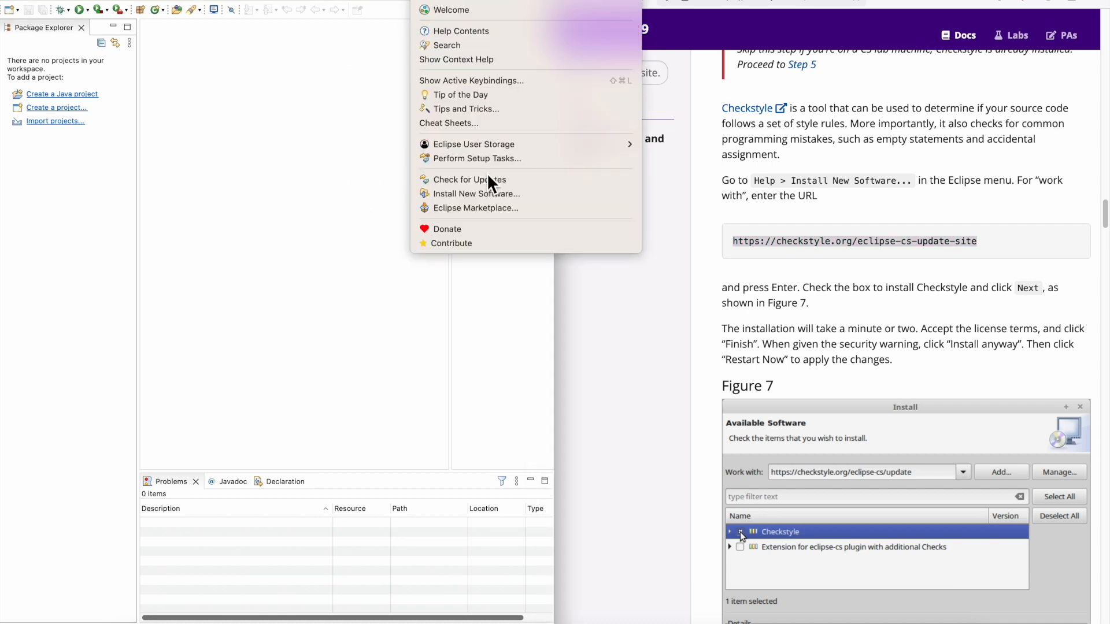
{"action": "left_click", "coordinate": [512, 199]}
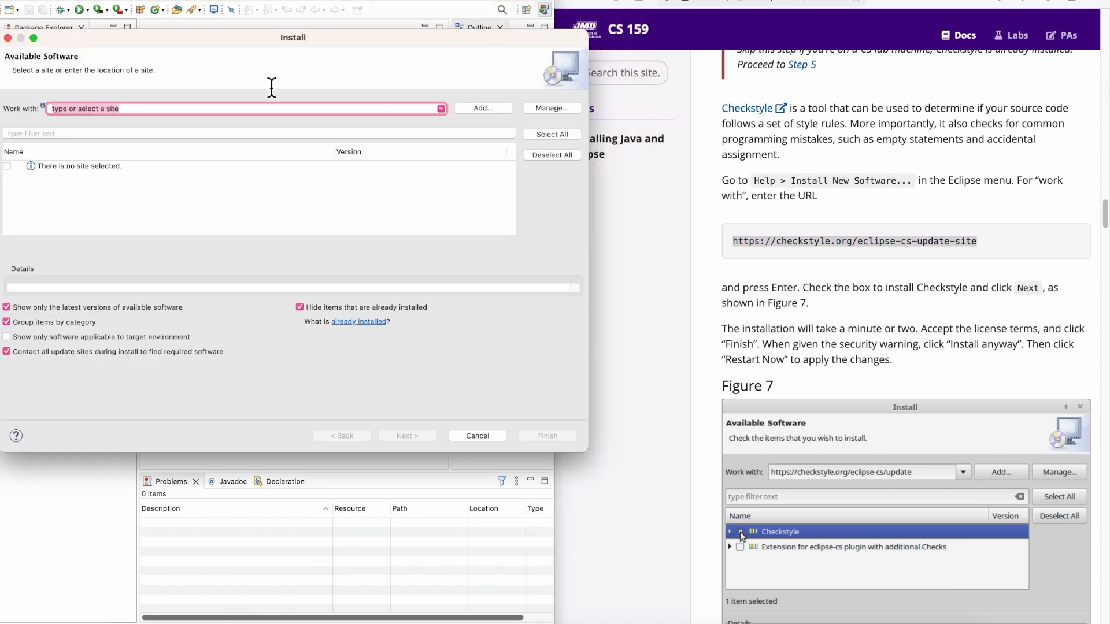
{"action": "key", "text": "super+v"}
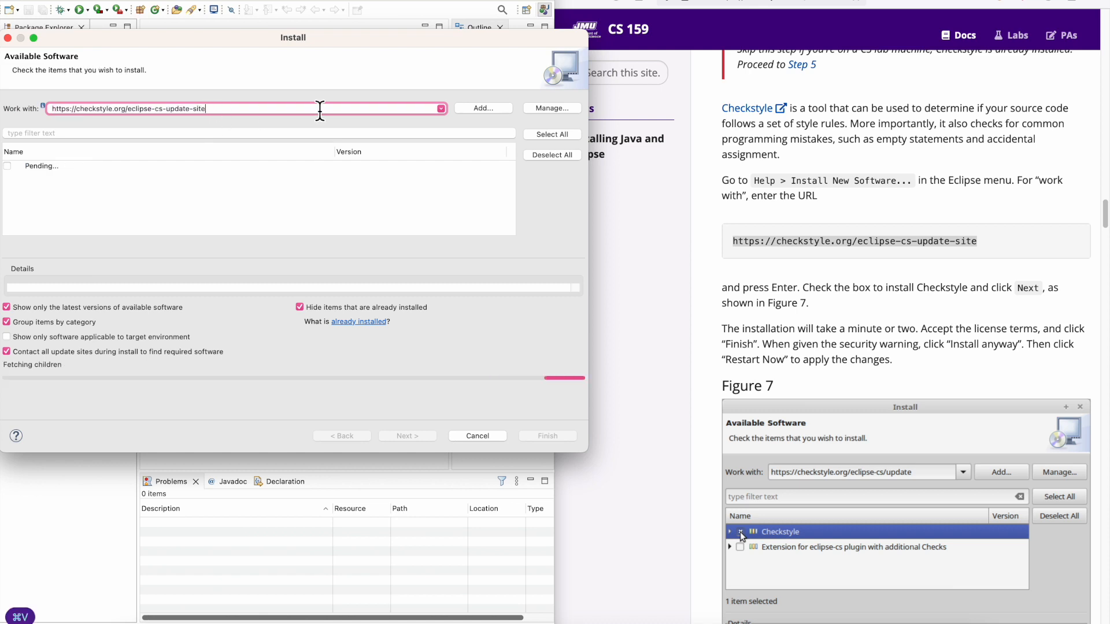
{"action": "left_click", "coordinate": [7, 166]}
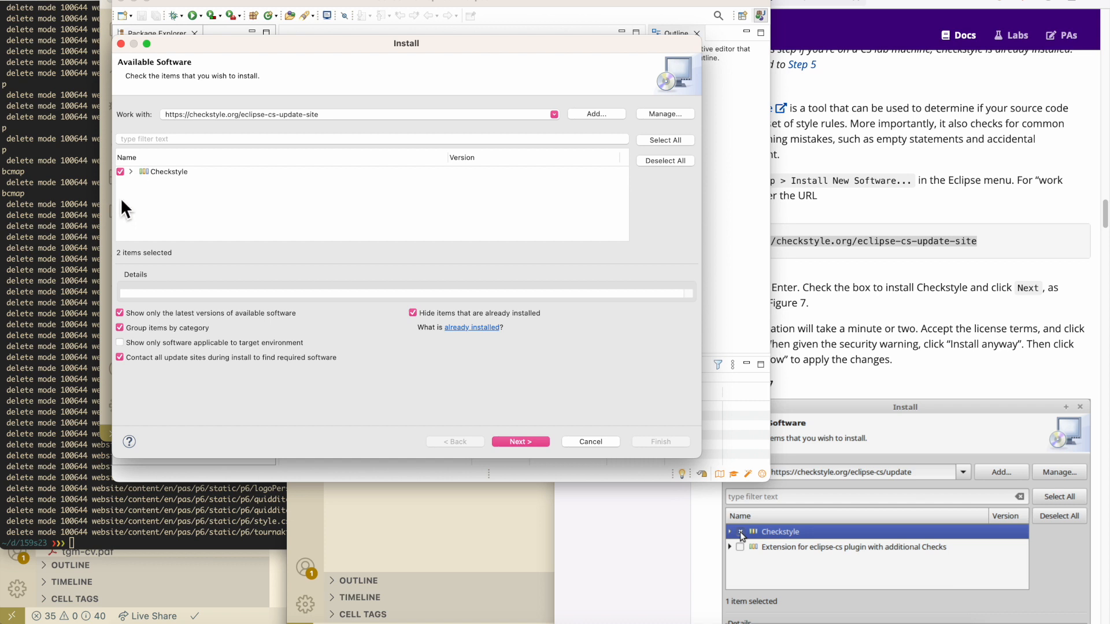
{"action": "left_click", "coordinate": [523, 442]}
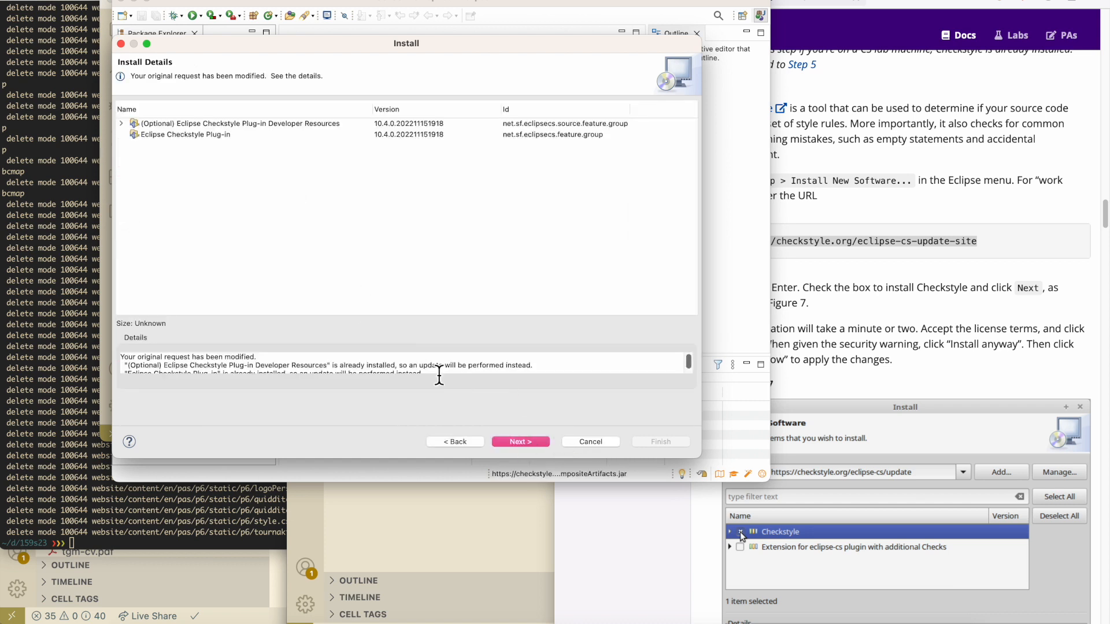
{"action": "left_click", "coordinate": [523, 443]}
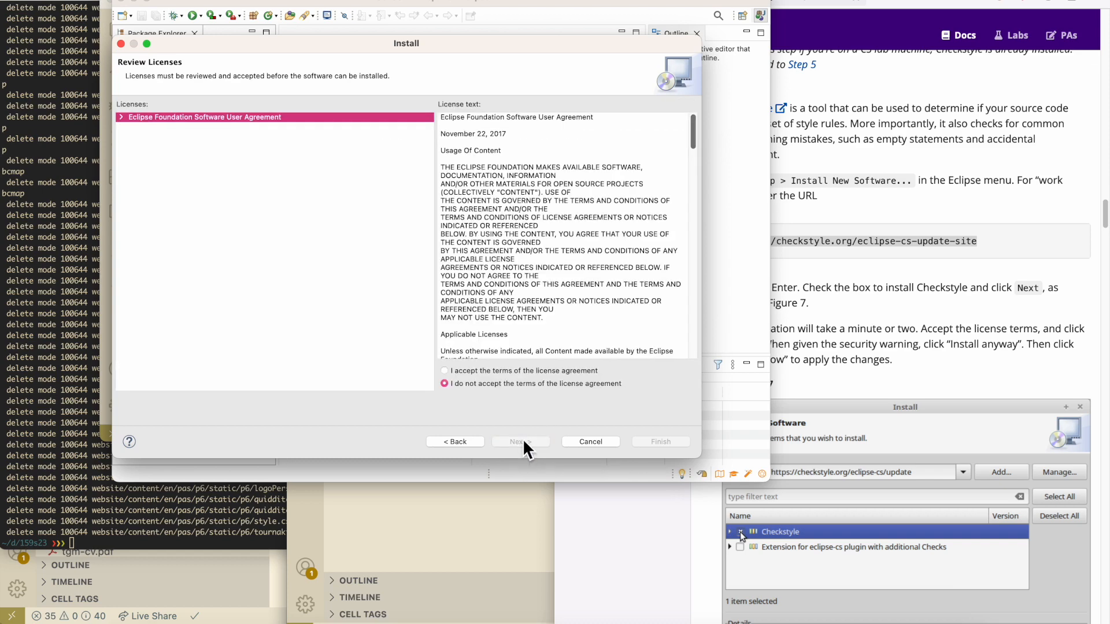
{"action": "left_click", "coordinate": [444, 370]}
{"action": "left_click", "coordinate": [669, 444]}
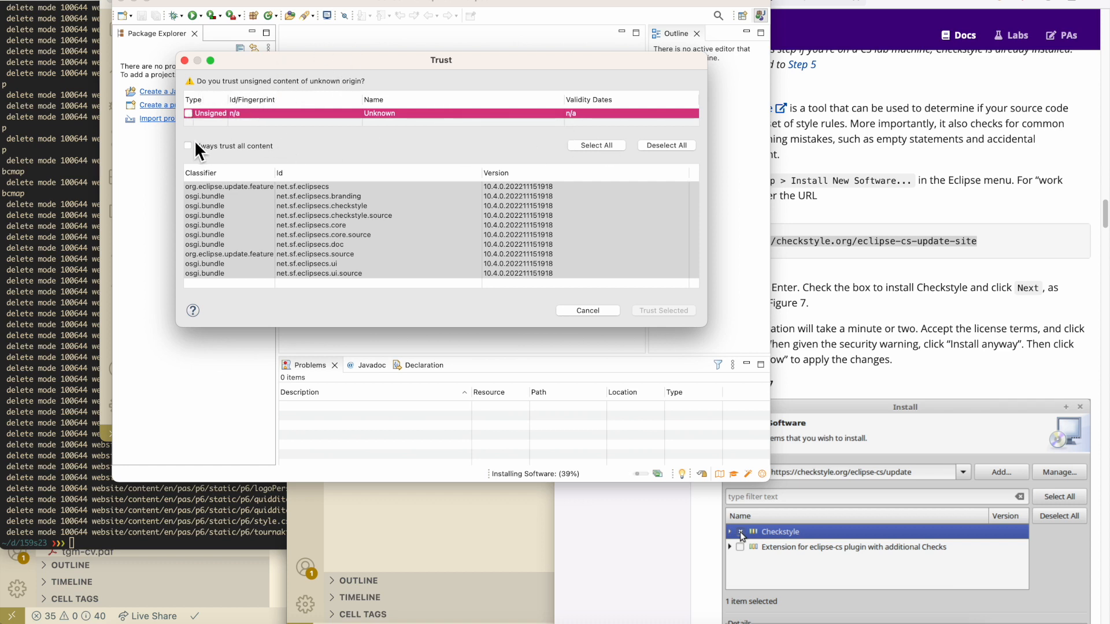
Step: Trust the unsigned Checkstyle content and restart Eclipse to apply the software update
{"action": "left_click", "coordinate": [189, 114]}
{"action": "left_click", "coordinate": [659, 311]}
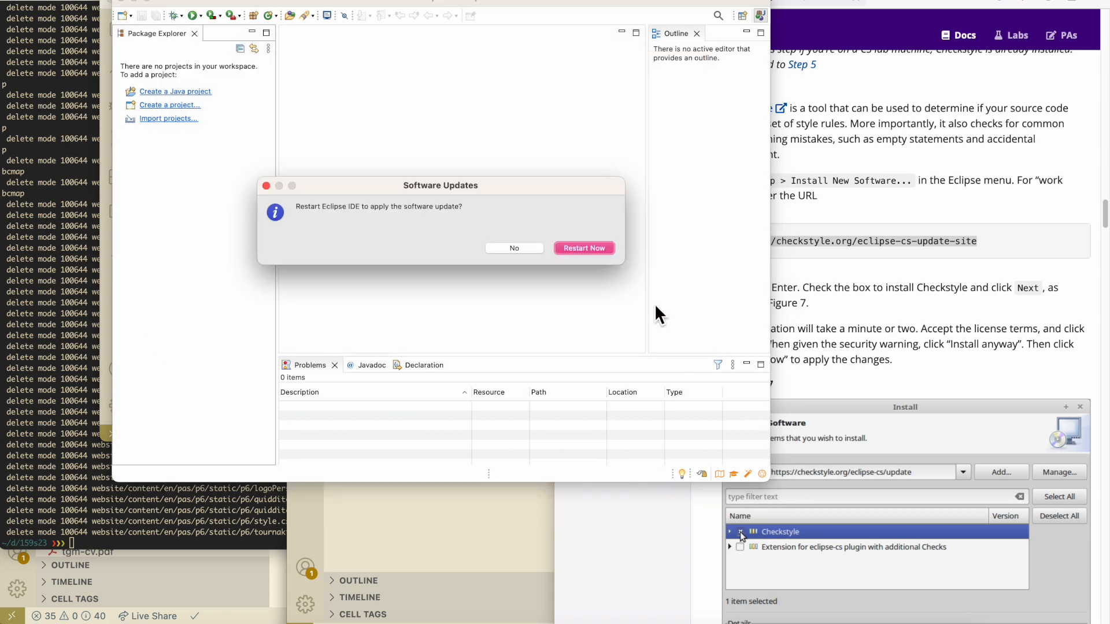
{"action": "left_click", "coordinate": [591, 252]}
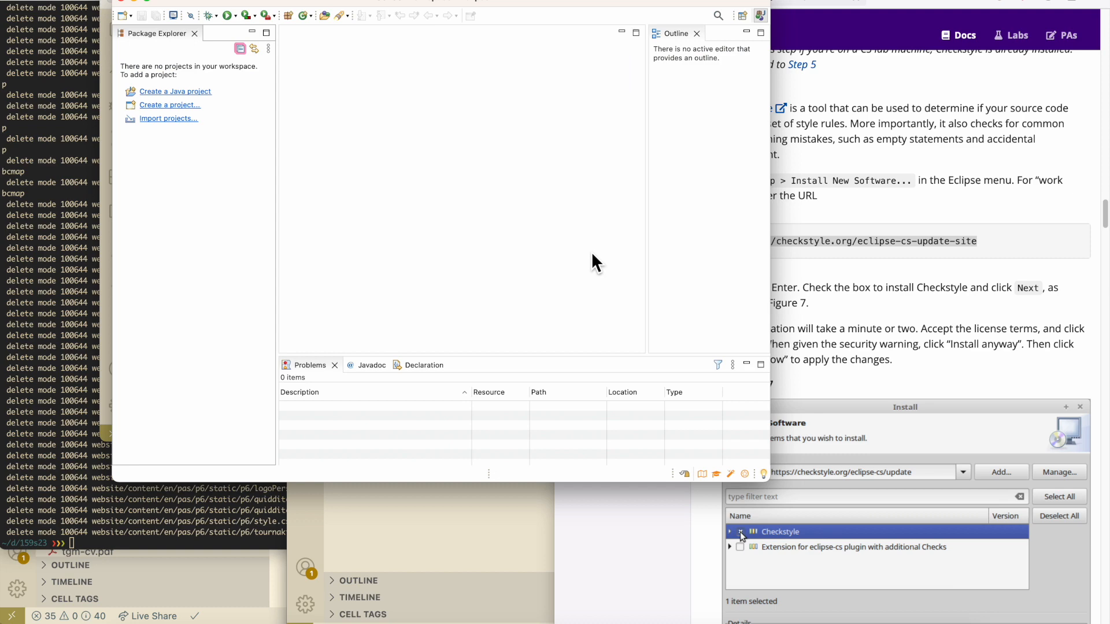
{"action": "key", "text": "ctrl+alt+Left"}
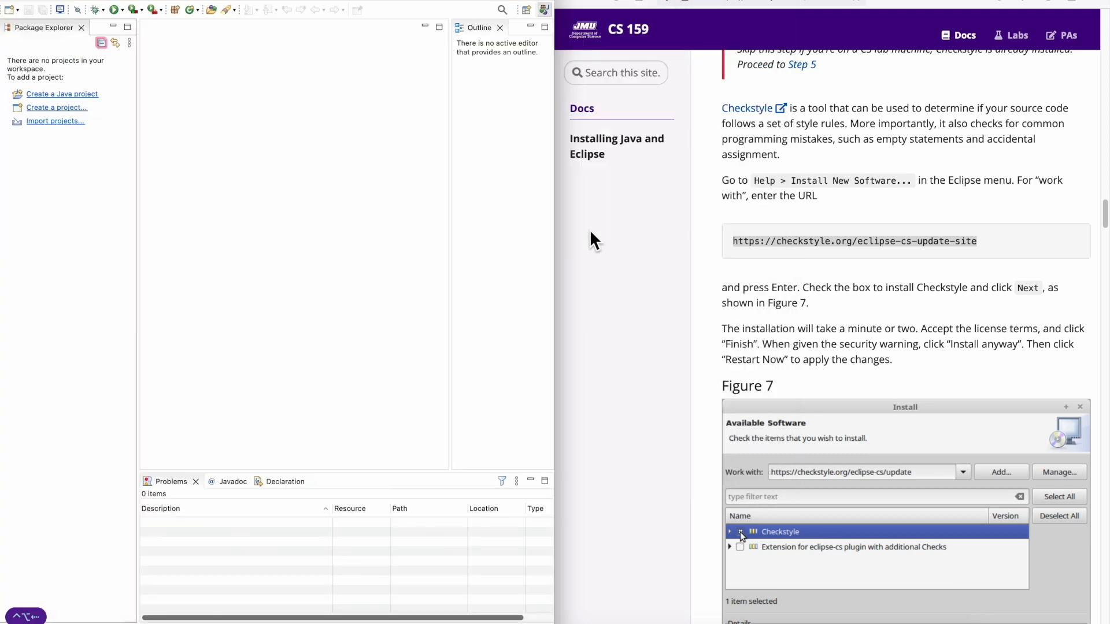
{"action": "scroll", "coordinate": [890, 351], "scroll_direction": "down", "scroll_amount": 8}
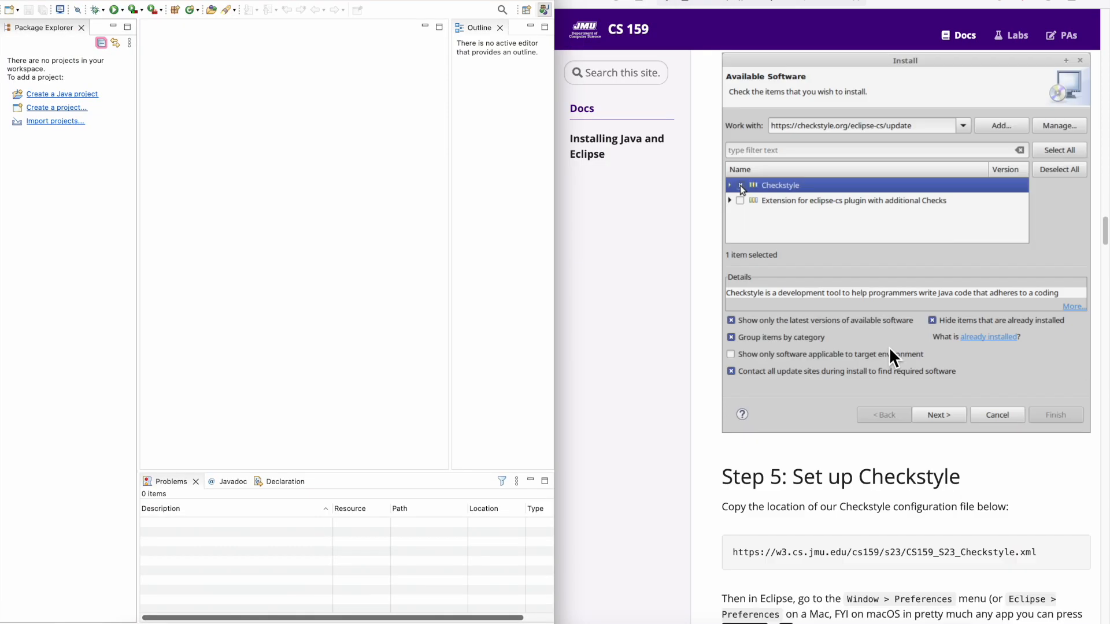
{"action": "scroll", "coordinate": [889, 347], "scroll_direction": "down", "scroll_amount": 4}
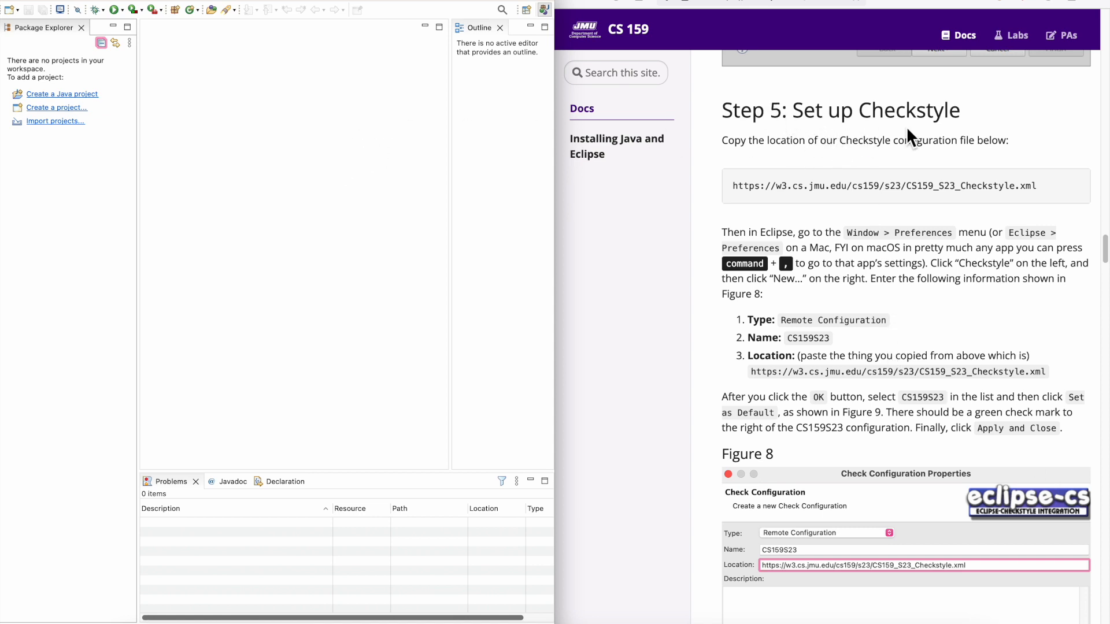
{"action": "scroll", "coordinate": [799, 224], "scroll_direction": "down", "scroll_amount": 1}
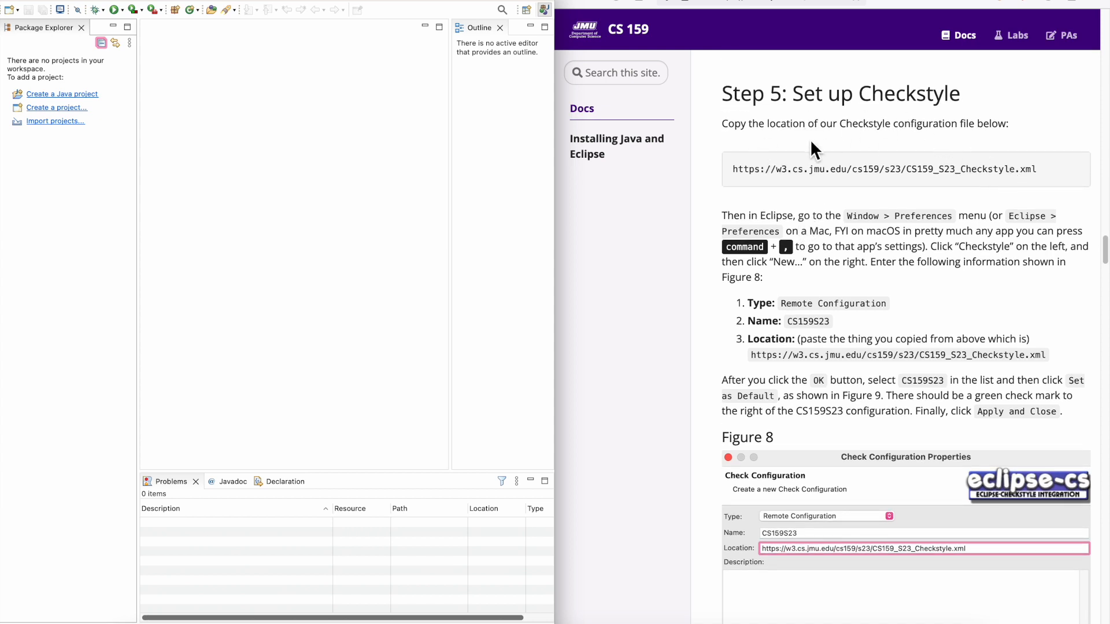
{"action": "triple_click", "coordinate": [818, 179]}
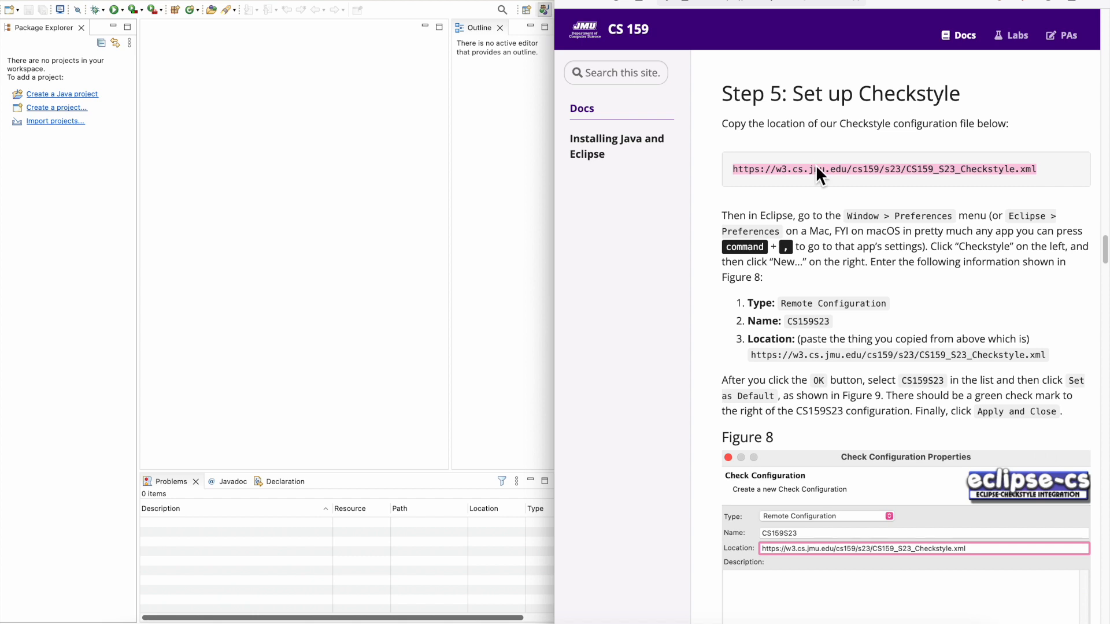
{"action": "left_click", "coordinate": [808, 178]}
{"action": "triple_click", "coordinate": [808, 178]}
{"action": "left_click", "coordinate": [808, 178]}
{"action": "triple_click", "coordinate": [808, 178]}
{"action": "right_click", "coordinate": [808, 178]}
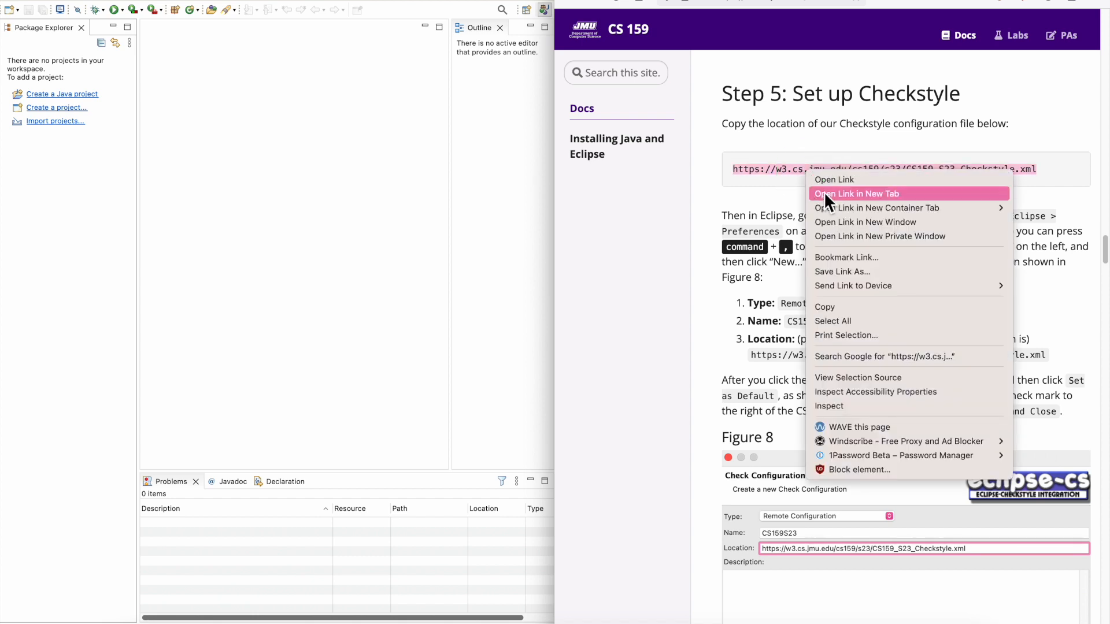
{"action": "left_click", "coordinate": [899, 309]}
Step: Open the Checkstyle page of the Eclipse preferences
{"action": "left_click", "coordinate": [302, 159]}
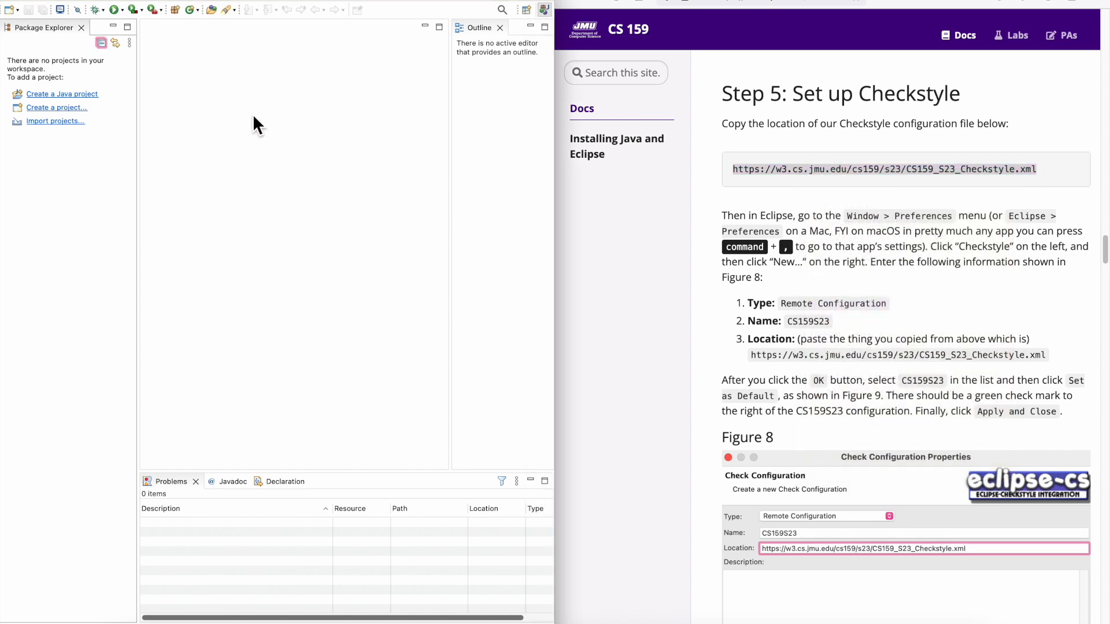
{"action": "left_click", "coordinate": [413, 2]}
{"action": "mouse_move", "coordinate": [428, 127]}
{"action": "left_click", "coordinate": [328, 91]}
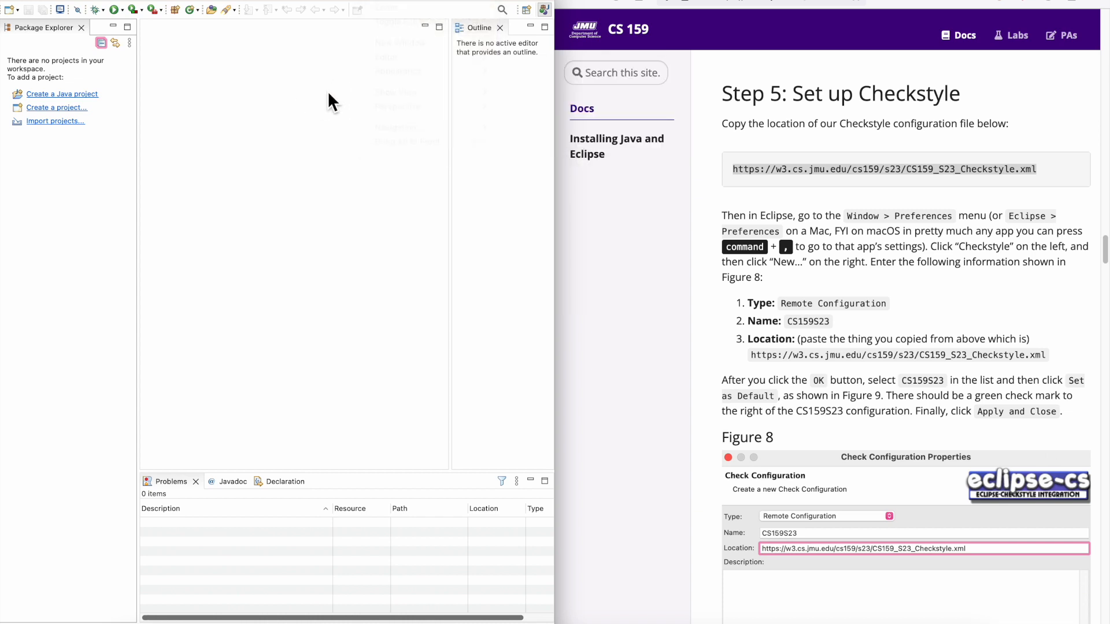
{"action": "left_click", "coordinate": [61, 1]}
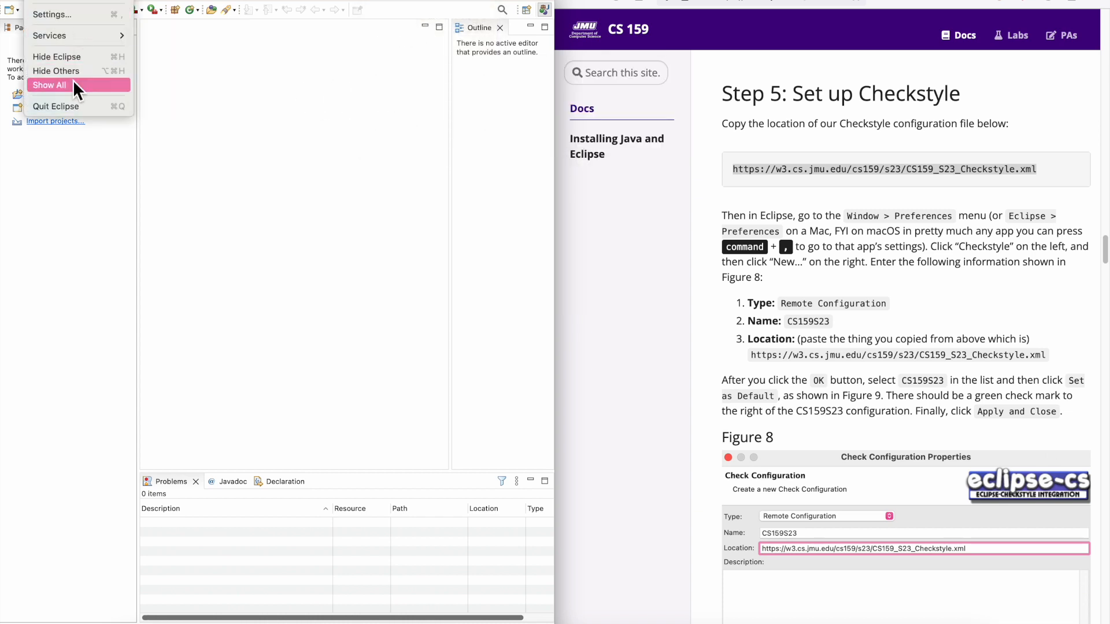
{"action": "left_click", "coordinate": [109, 19]}
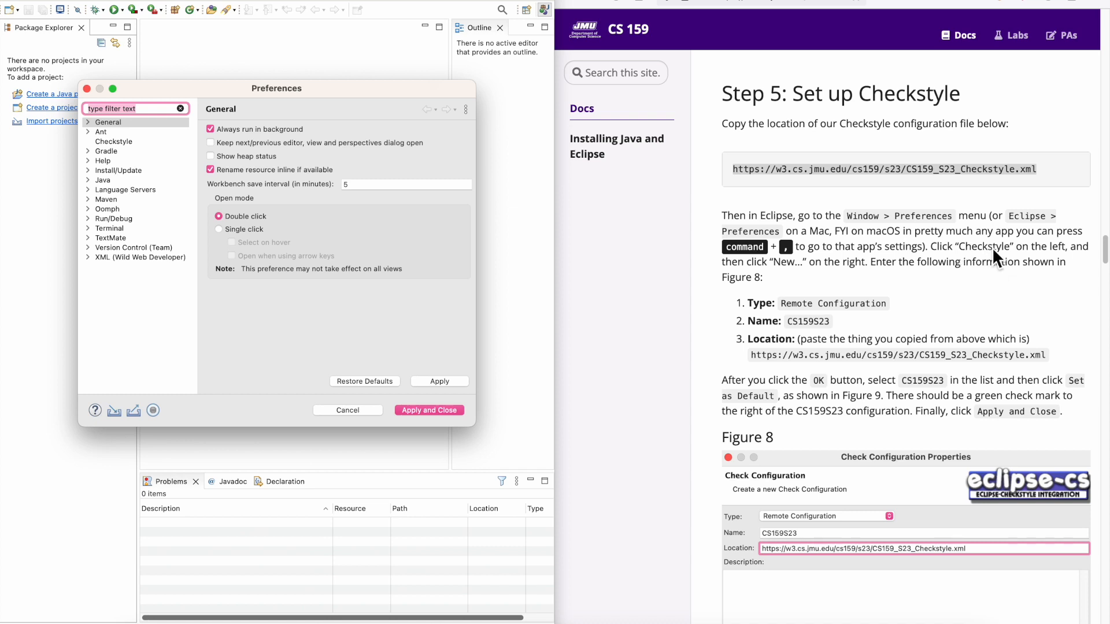
{"action": "left_click", "coordinate": [127, 141]}
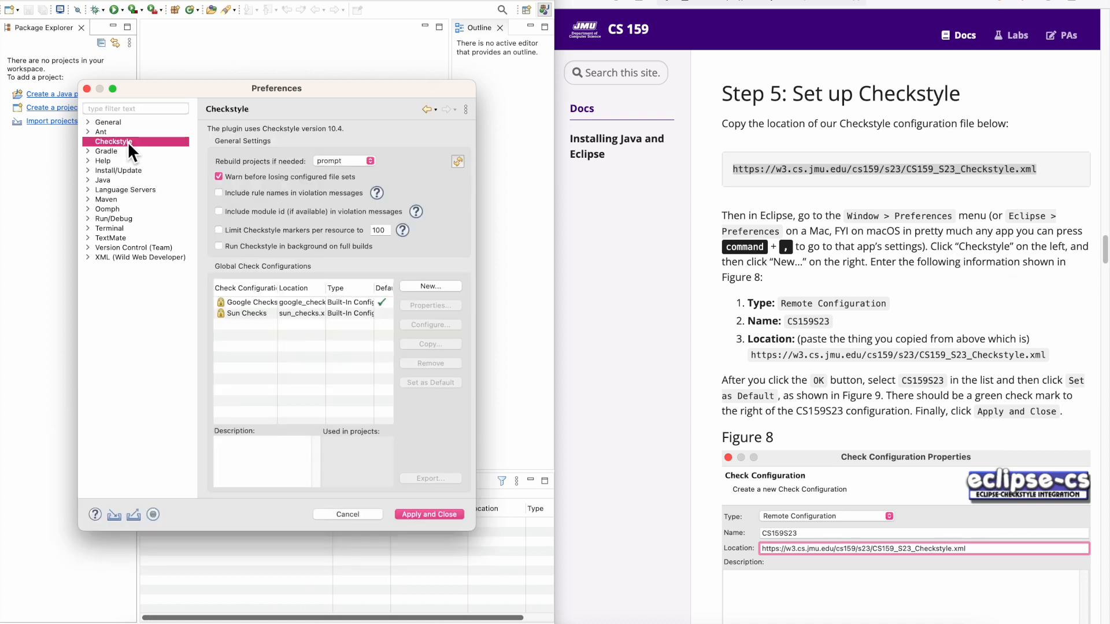
Step: Start a new global check configuration of type Remote Configuration and name it CS159S23
{"action": "left_click", "coordinate": [428, 287]}
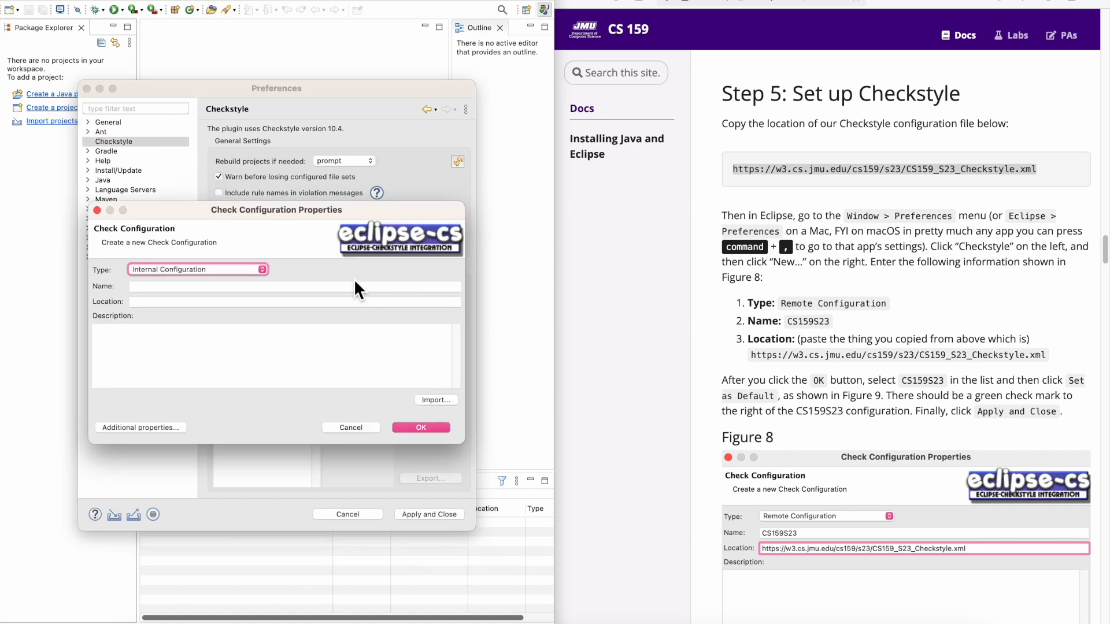
{"action": "left_click", "coordinate": [259, 269]}
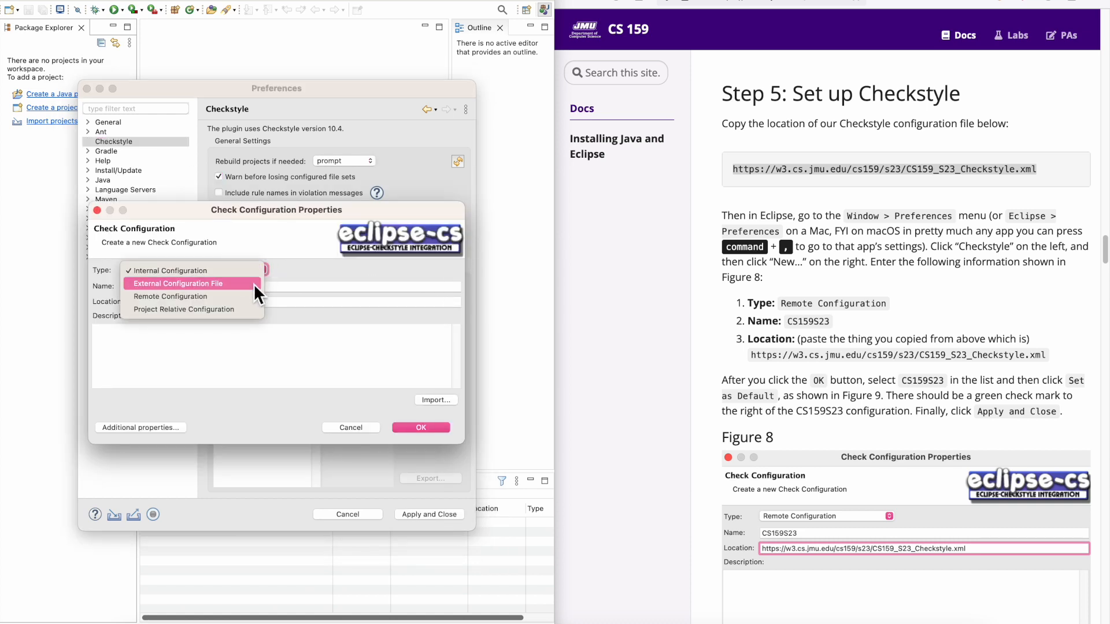
{"action": "left_click", "coordinate": [249, 297]}
{"action": "left_click", "coordinate": [236, 287]}
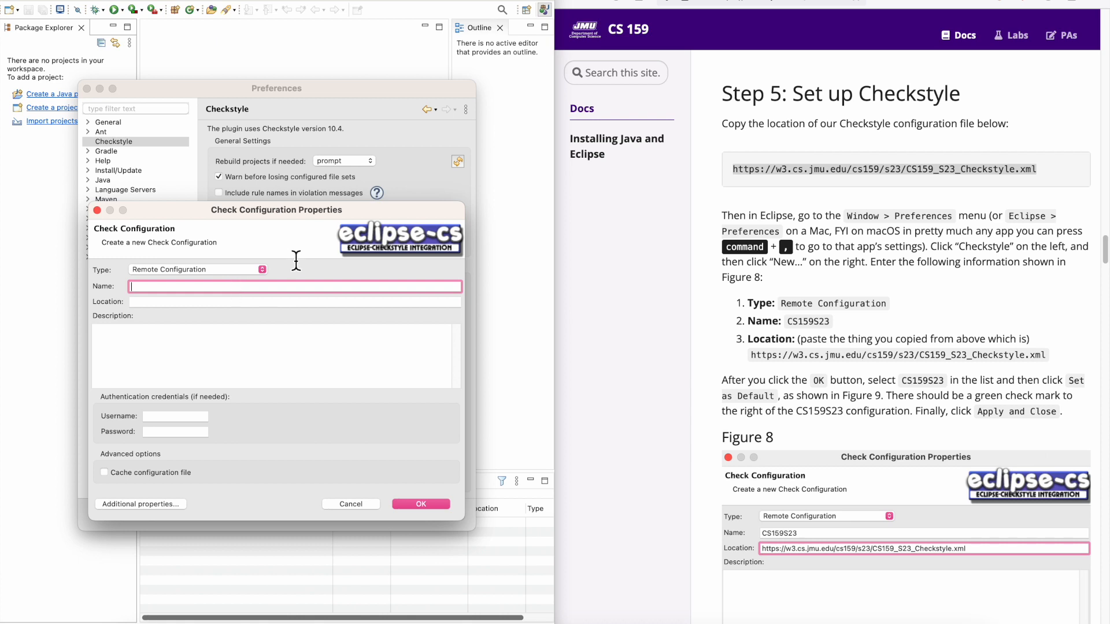
{"action": "type", "text": "CS159S23"}
{"action": "left_click", "coordinate": [200, 303]}
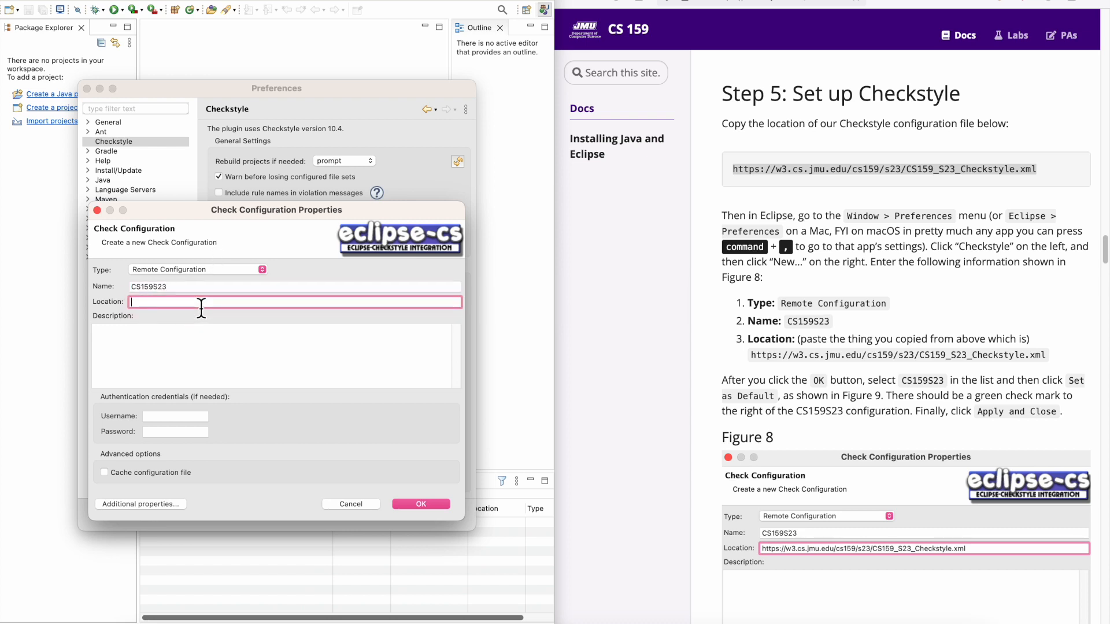
{"action": "key", "text": "super+v"}
{"action": "left_click", "coordinate": [351, 303]}
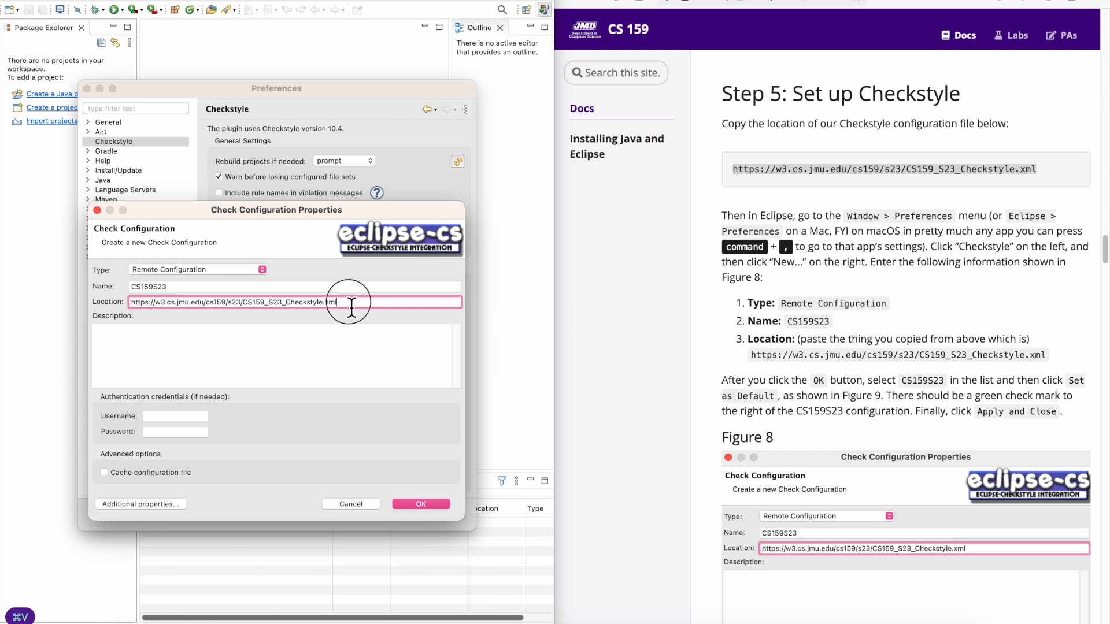
{"action": "key", "text": "super+a"}
{"action": "key", "text": "super+c"}
{"action": "key", "text": "BackSpace"}
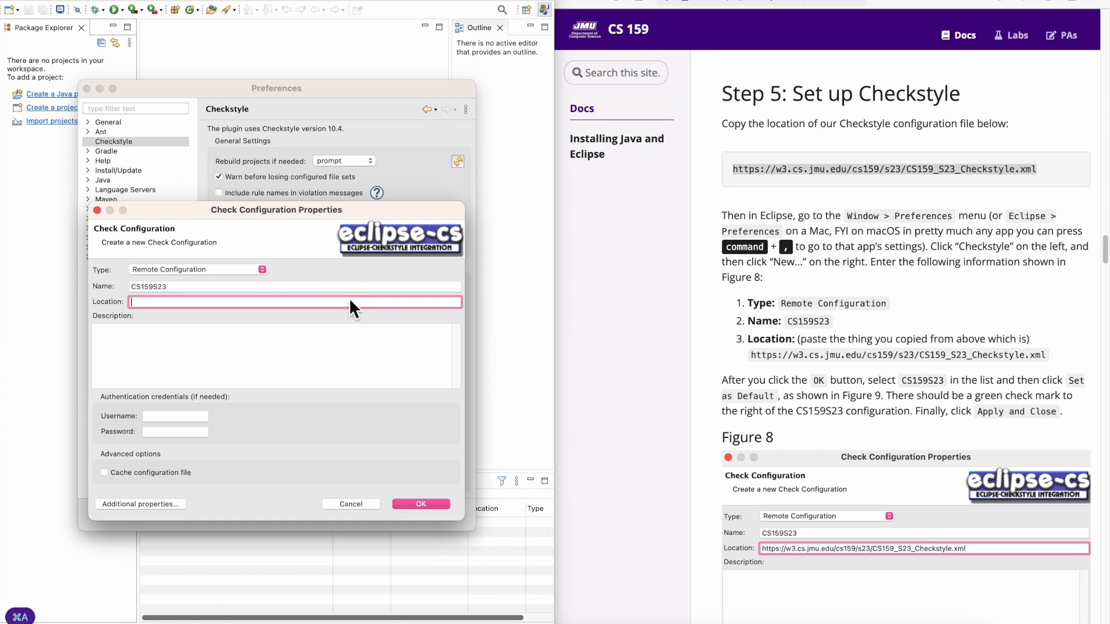
{"action": "right_click", "coordinate": [351, 306]}
{"action": "left_click", "coordinate": [384, 338]}
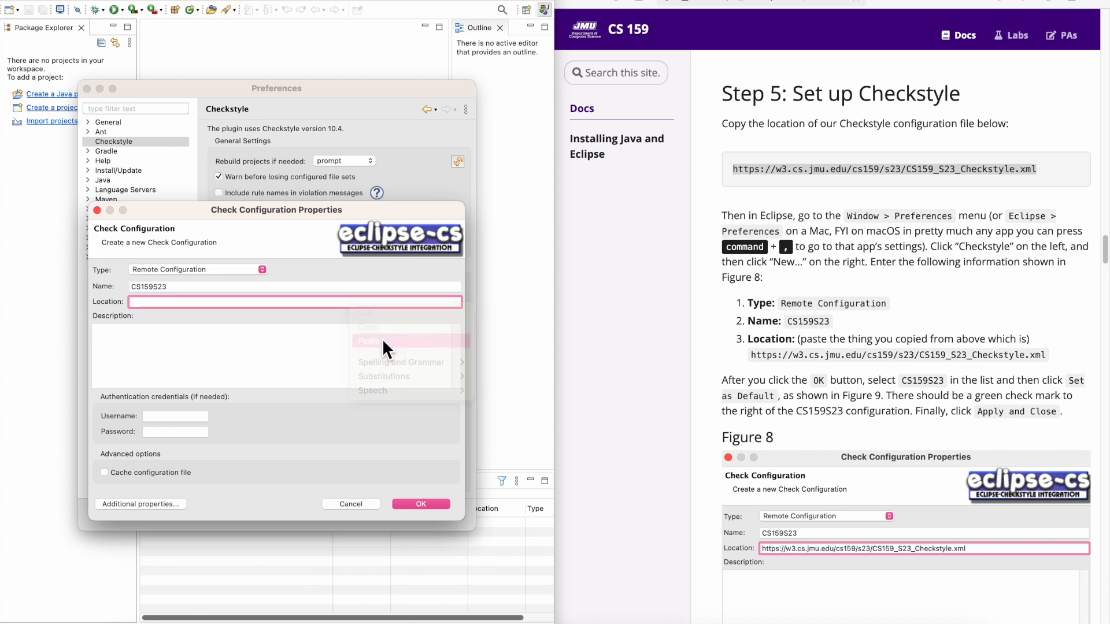
{"action": "left_click", "coordinate": [418, 504]}
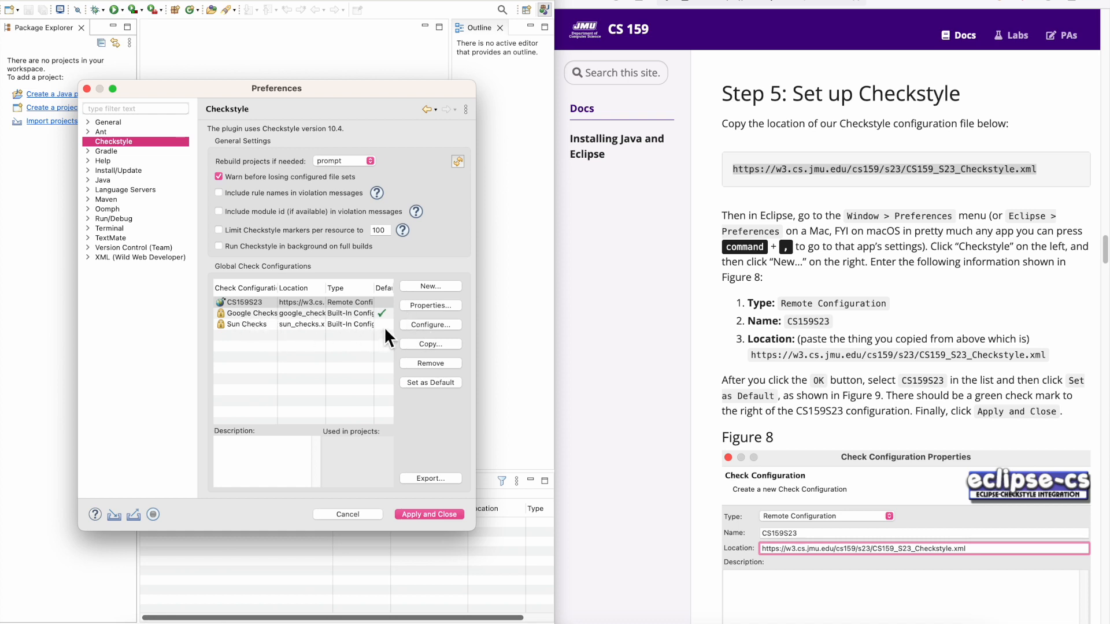
Step: Make CS159S23 the default check configuration, then apply and close the preferences
{"action": "left_click", "coordinate": [318, 302]}
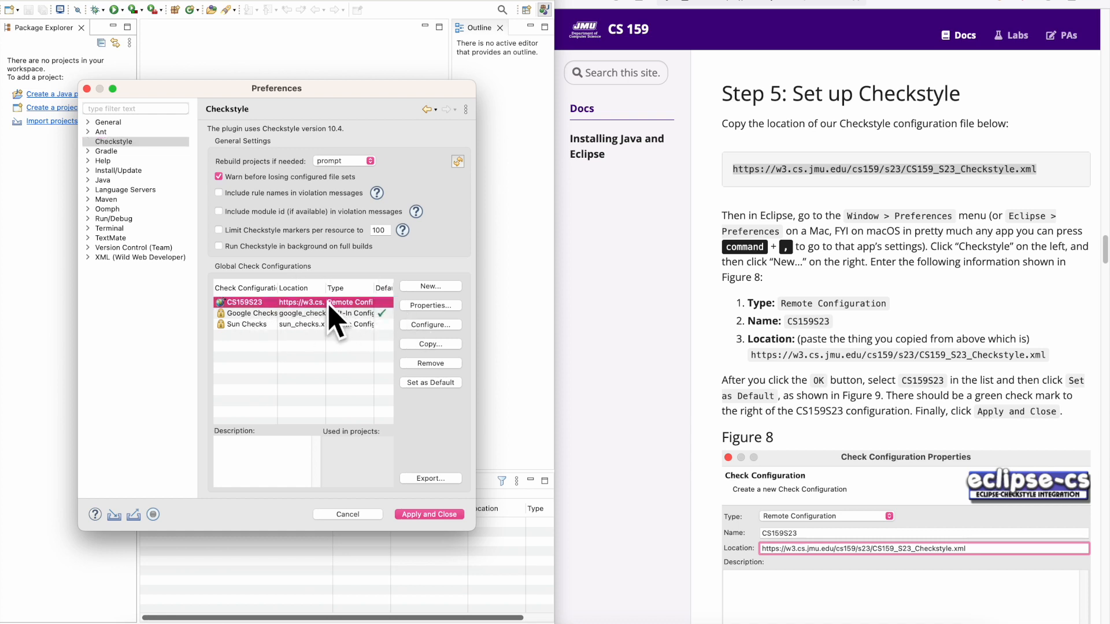
{"action": "left_click", "coordinate": [423, 385]}
{"action": "left_click", "coordinate": [408, 515]}
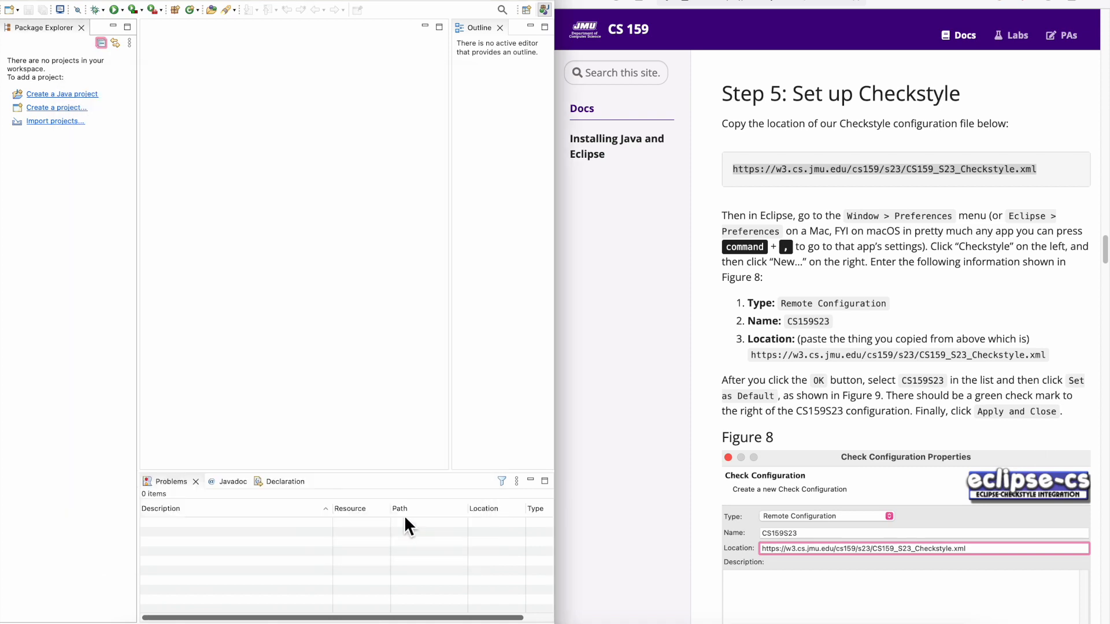
Step: Find Step 6 of the course guide and save the linked CS159S23-checkstyle-formatter.xml file into the CS159-workspace folder
{"action": "scroll", "coordinate": [792, 403], "scroll_direction": "down", "scroll_amount": 3}
{"action": "scroll", "coordinate": [792, 403], "scroll_direction": "down", "scroll_amount": 4}
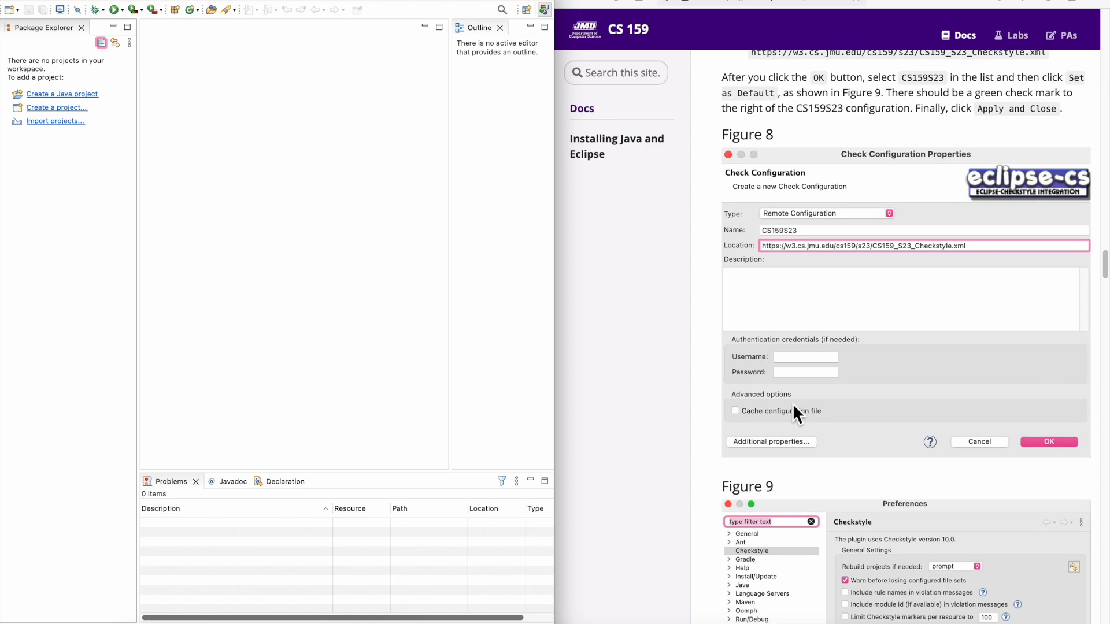
{"action": "scroll", "coordinate": [793, 403], "scroll_direction": "down", "scroll_amount": 12}
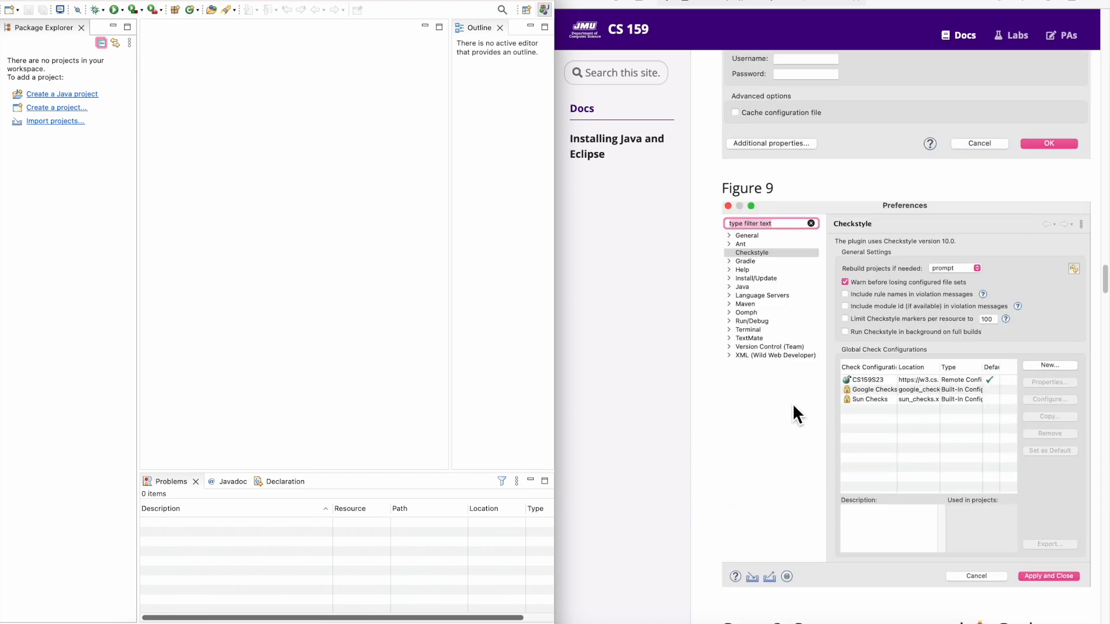
{"action": "scroll", "coordinate": [792, 403], "scroll_direction": "up", "scroll_amount": 1}
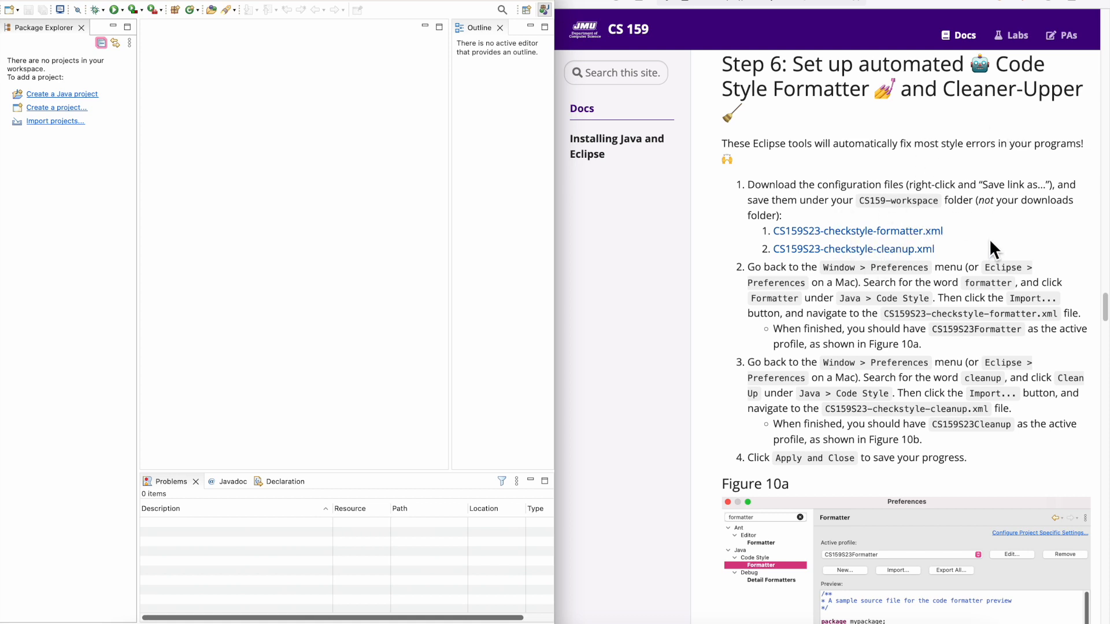
{"action": "right_click", "coordinate": [907, 231]}
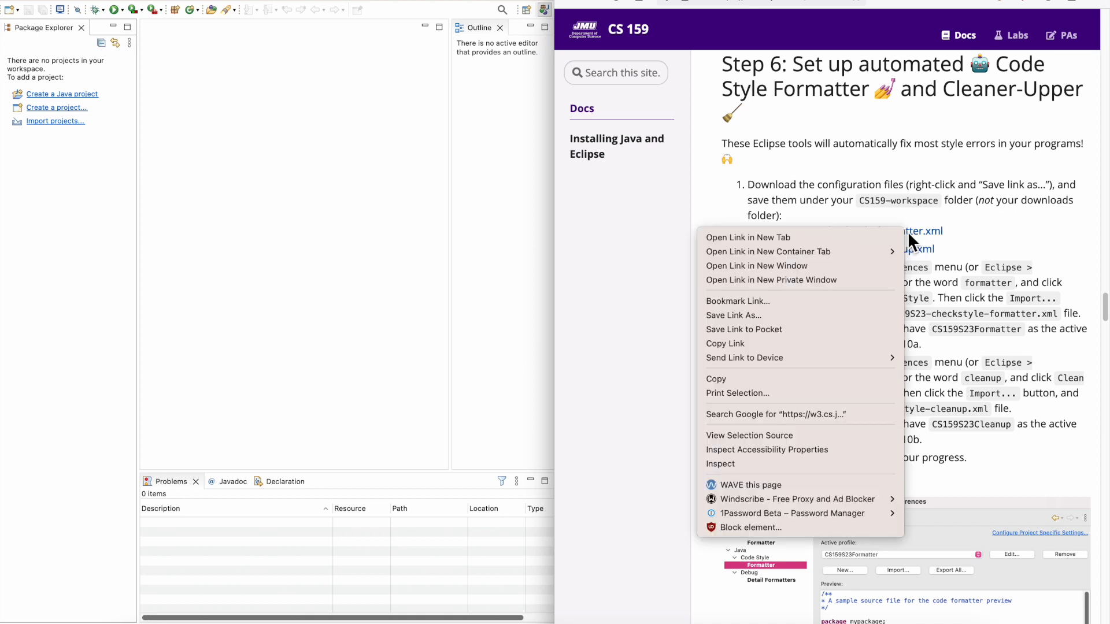
{"action": "left_click", "coordinate": [797, 316]}
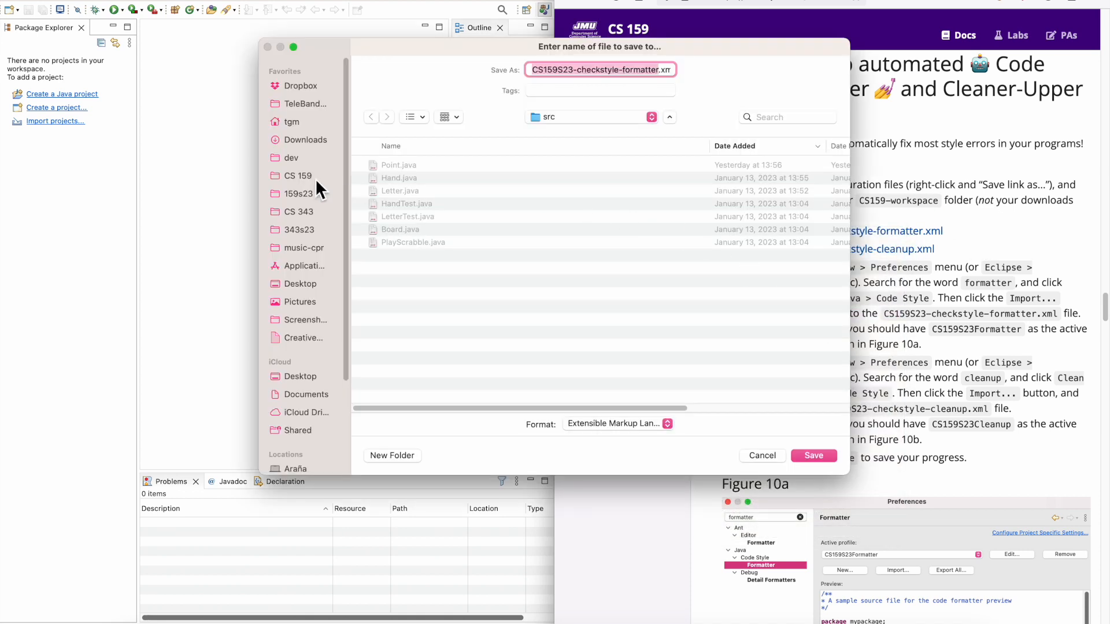
{"action": "left_click", "coordinate": [314, 179]}
{"action": "double_click", "coordinate": [397, 204]}
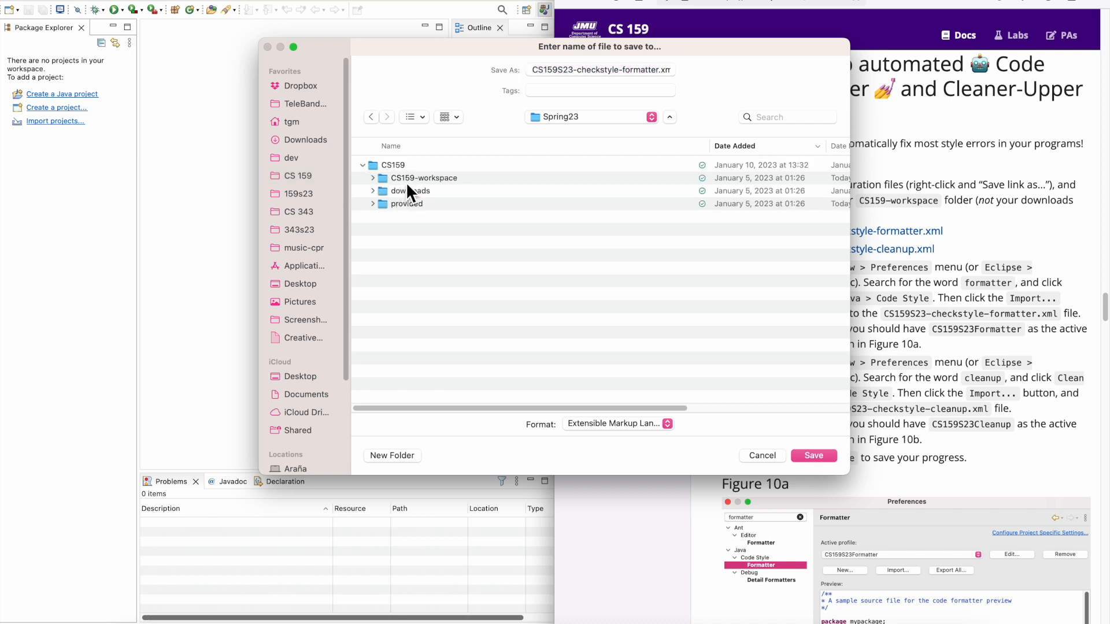
{"action": "double_click", "coordinate": [442, 179]}
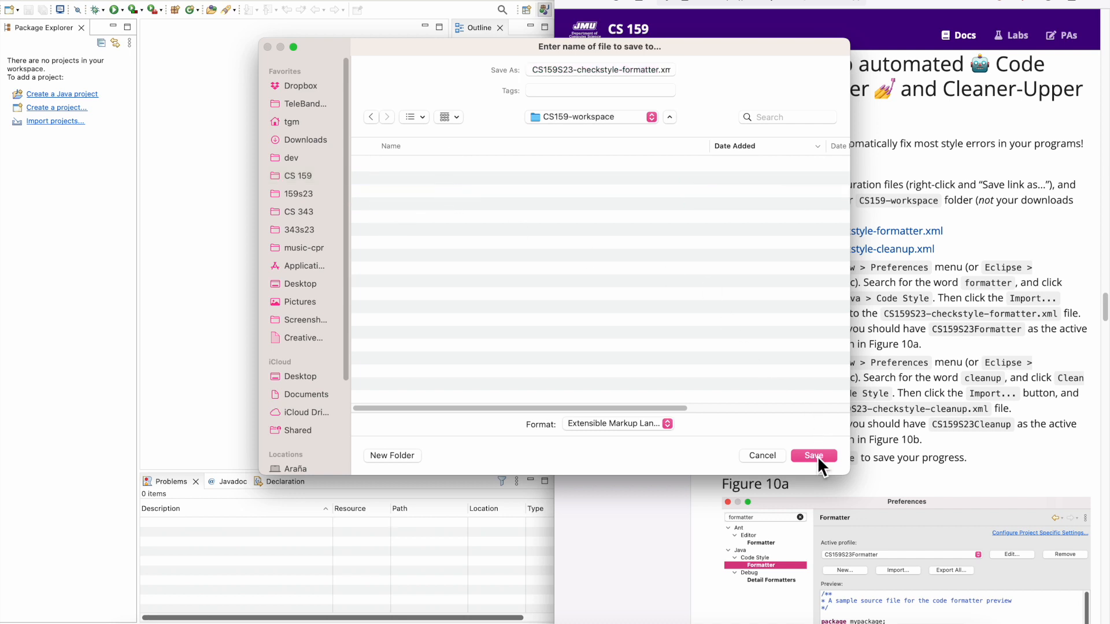
{"action": "left_click", "coordinate": [816, 456]}
Step: Save the linked CS159S23-checkstyle-cleanup.xml file into the CS159-workspace folder
{"action": "right_click", "coordinate": [887, 249]}
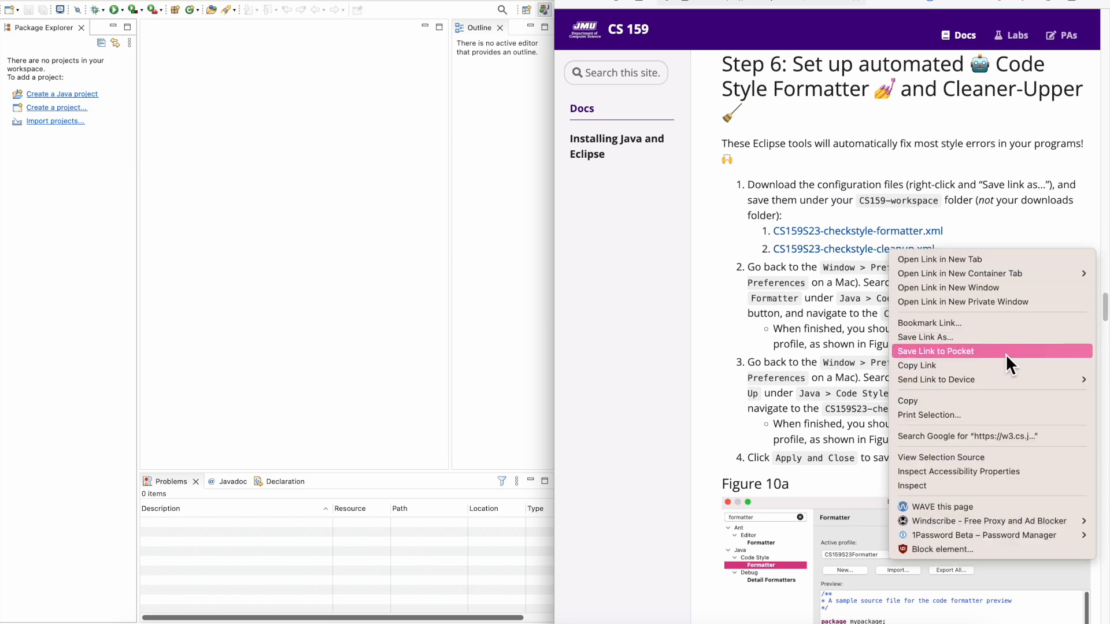
{"action": "left_click", "coordinate": [1000, 338]}
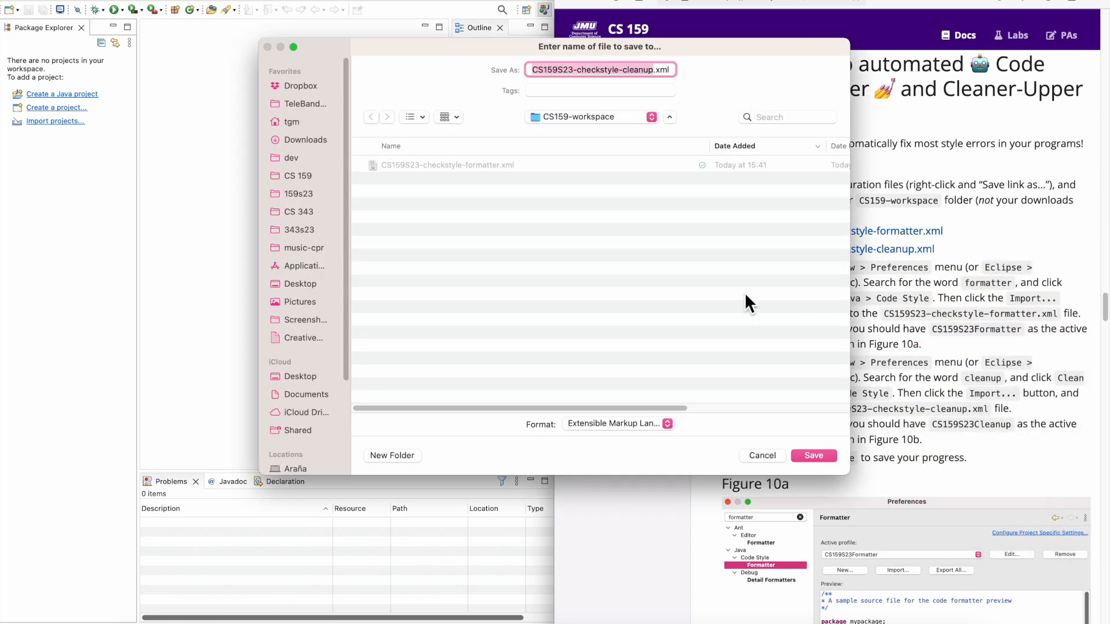
{"action": "left_click", "coordinate": [816, 455]}
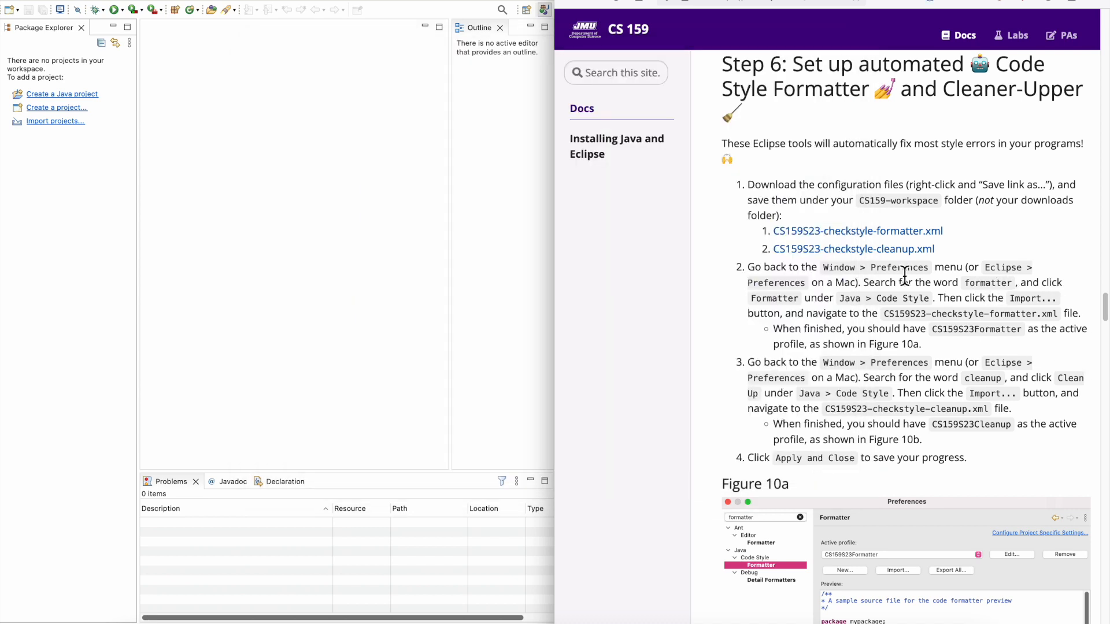
Step: In the Eclipse preferences, find the Java Code Style Formatter page and import the profile from CS159S23-checkstyle-formatter.xml
{"action": "left_click", "coordinate": [433, 299]}
{"action": "key", "text": "super+comma"}
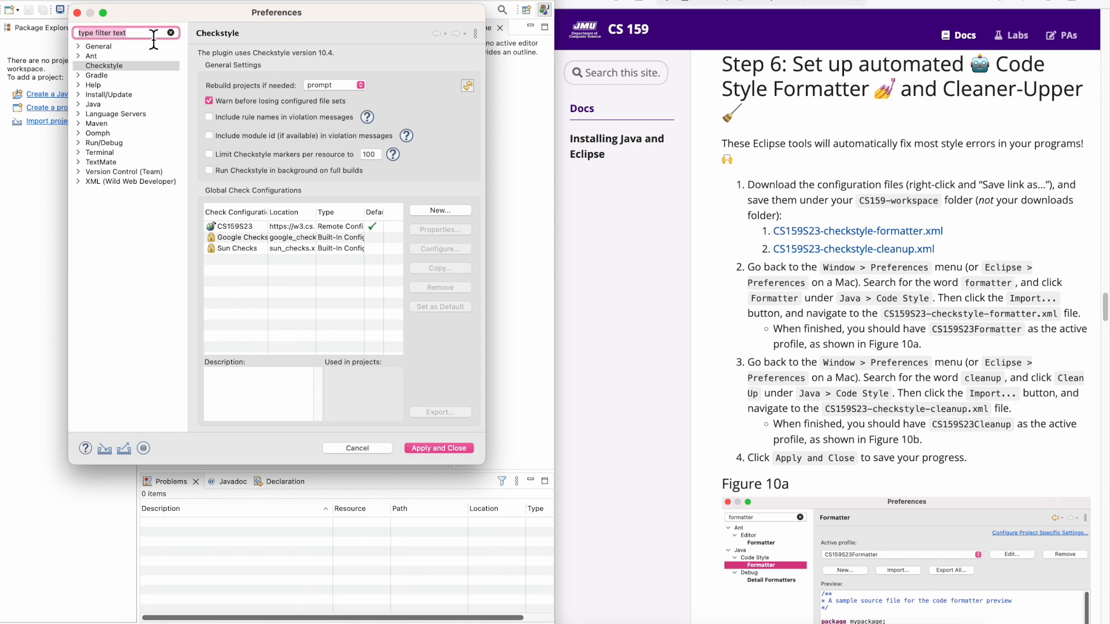
{"action": "type", "text": "formatter"}
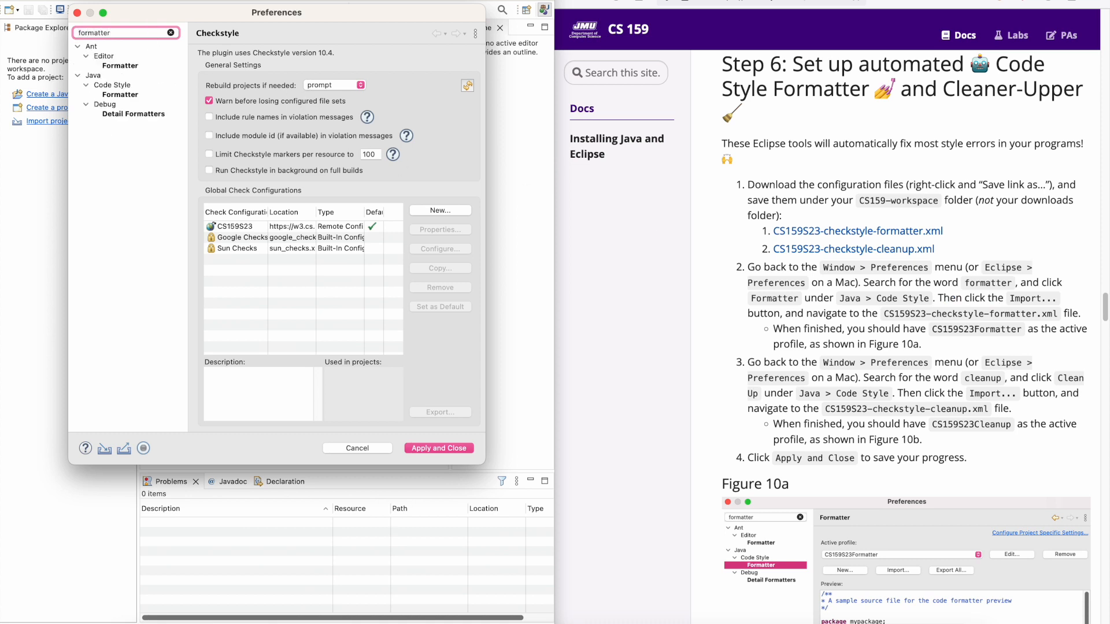
{"action": "left_click", "coordinate": [119, 96]}
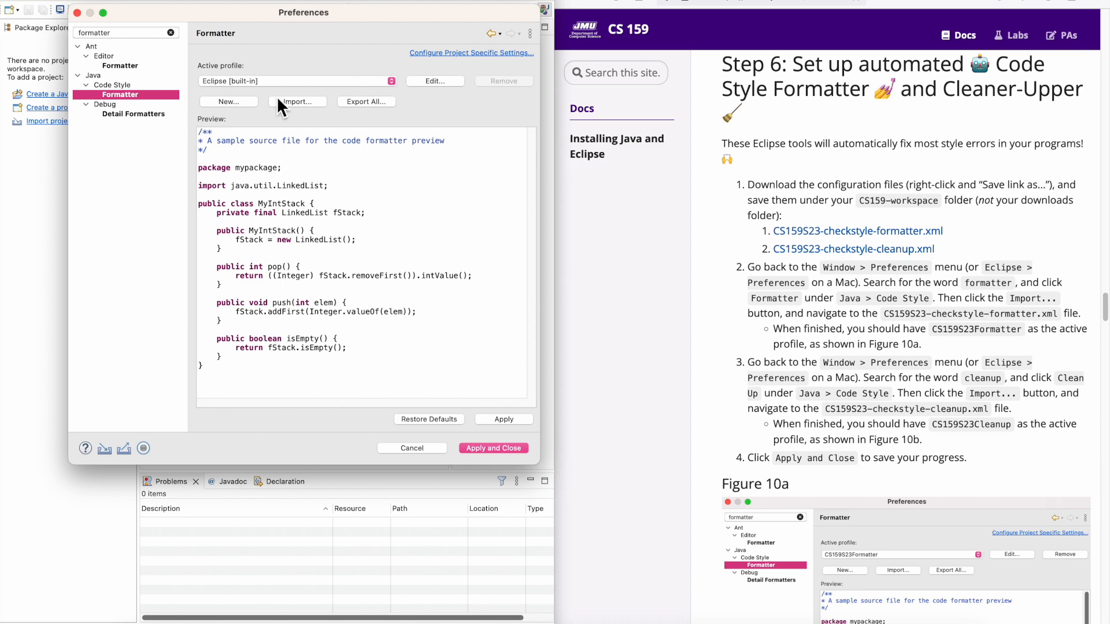
{"action": "left_click", "coordinate": [305, 103]}
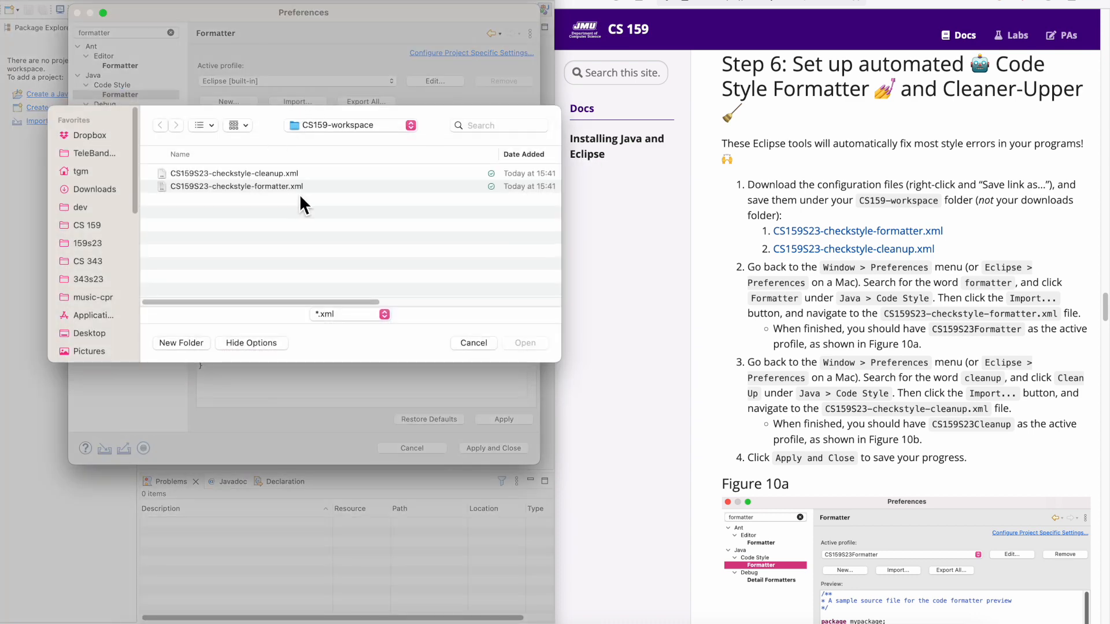
{"action": "double_click", "coordinate": [287, 186]}
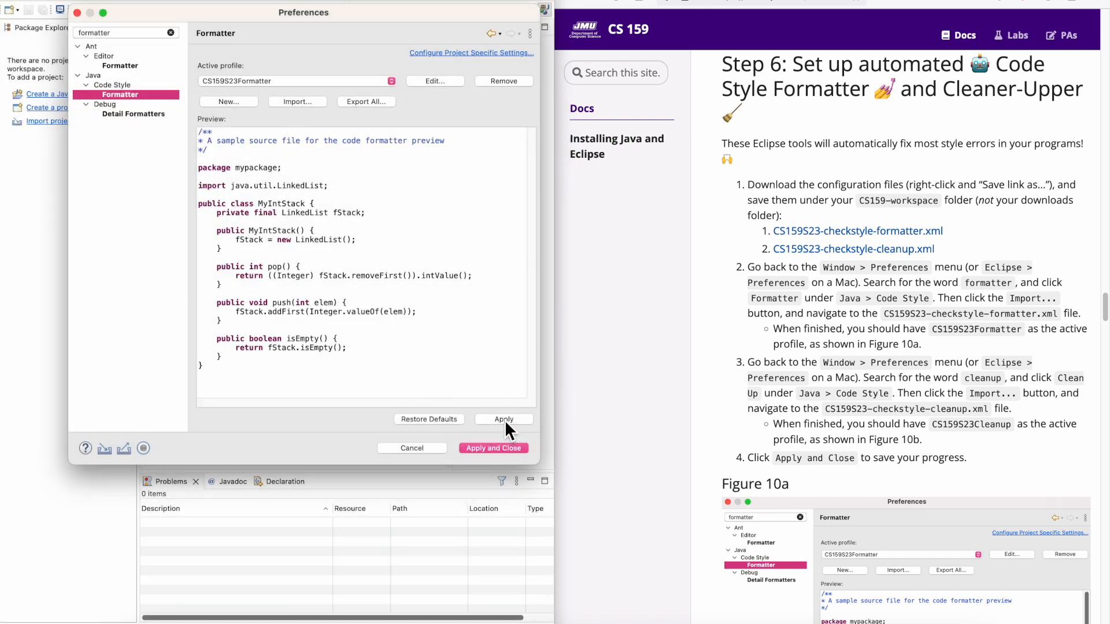
Step: Import CS159S23-checkstyle-cleanup.xml as the Java Code Style Clean Up profile, then apply and close the preferences
{"action": "left_click", "coordinate": [689, 366]}
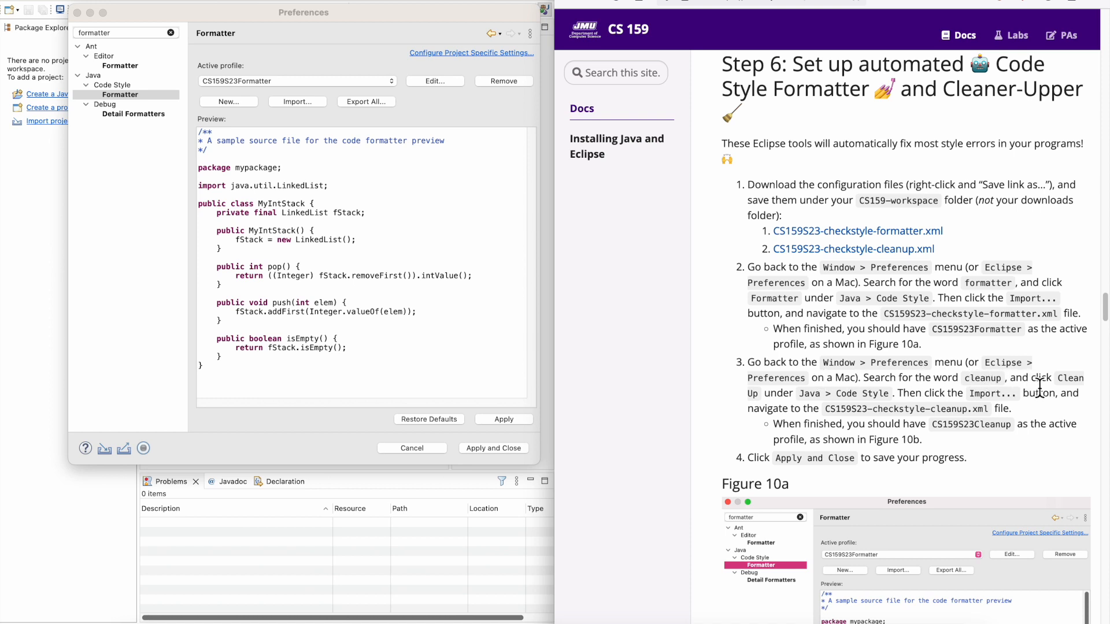
{"action": "double_click", "coordinate": [160, 33]}
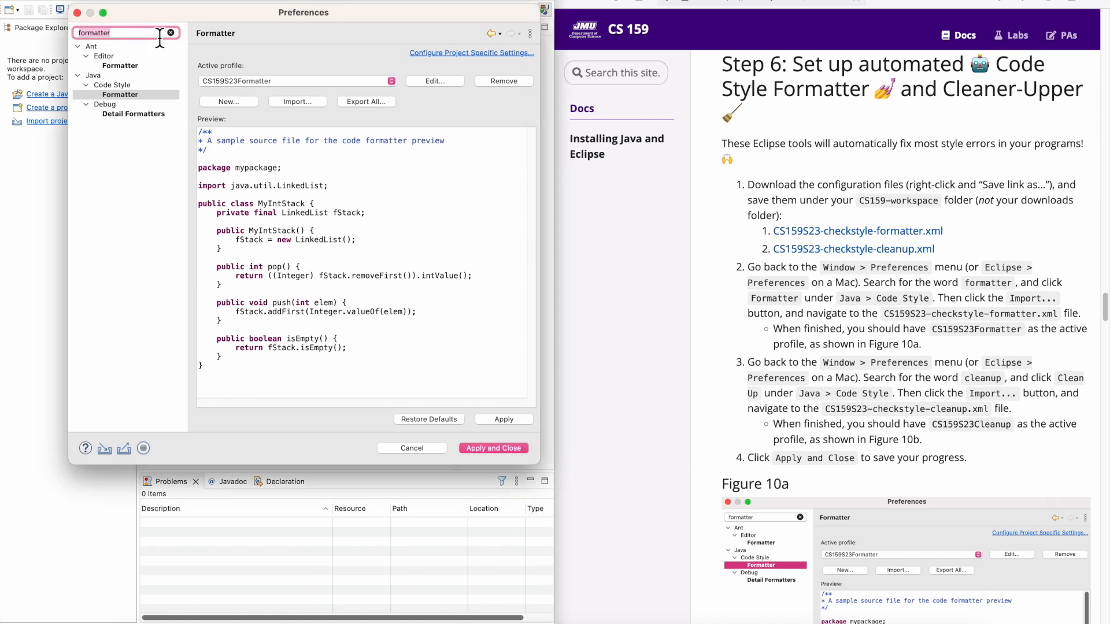
{"action": "type", "text": "clean"}
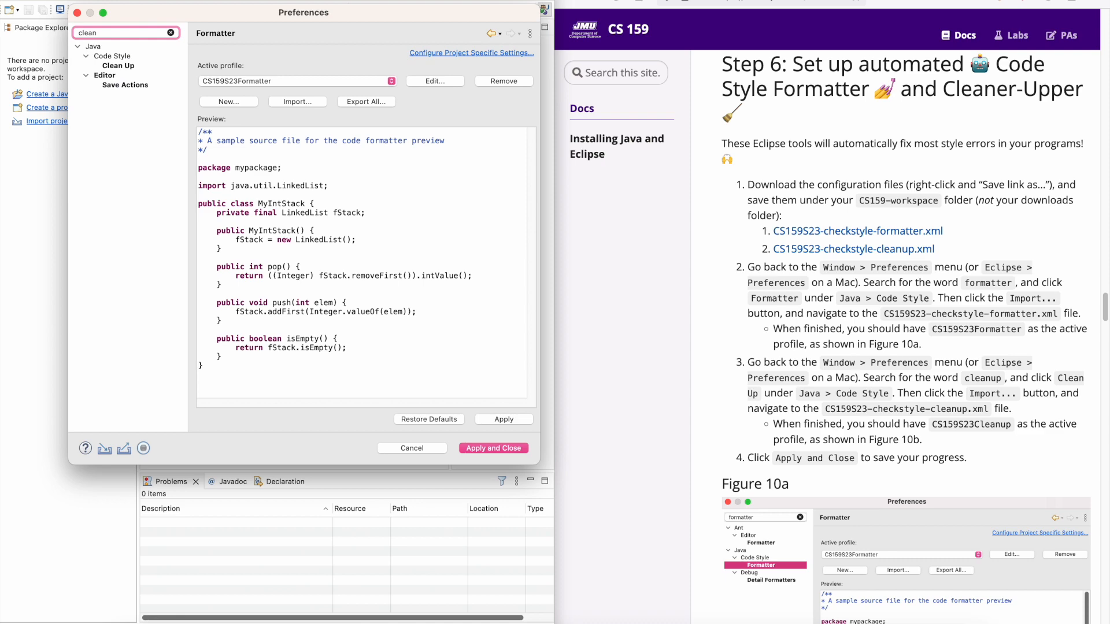
{"action": "left_click", "coordinate": [124, 66]}
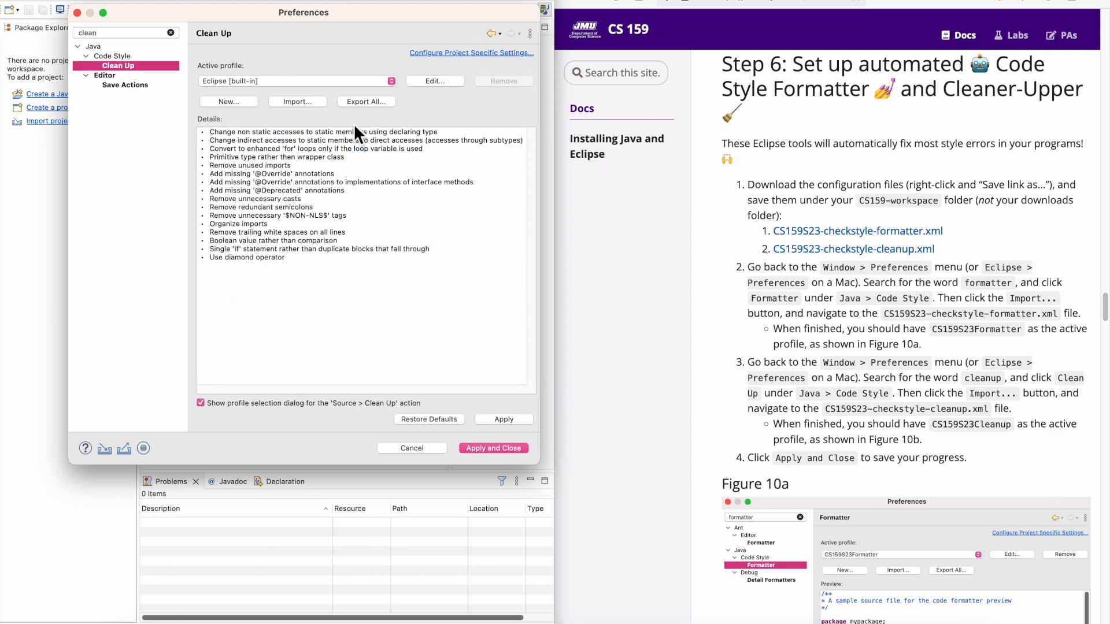
{"action": "left_click", "coordinate": [289, 103]}
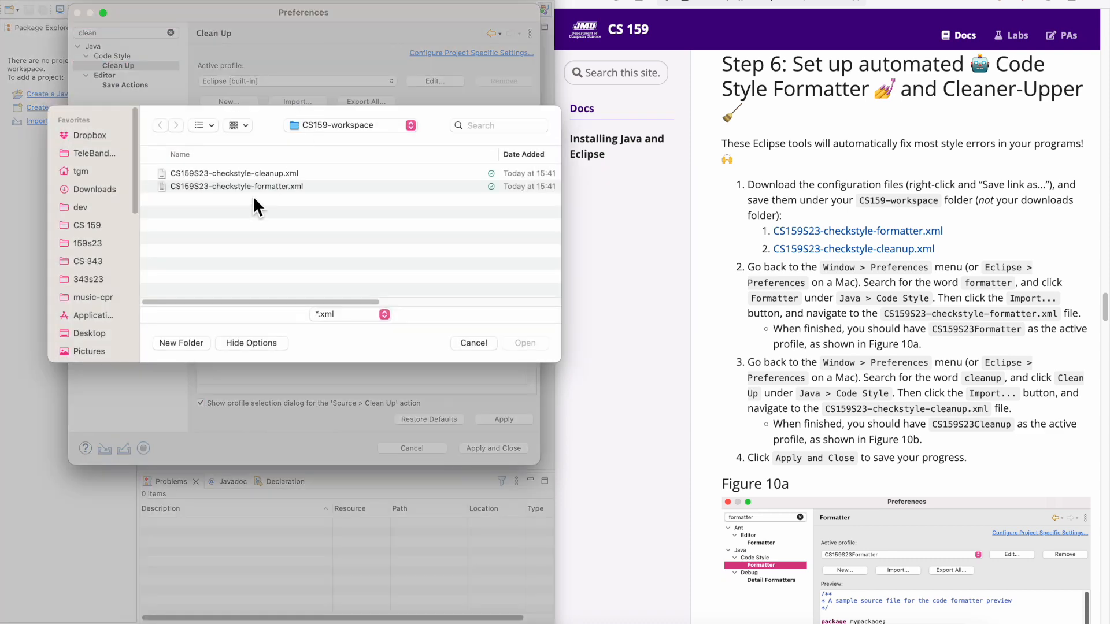
{"action": "double_click", "coordinate": [287, 172]}
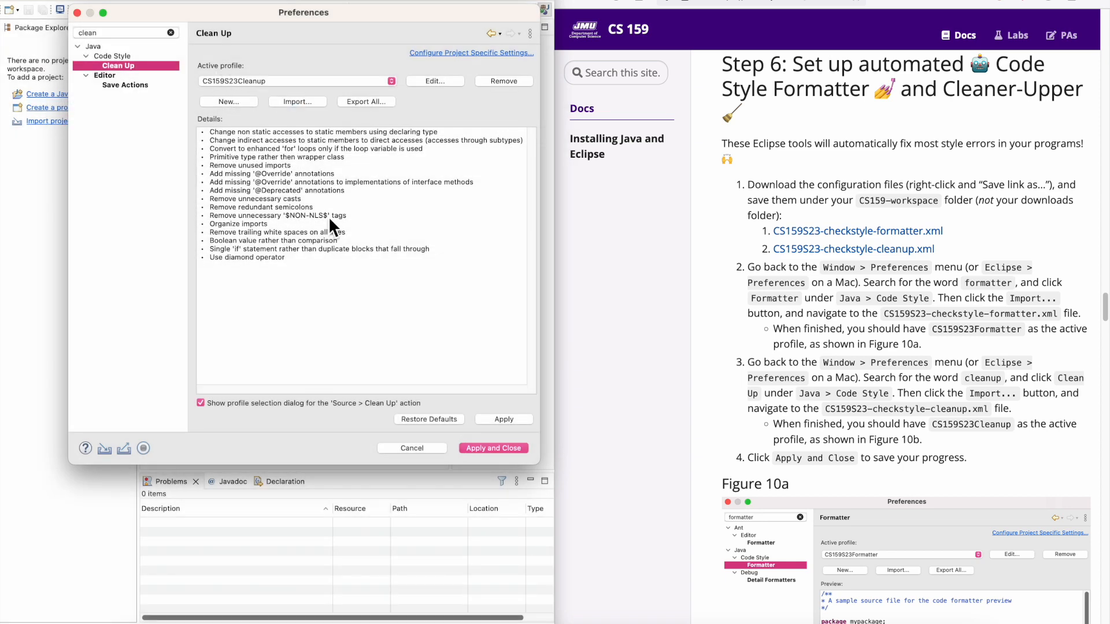
{"action": "left_click", "coordinate": [524, 418]}
{"action": "left_click", "coordinate": [498, 448]}
Step: Following Step 7 of the guide, enable Refresh workspace on startup in the Startup and Shutdown preferences, then apply and close
{"action": "scroll", "coordinate": [793, 474], "scroll_direction": "down", "scroll_amount": 7}
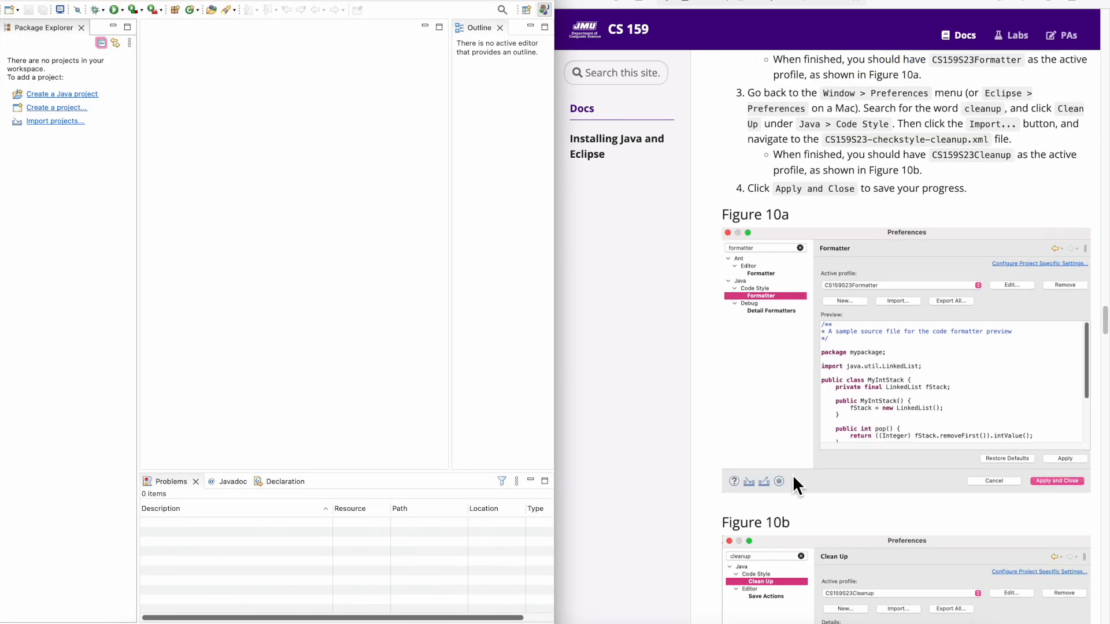
{"action": "scroll", "coordinate": [792, 473], "scroll_direction": "down", "scroll_amount": 4}
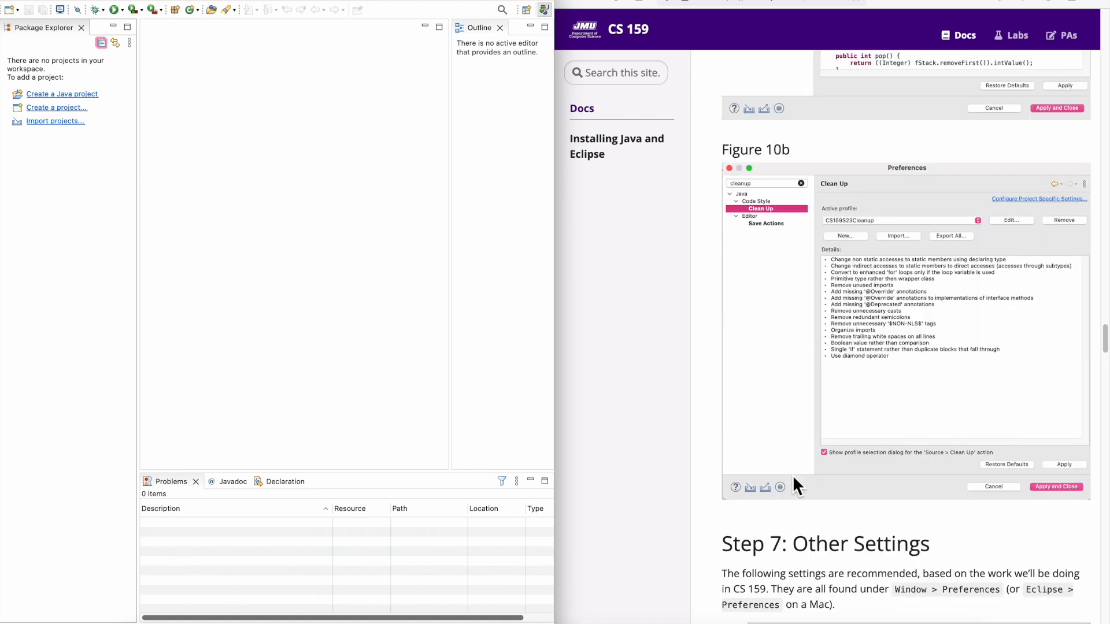
{"action": "scroll", "coordinate": [792, 474], "scroll_direction": "down", "scroll_amount": 3}
{"action": "scroll", "coordinate": [793, 479], "scroll_direction": "down", "scroll_amount": 5}
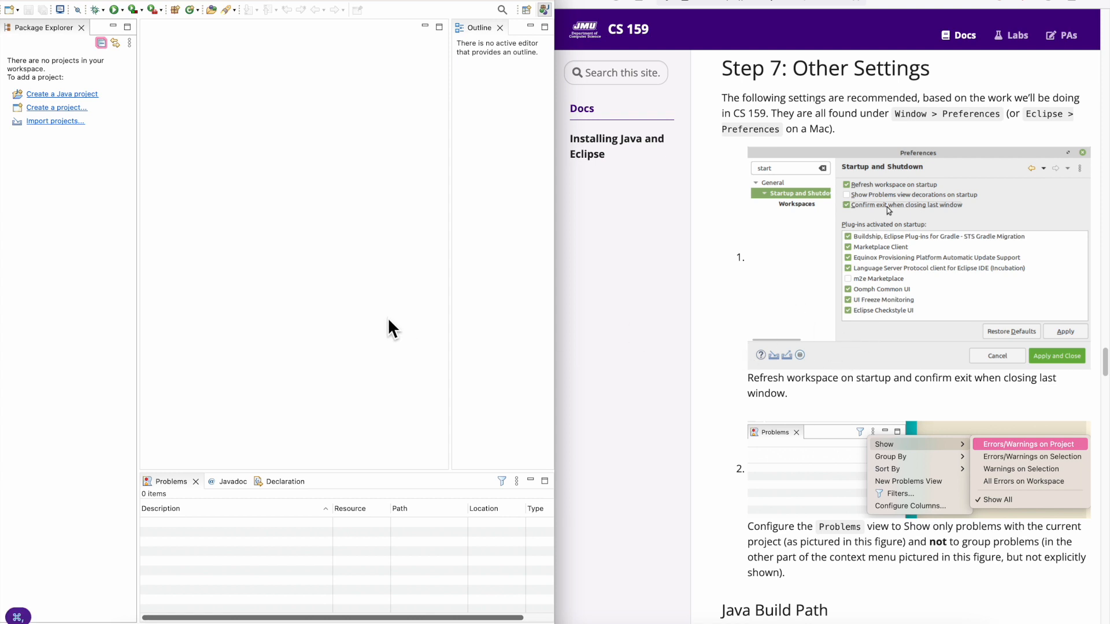
{"action": "key", "text": "super+comma"}
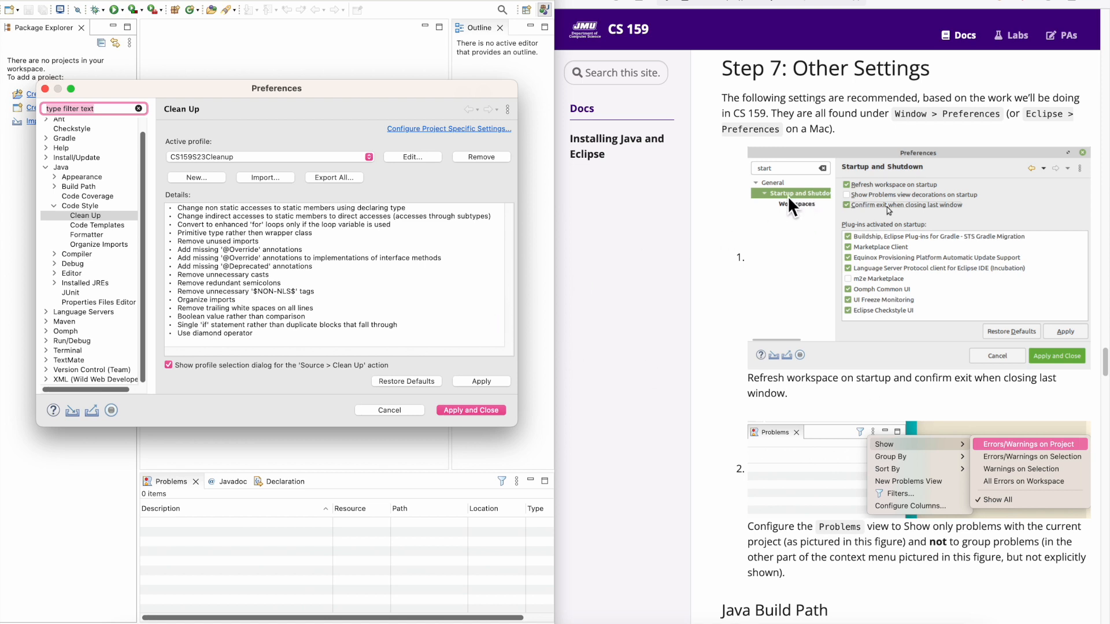
{"action": "type", "text": "start"}
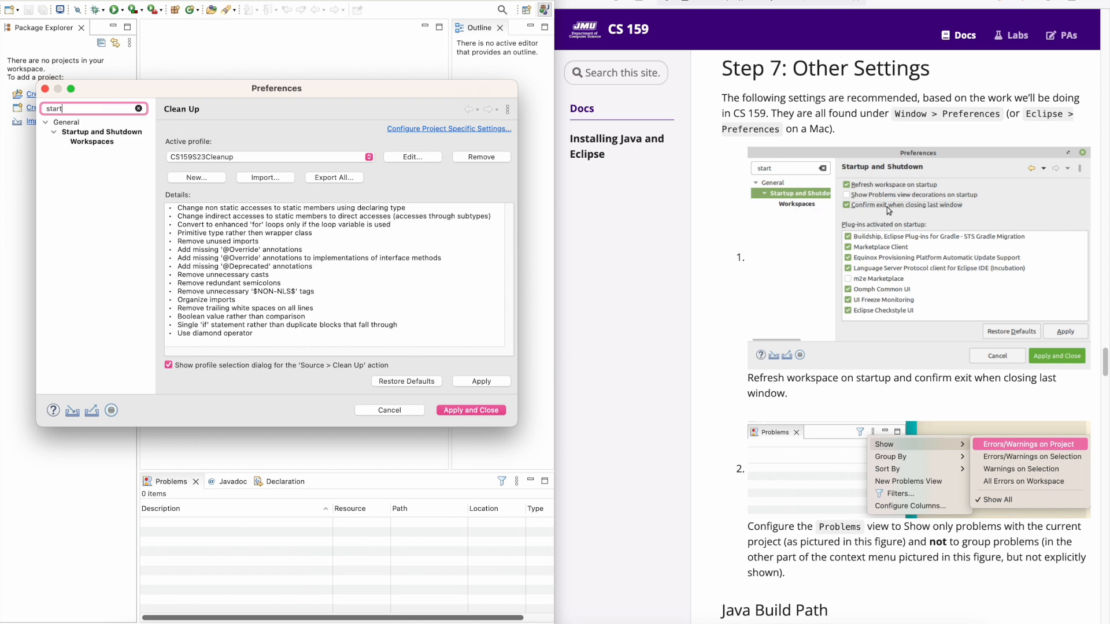
{"action": "left_click", "coordinate": [98, 134]}
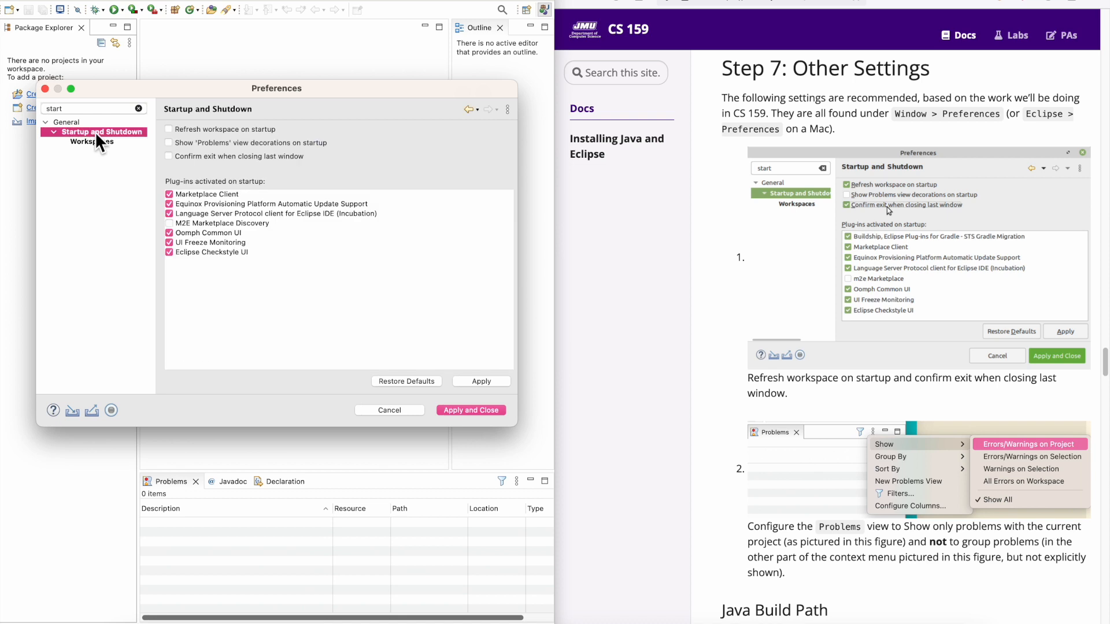
{"action": "left_click", "coordinate": [261, 130]}
{"action": "scroll", "coordinate": [808, 511], "scroll_direction": "down", "scroll_amount": 5}
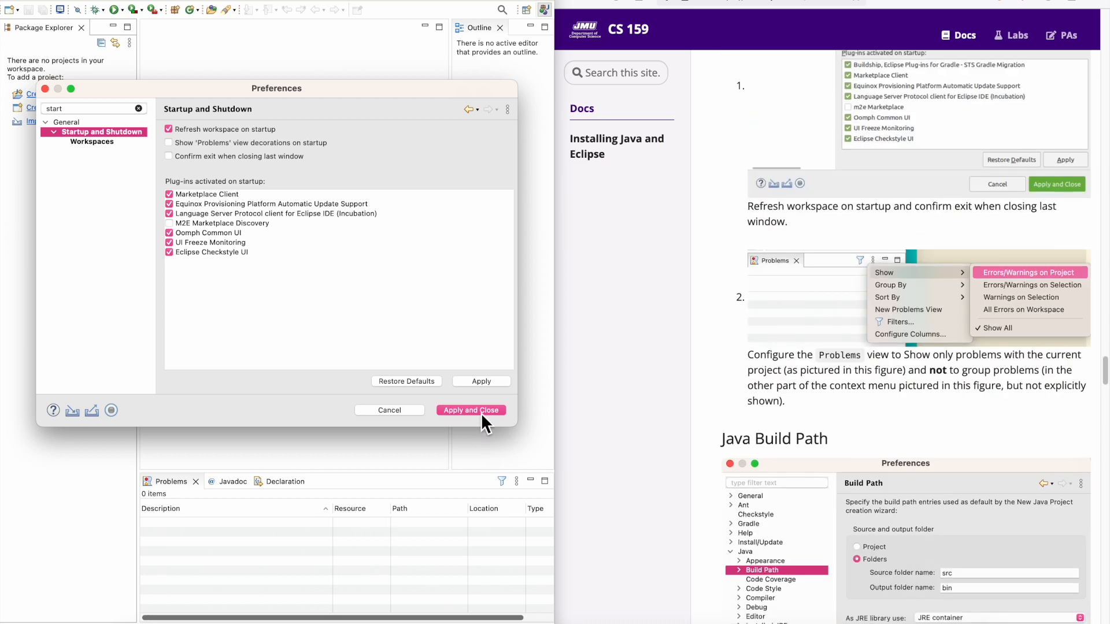
{"action": "left_click", "coordinate": [481, 410]}
Step: Configure the Problems view to show Errors/Warnings on Project and set its grouping to None
{"action": "scroll", "coordinate": [772, 370], "scroll_direction": "down", "scroll_amount": 1}
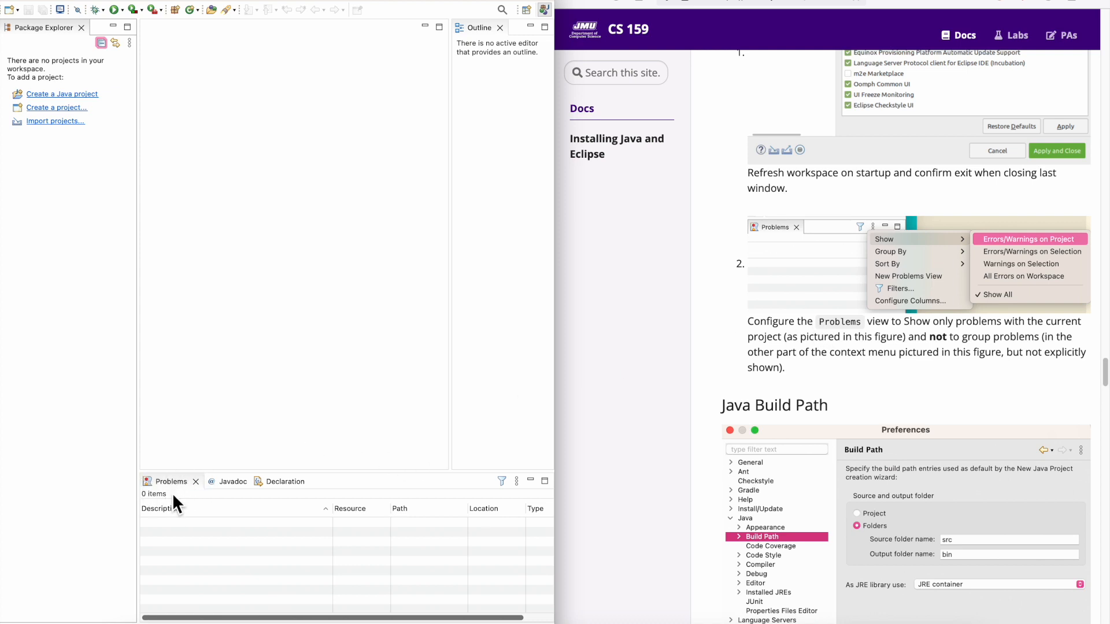
{"action": "left_click", "coordinate": [517, 482]}
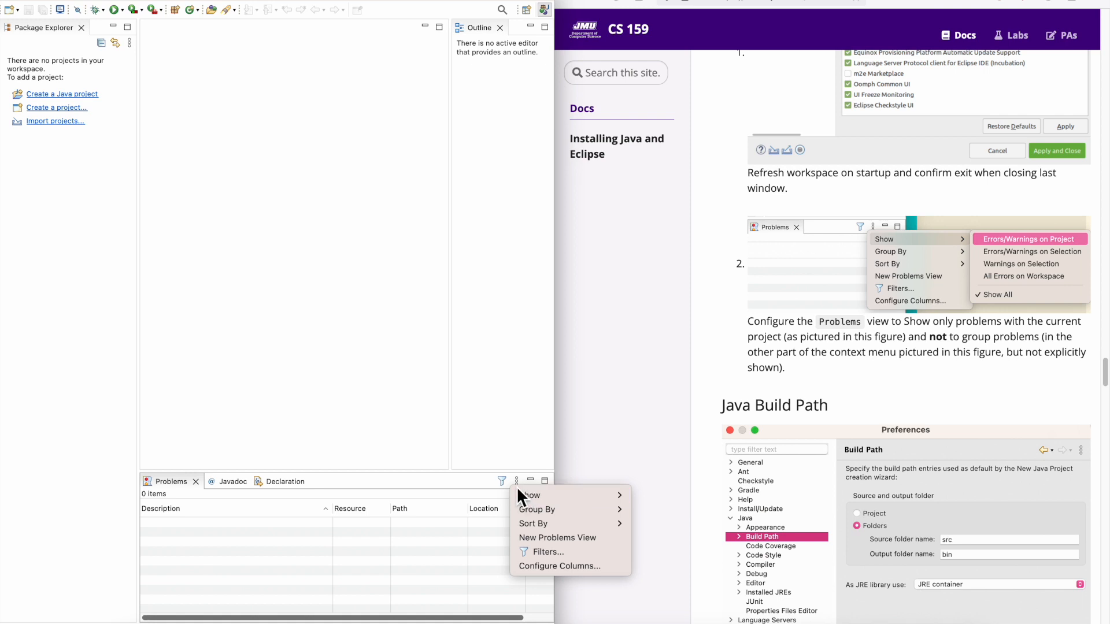
{"action": "mouse_move", "coordinate": [518, 495]}
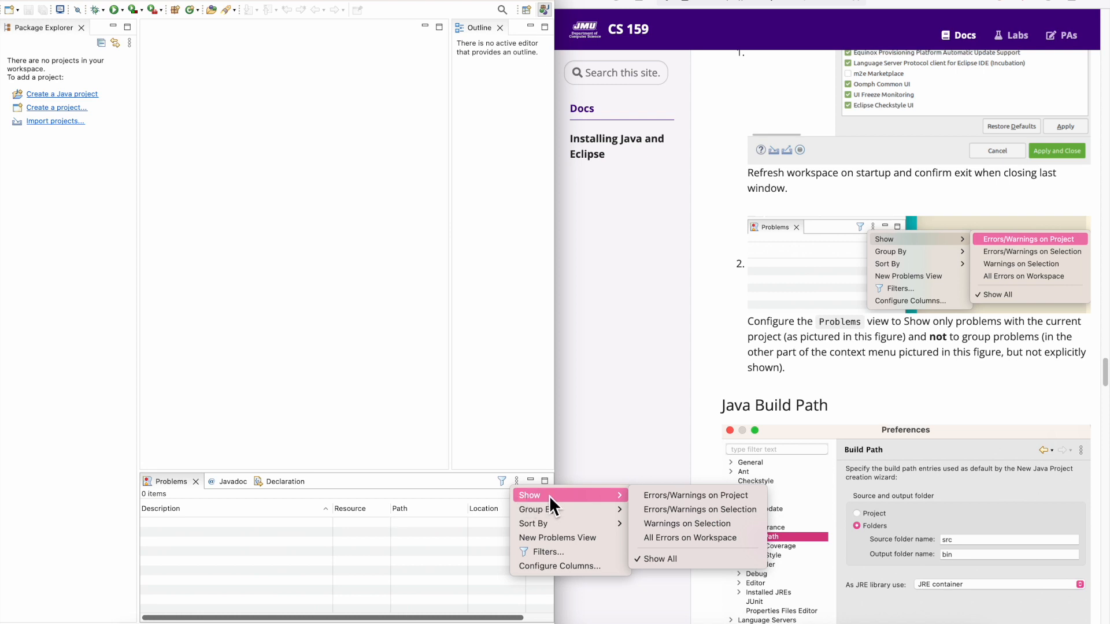
{"action": "left_click", "coordinate": [690, 501]}
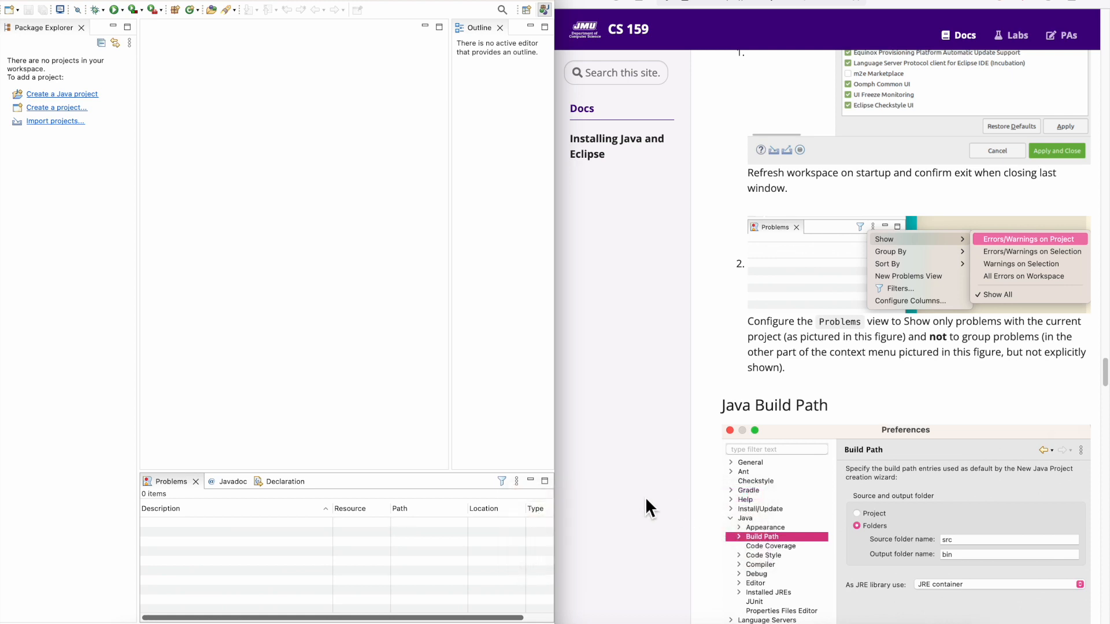
{"action": "left_click", "coordinate": [516, 483]}
{"action": "mouse_move", "coordinate": [562, 510]}
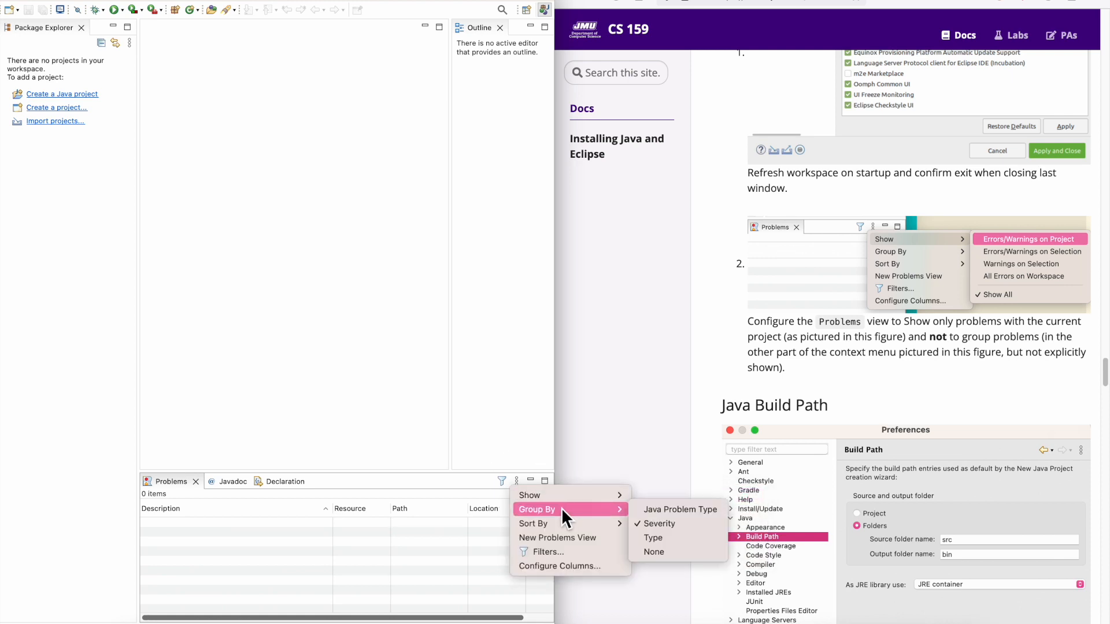
{"action": "left_click", "coordinate": [688, 550]}
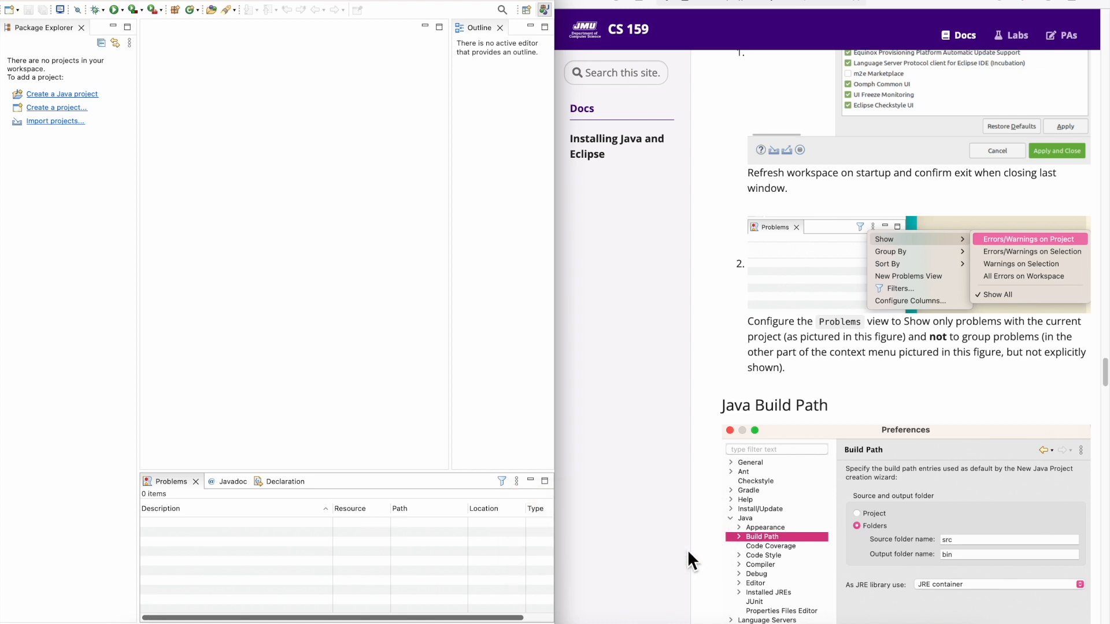
{"action": "scroll", "coordinate": [854, 494], "scroll_direction": "down", "scroll_amount": 5}
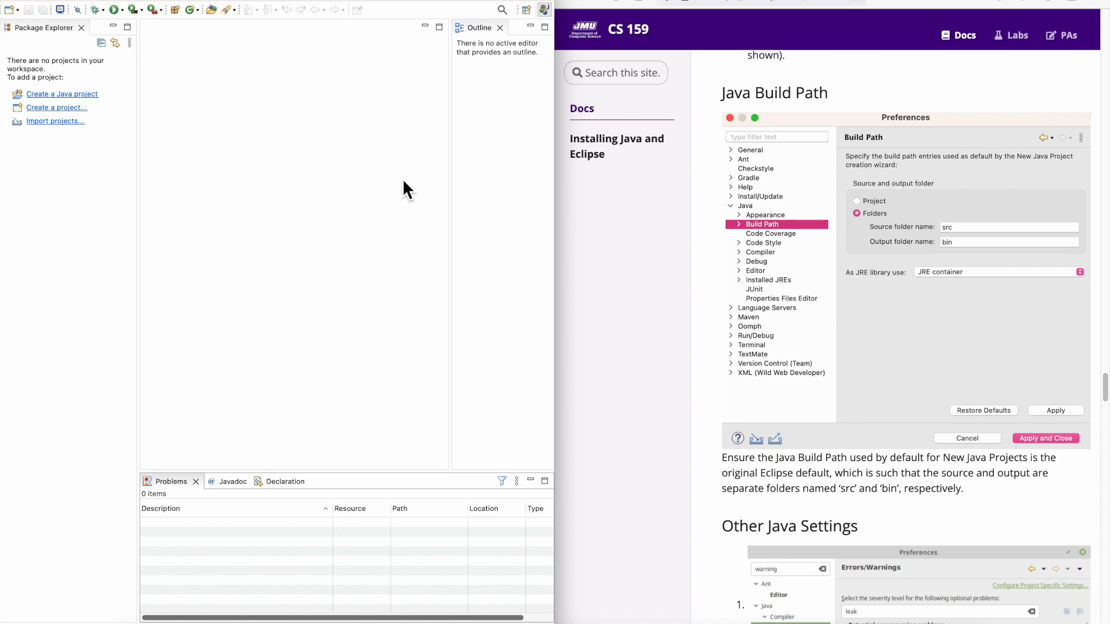
Step: In the Java Build Path preferences, check that source and output use separate src and bin folders as the guide requires, and apply
{"action": "key", "text": "super+comma"}
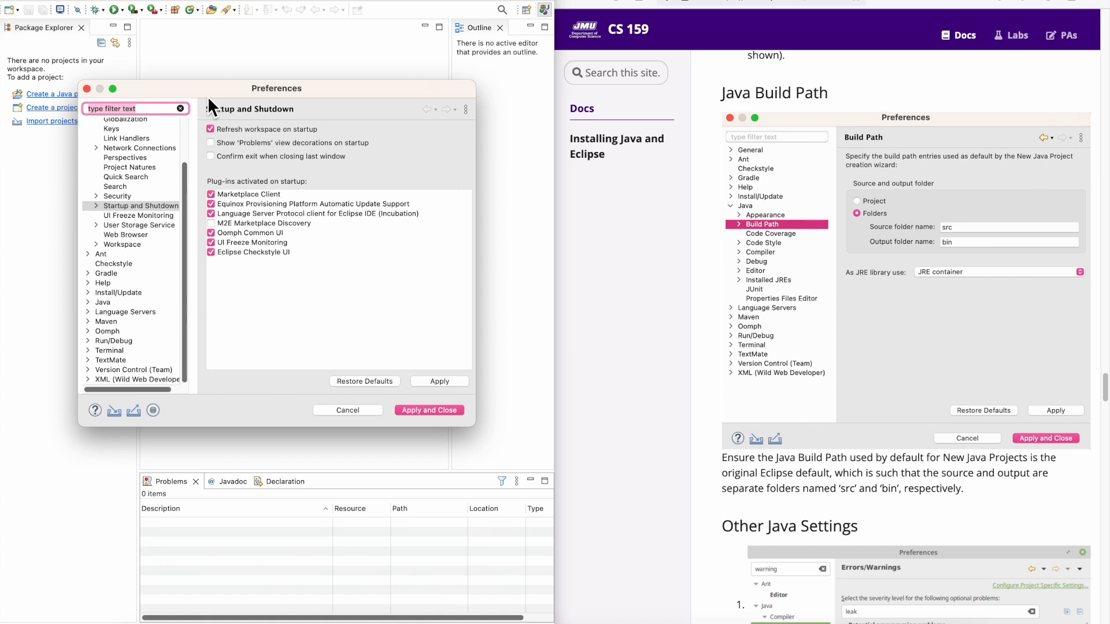
{"action": "type", "text": "buil"}
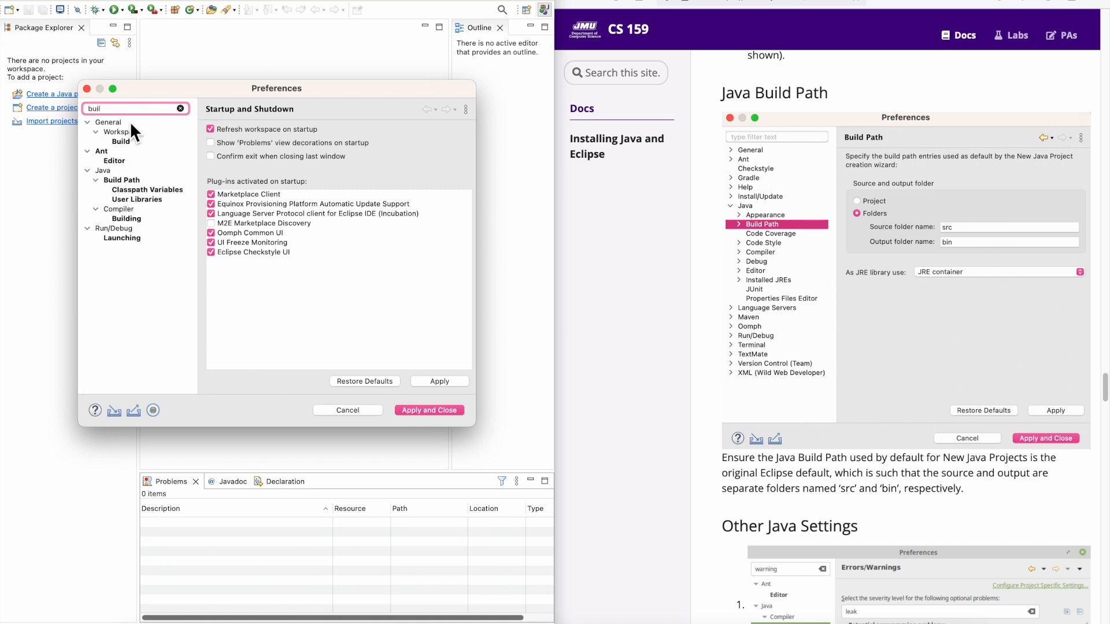
{"action": "left_click", "coordinate": [136, 181]}
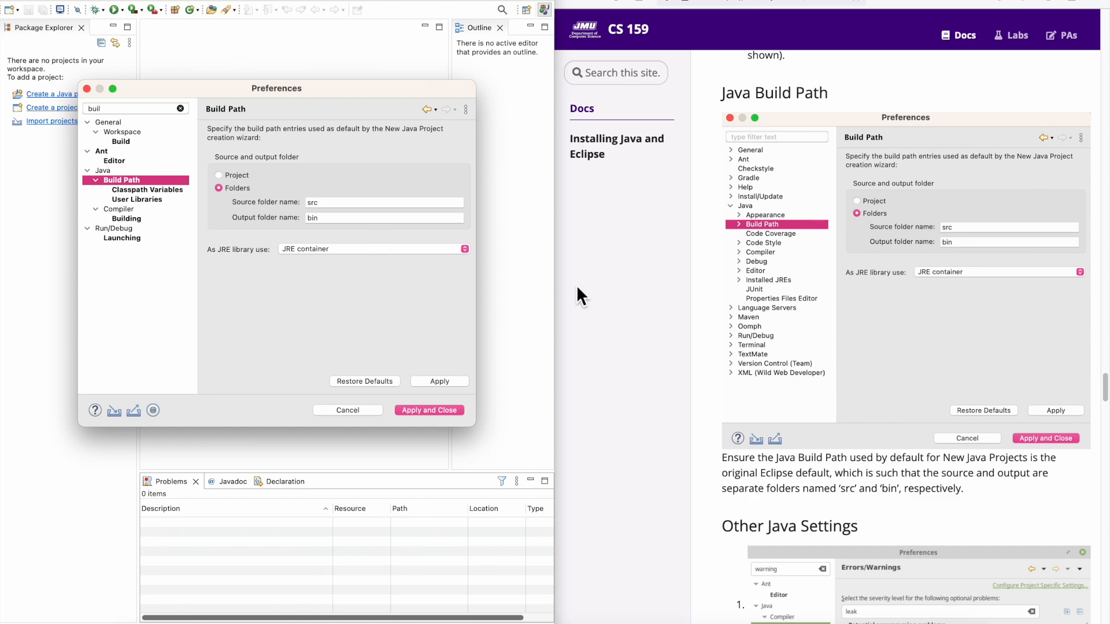
{"action": "scroll", "coordinate": [868, 439], "scroll_direction": "down", "scroll_amount": 2}
{"action": "left_click", "coordinate": [451, 379]}
Step: Following Other Java Settings in the guide, set Resource leak to Ignore in the Java Compiler Errors/Warnings preferences
{"action": "scroll", "coordinate": [772, 411], "scroll_direction": "down", "scroll_amount": 5}
{"action": "left_click", "coordinate": [772, 411]}
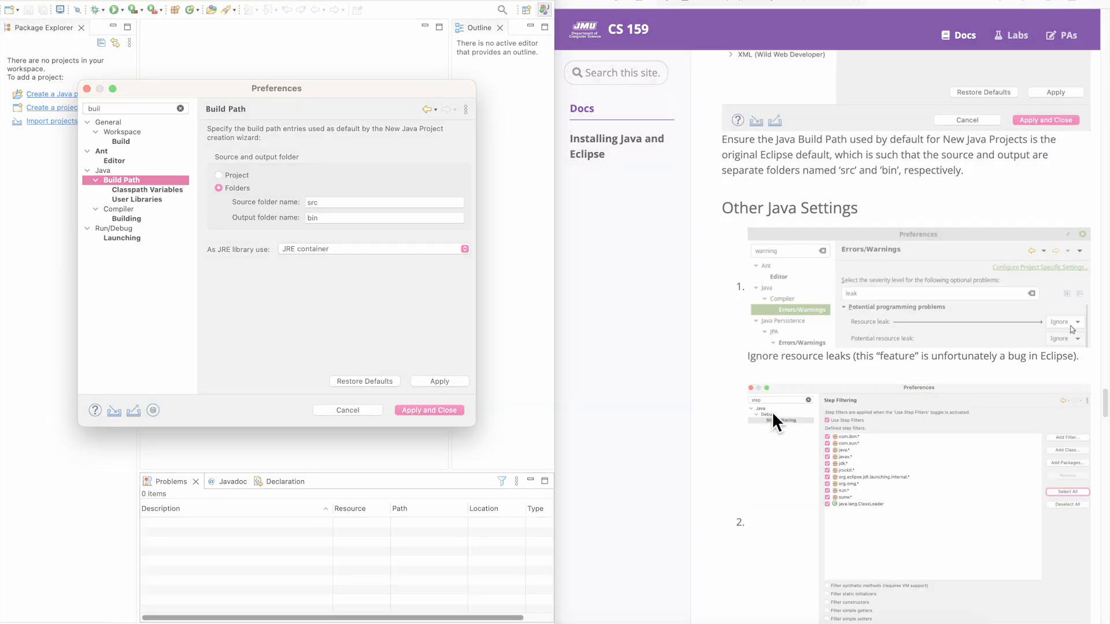
{"action": "scroll", "coordinate": [833, 334], "scroll_direction": "down", "scroll_amount": 3}
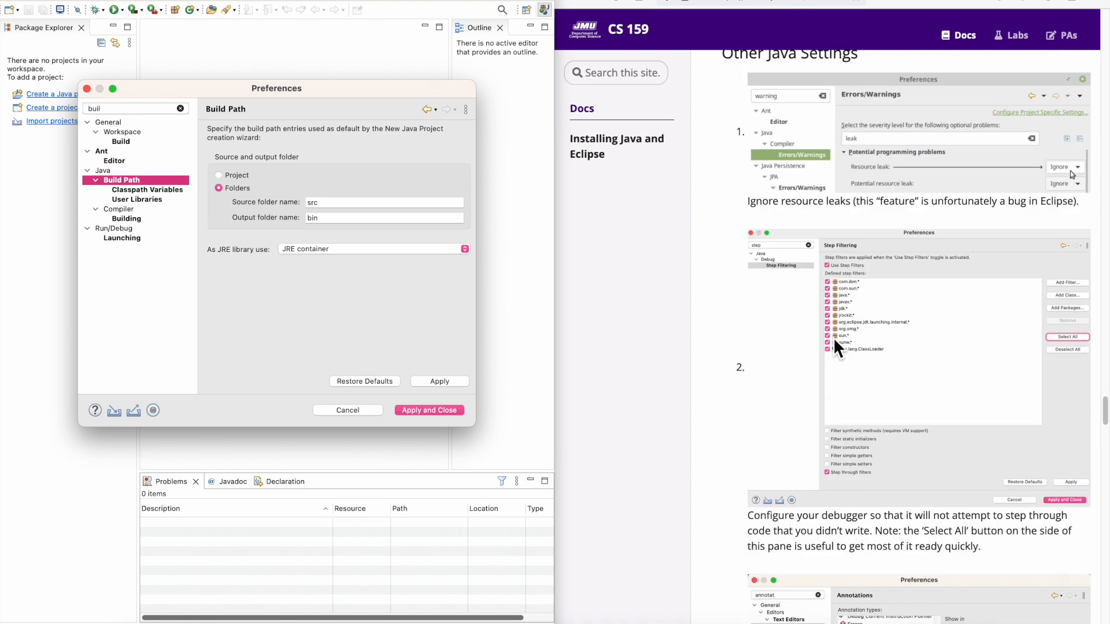
{"action": "scroll", "coordinate": [826, 184], "scroll_direction": "up", "scroll_amount": 1}
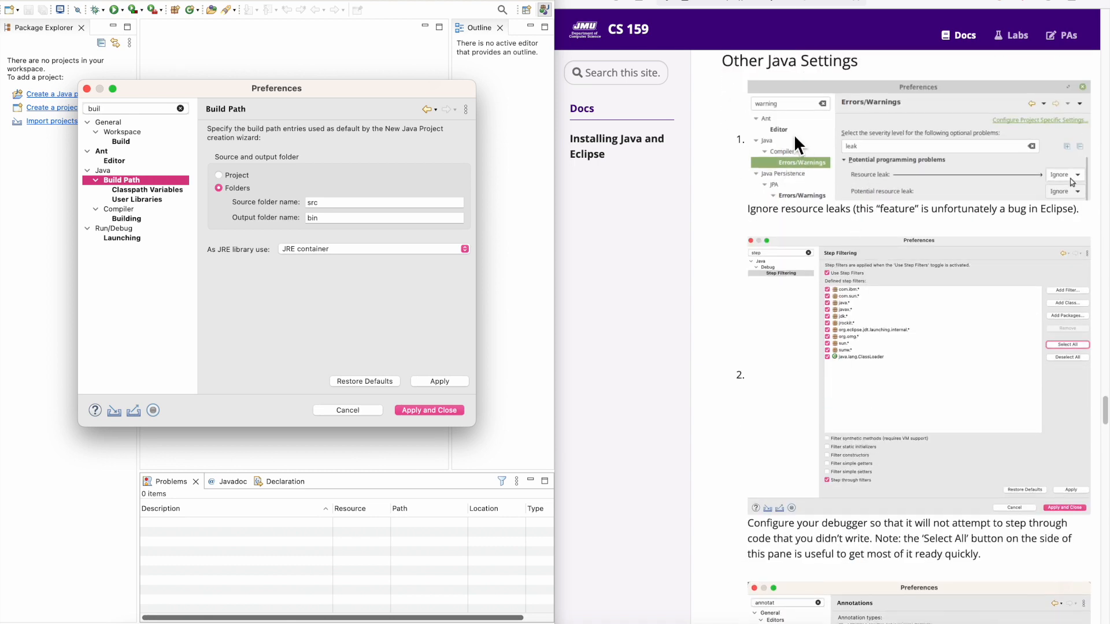
{"action": "double_click", "coordinate": [166, 109]}
{"action": "type", "text": "warning"}
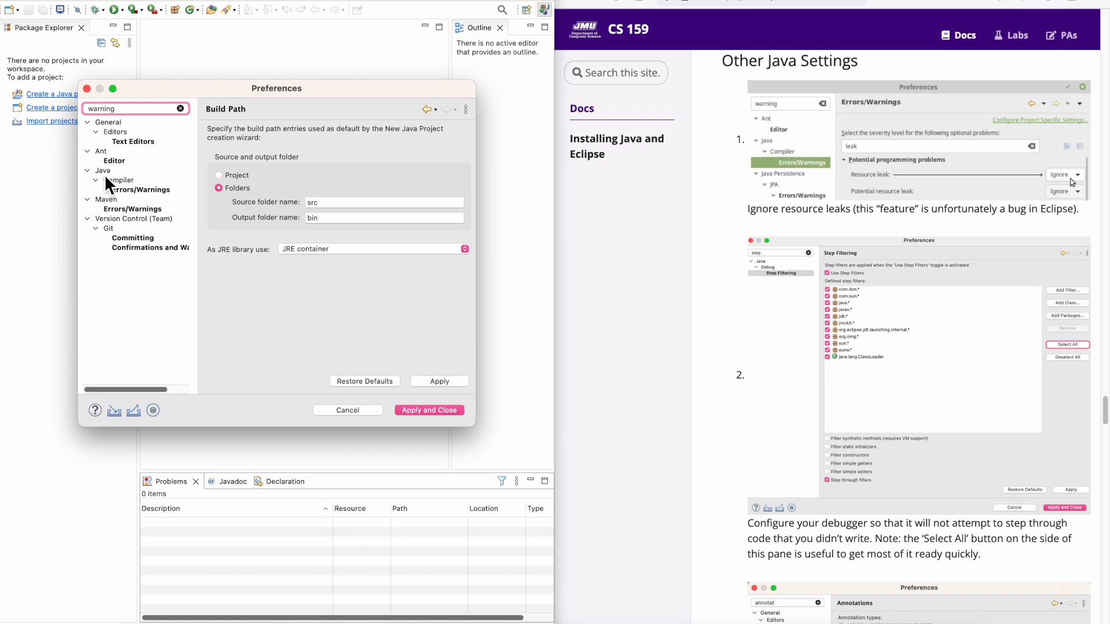
{"action": "left_click", "coordinate": [141, 188]}
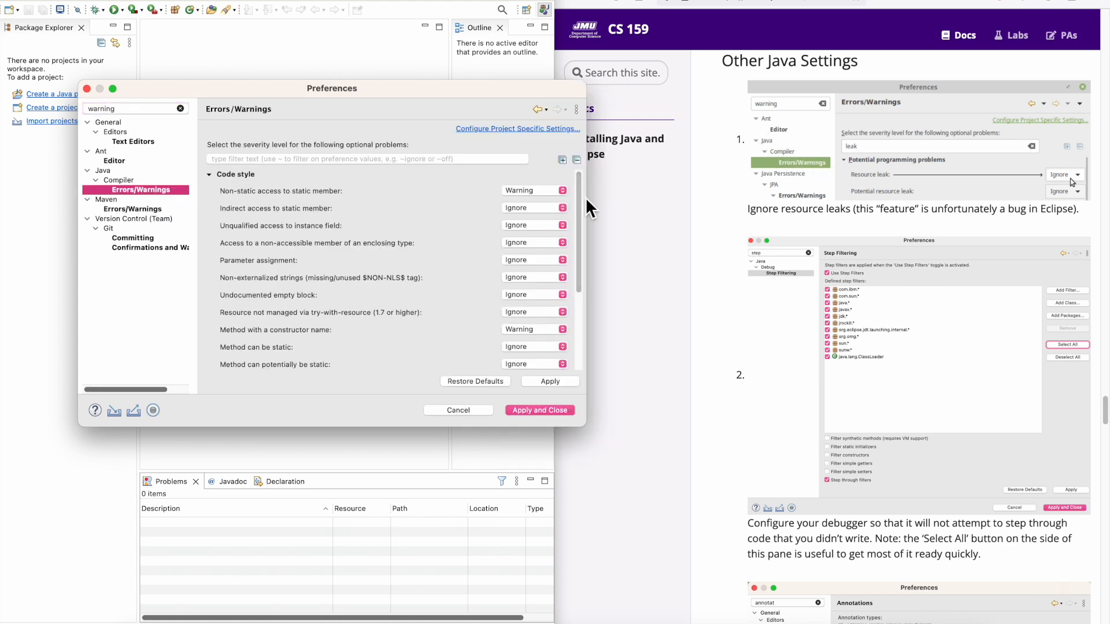
{"action": "left_click", "coordinate": [309, 159]}
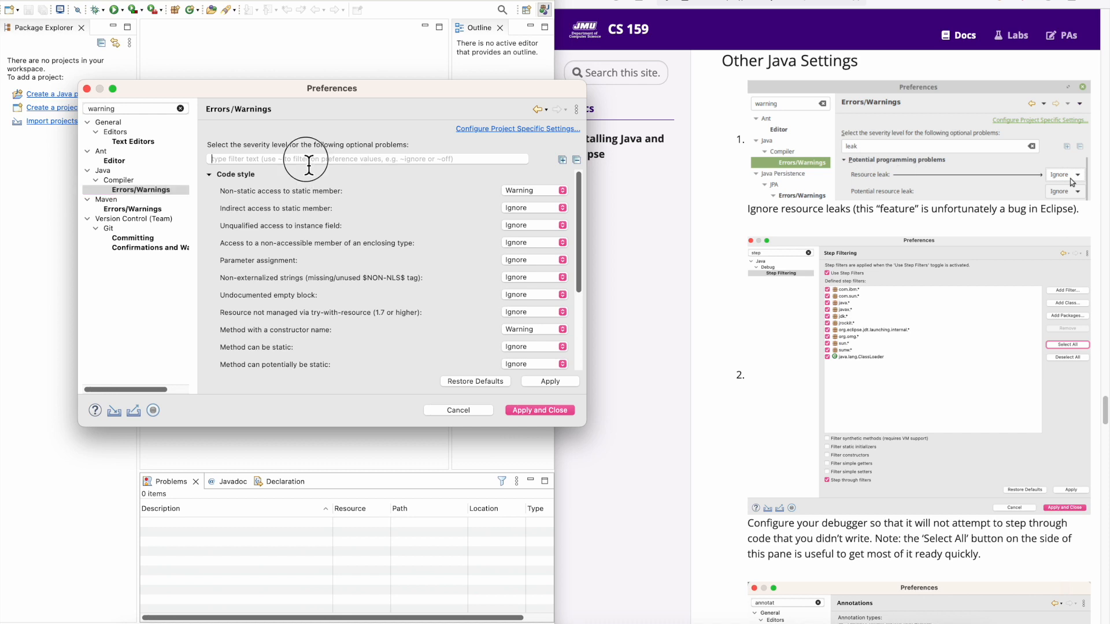
{"action": "type", "text": "leak"}
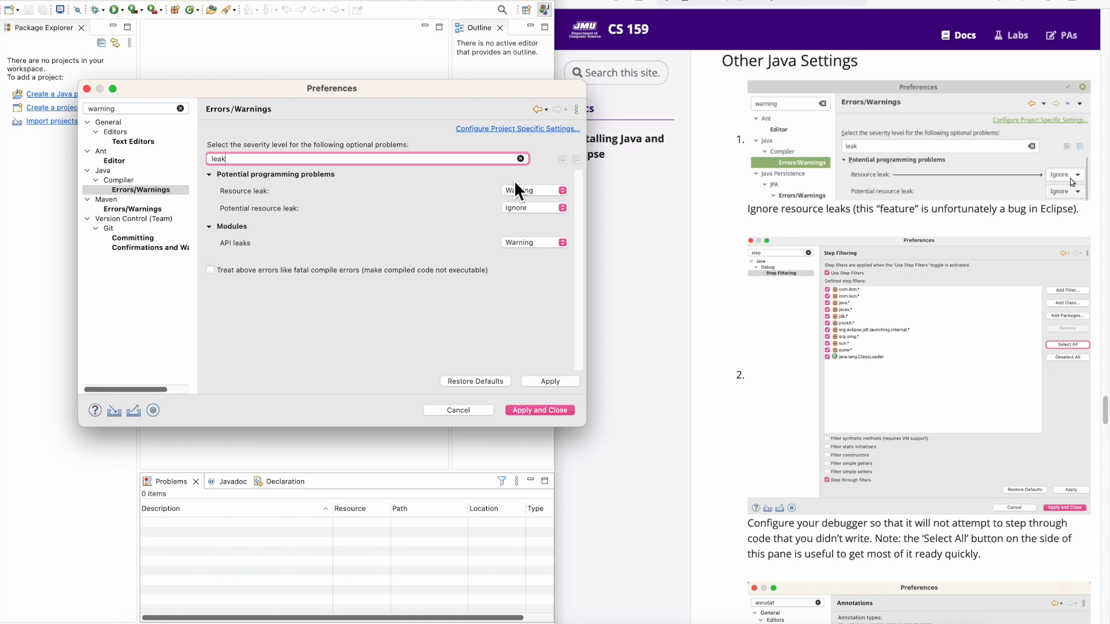
{"action": "left_click", "coordinate": [552, 192]}
{"action": "left_click", "coordinate": [552, 215]}
Step: In the Java Debug Step Filtering preferences, enable Use Step Filters and select all the defined step filters
{"action": "scroll", "coordinate": [784, 453], "scroll_direction": "down", "scroll_amount": 2}
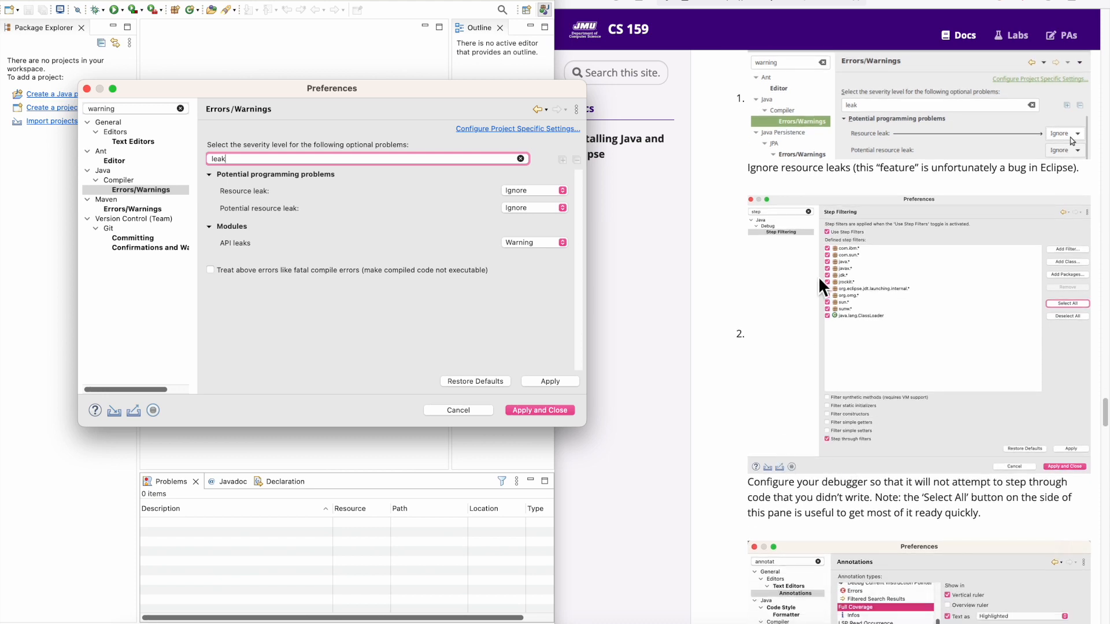
{"action": "left_click", "coordinate": [167, 110]}
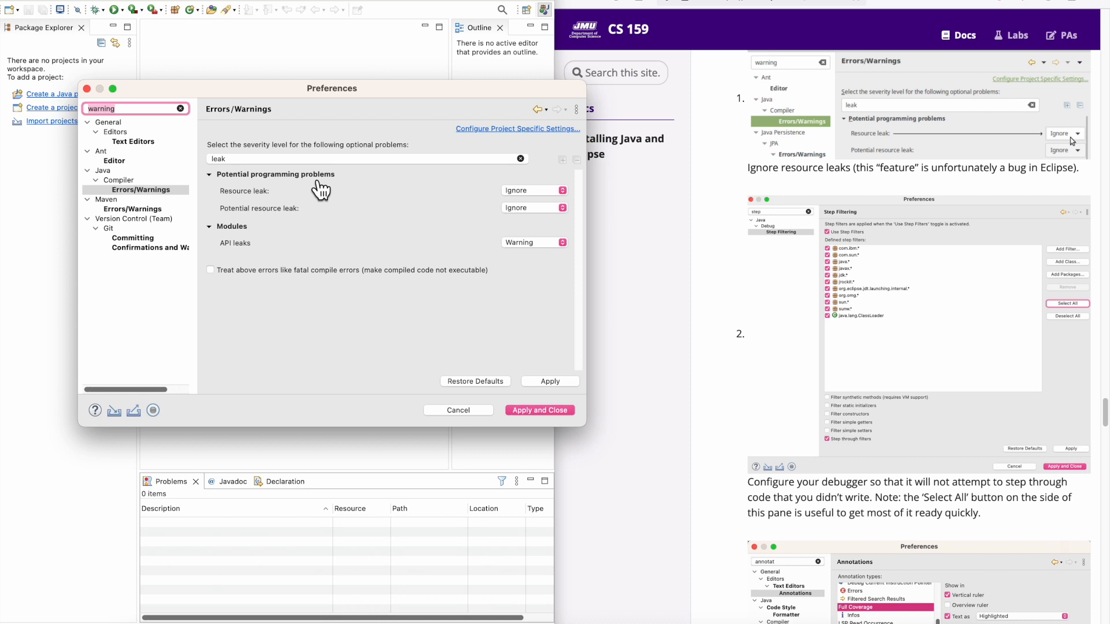
{"action": "type", "text": "step"}
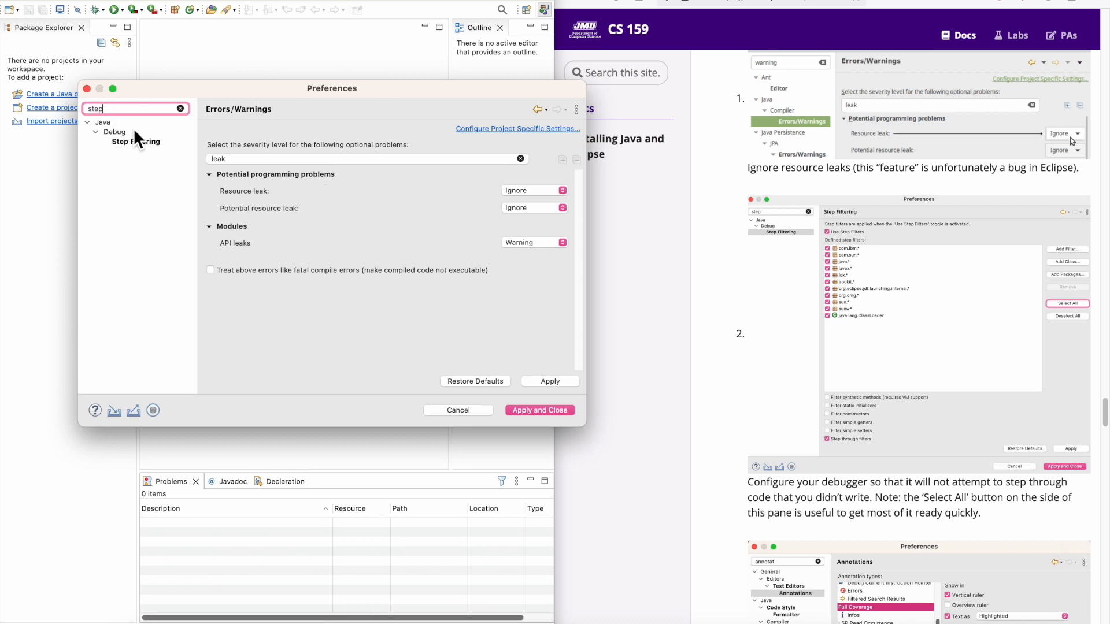
{"action": "left_click", "coordinate": [138, 142]}
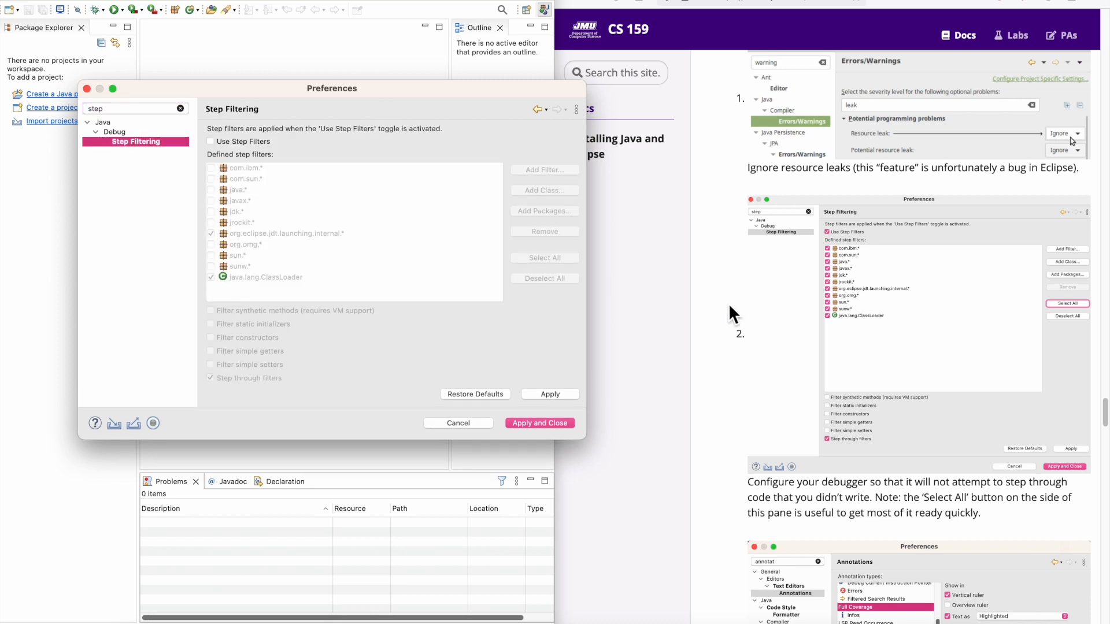
{"action": "left_click", "coordinate": [211, 142]}
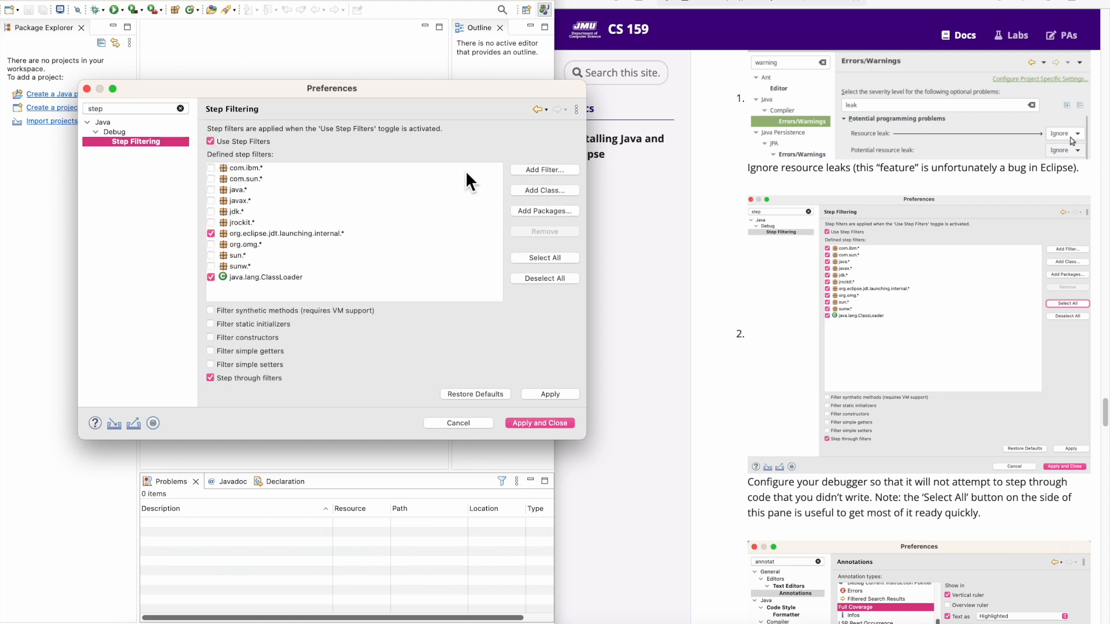
{"action": "left_click", "coordinate": [533, 260]}
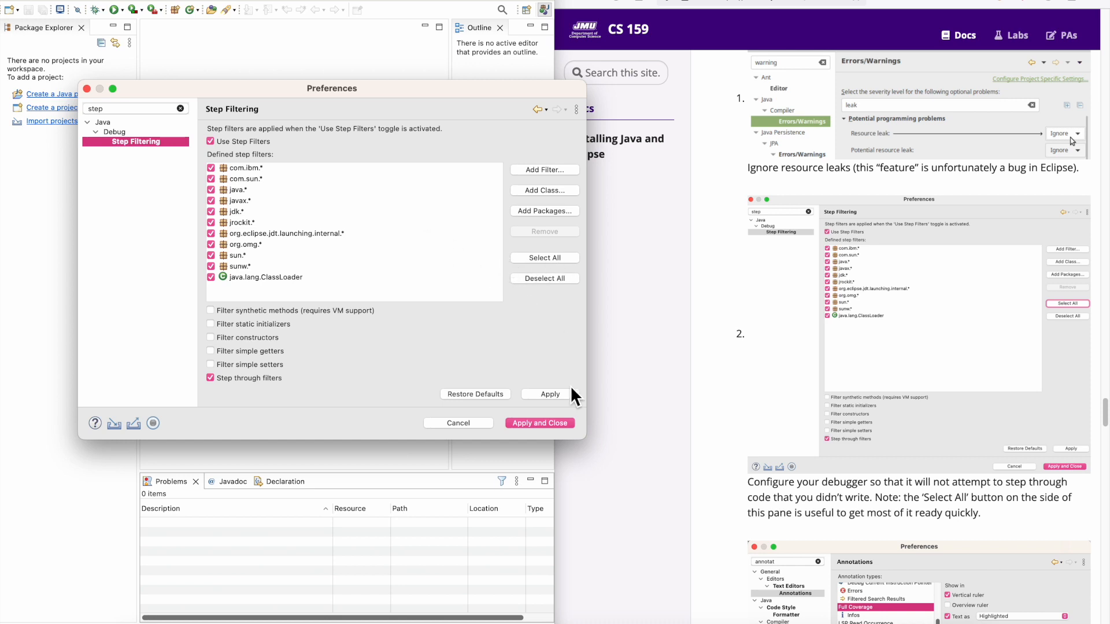
Step: In the Text Editors Annotations preferences, set the Full Coverage annotation's Text as style to Dashed Box
{"action": "scroll", "coordinate": [832, 394], "scroll_direction": "down", "scroll_amount": 3}
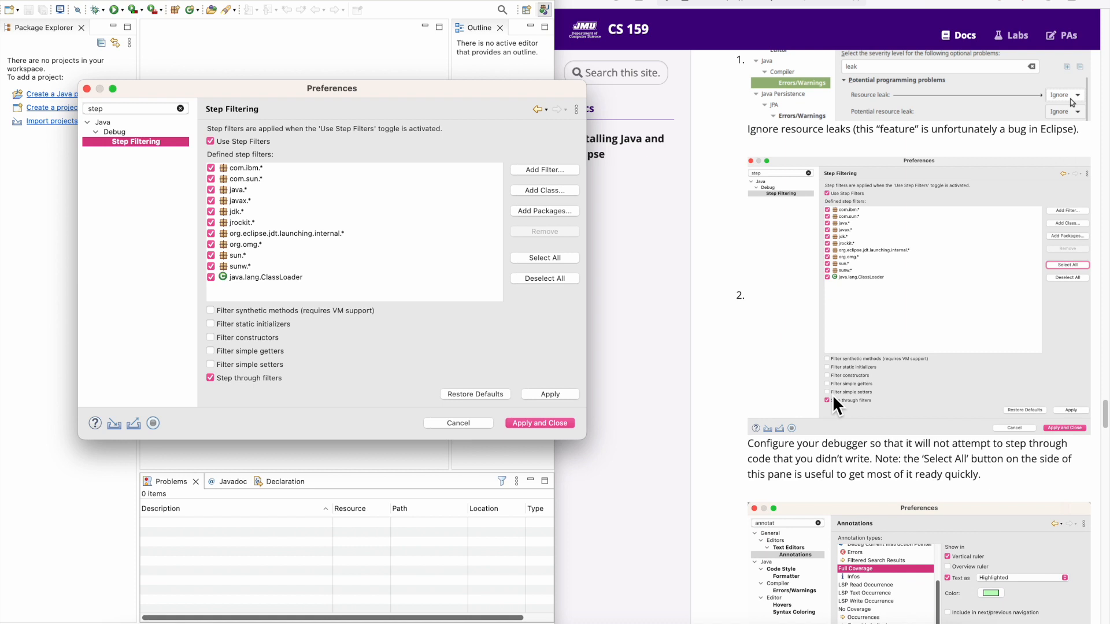
{"action": "scroll", "coordinate": [834, 396], "scroll_direction": "down", "scroll_amount": 4}
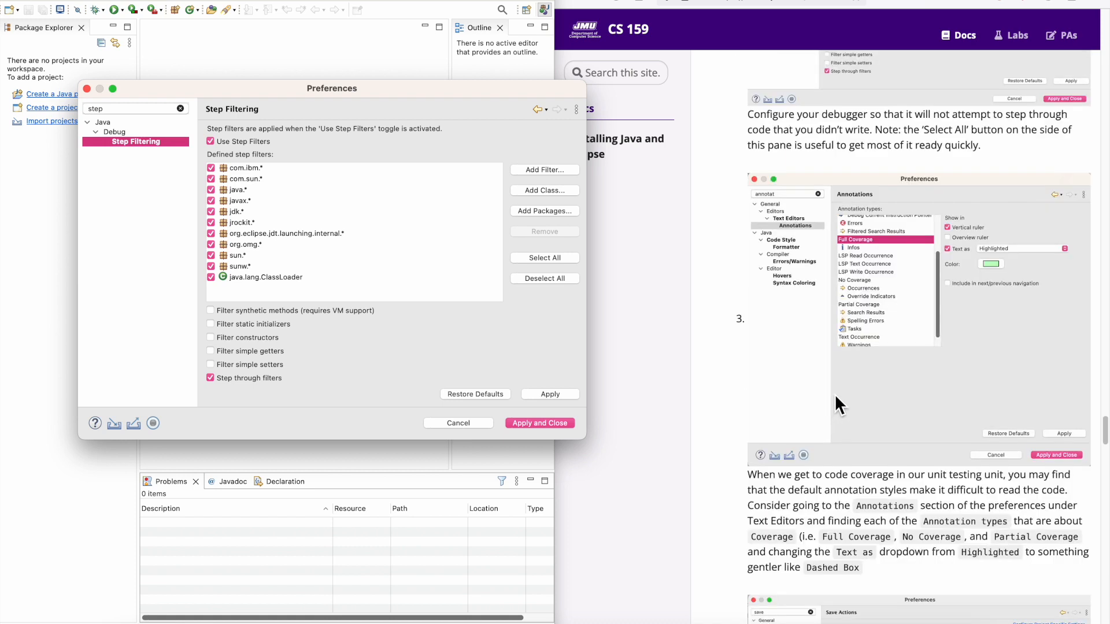
{"action": "scroll", "coordinate": [834, 393], "scroll_direction": "down", "scroll_amount": 1}
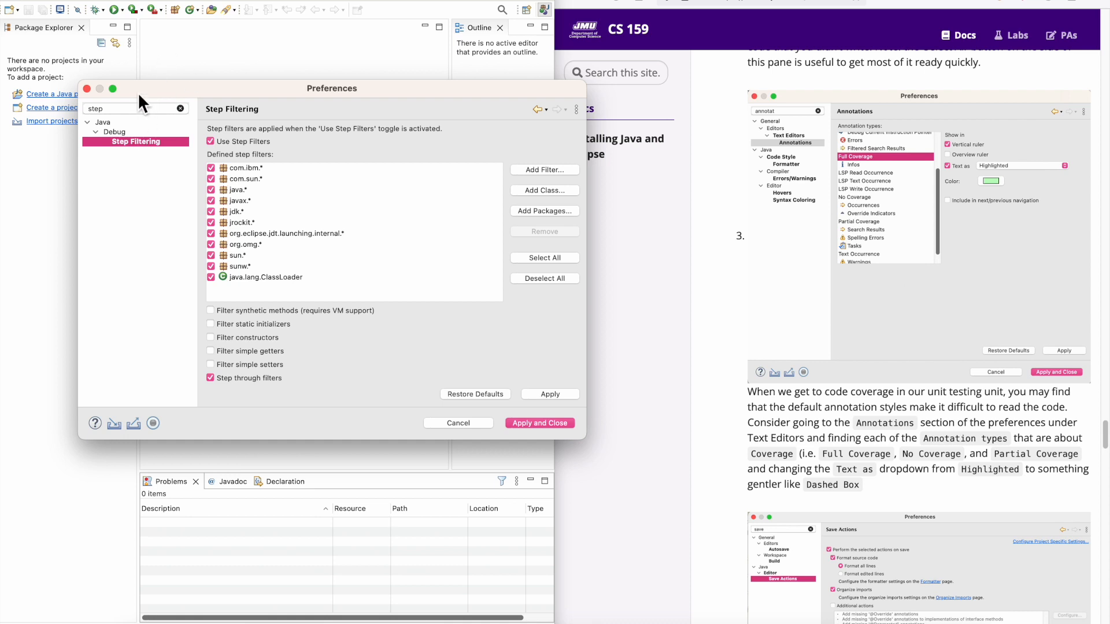
{"action": "left_click", "coordinate": [175, 109]}
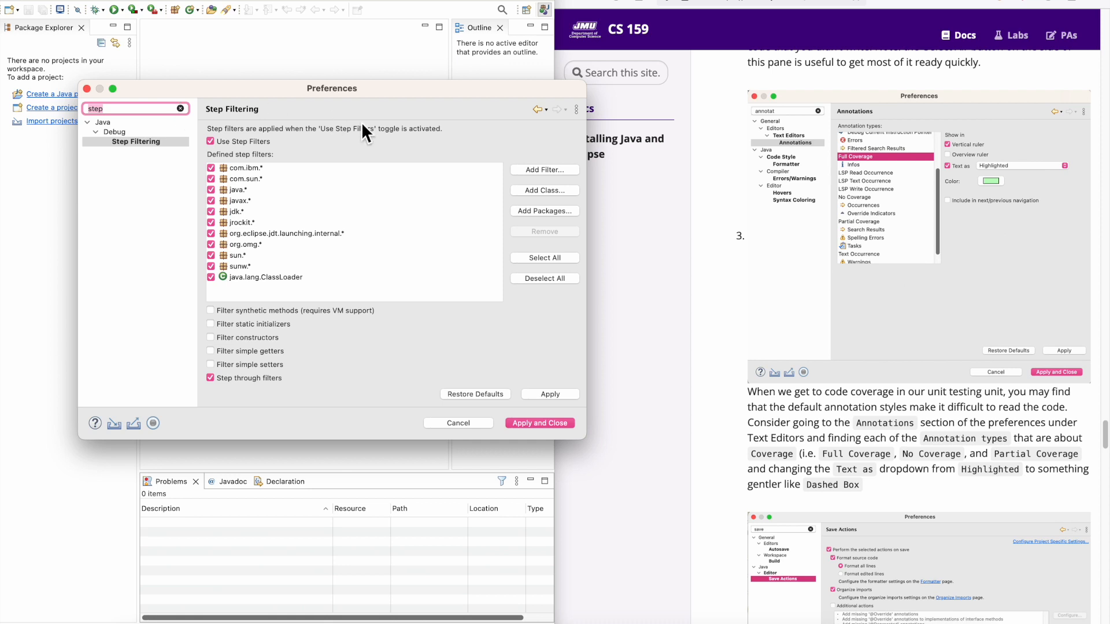
{"action": "type", "text": "annot"}
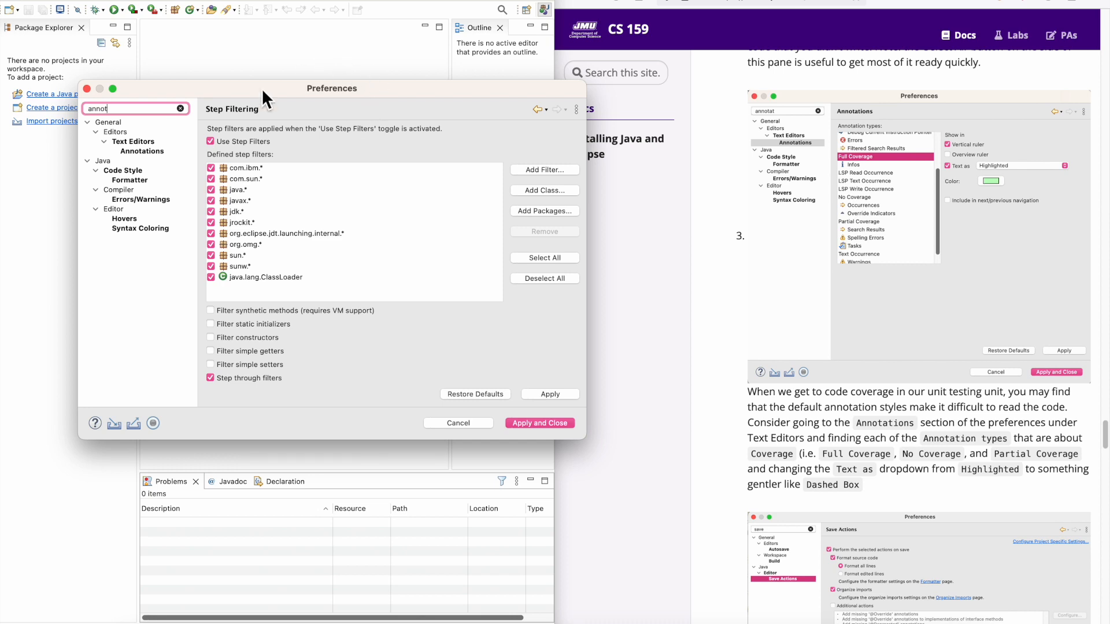
{"action": "left_click", "coordinate": [137, 151]}
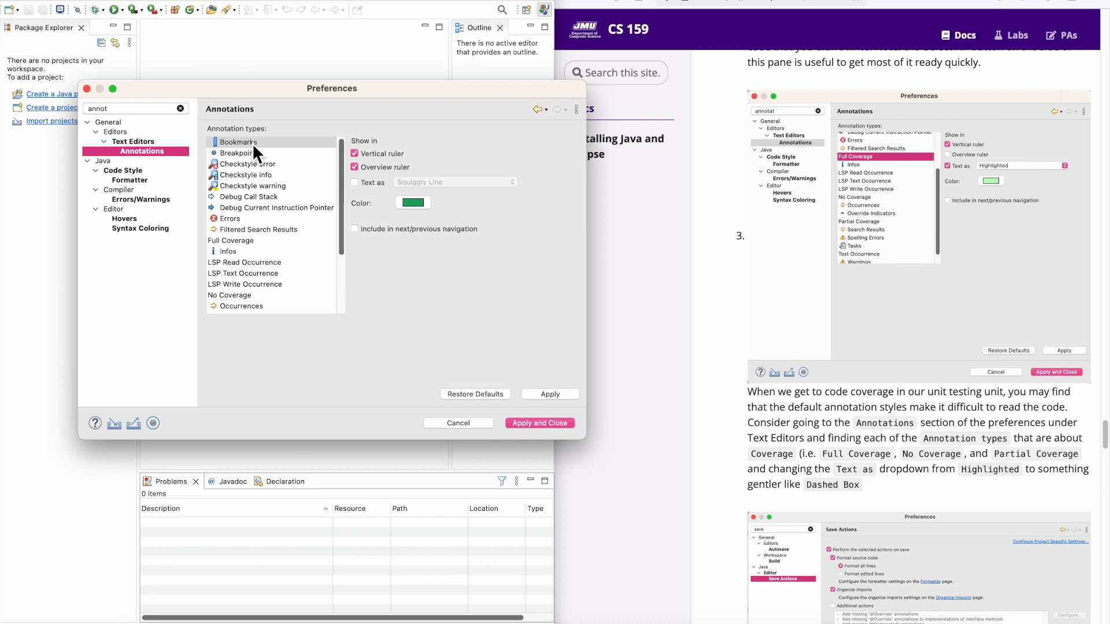
{"action": "left_click", "coordinate": [257, 242]}
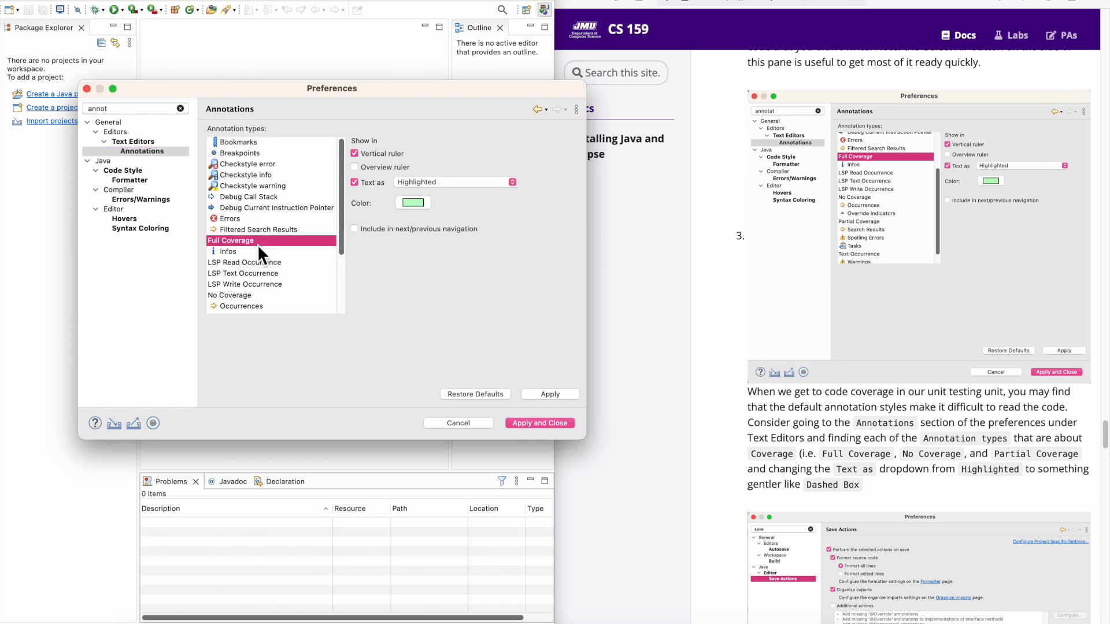
{"action": "left_click", "coordinate": [467, 182]}
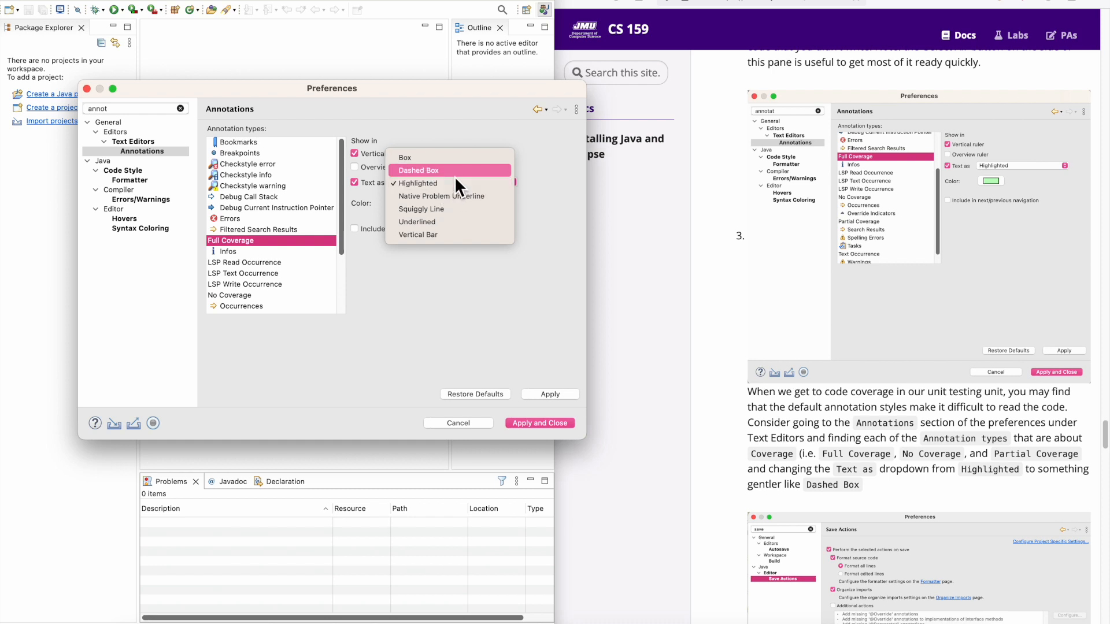
{"action": "left_click", "coordinate": [455, 173]}
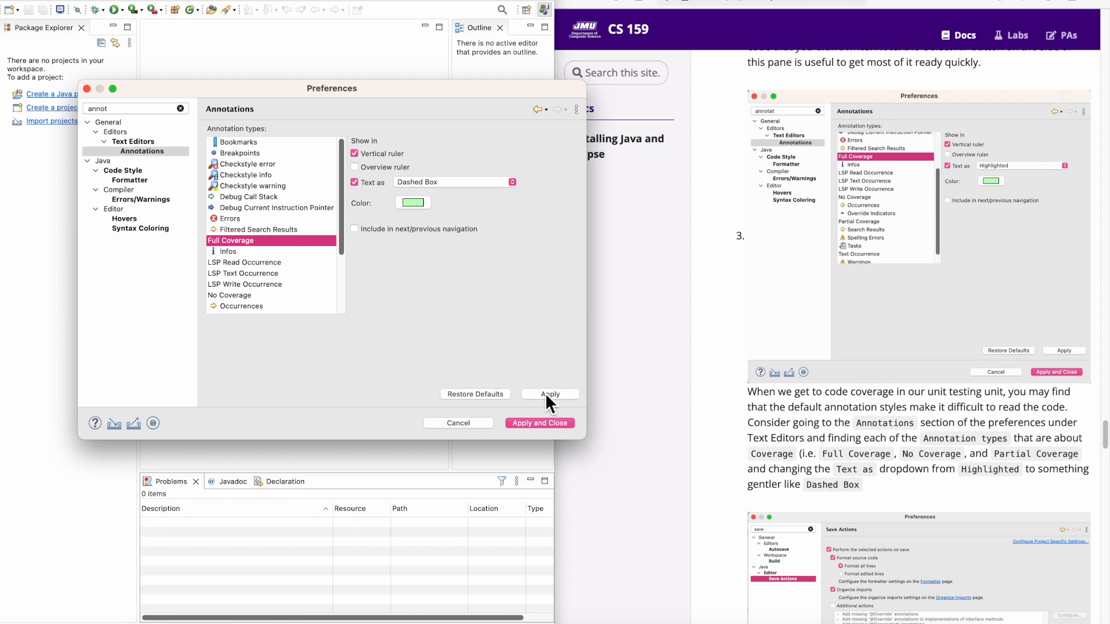
Step: Set the Text as style to Dashed Box for the No Coverage and Partial Coverage annotation types
{"action": "scroll", "coordinate": [263, 272], "scroll_direction": "down", "scroll_amount": 1}
{"action": "left_click", "coordinate": [259, 277]}
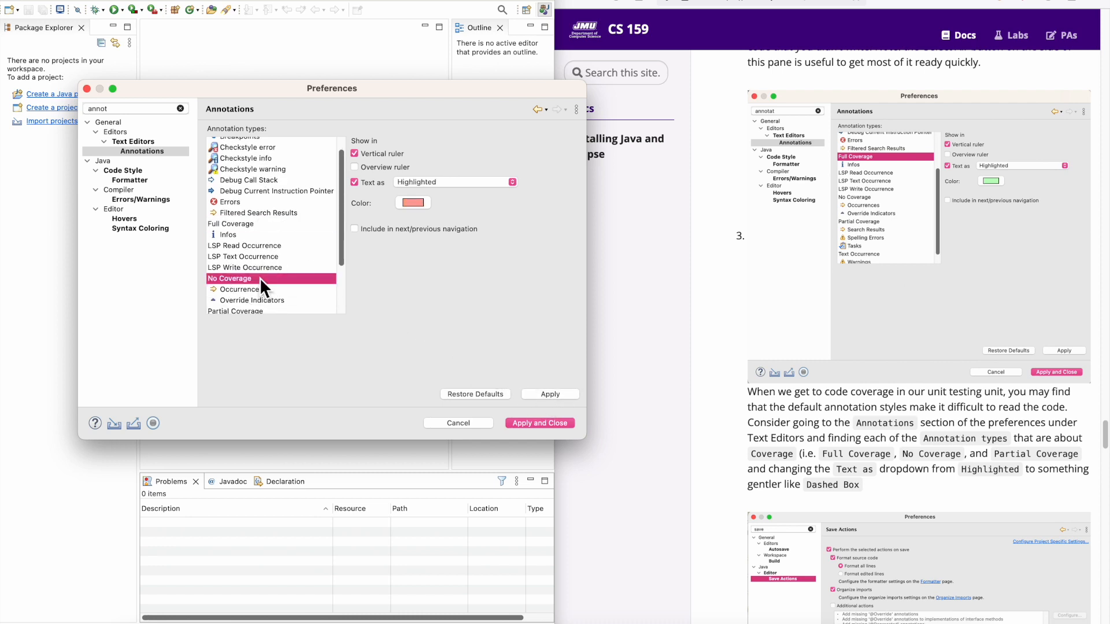
{"action": "left_click", "coordinate": [467, 182]}
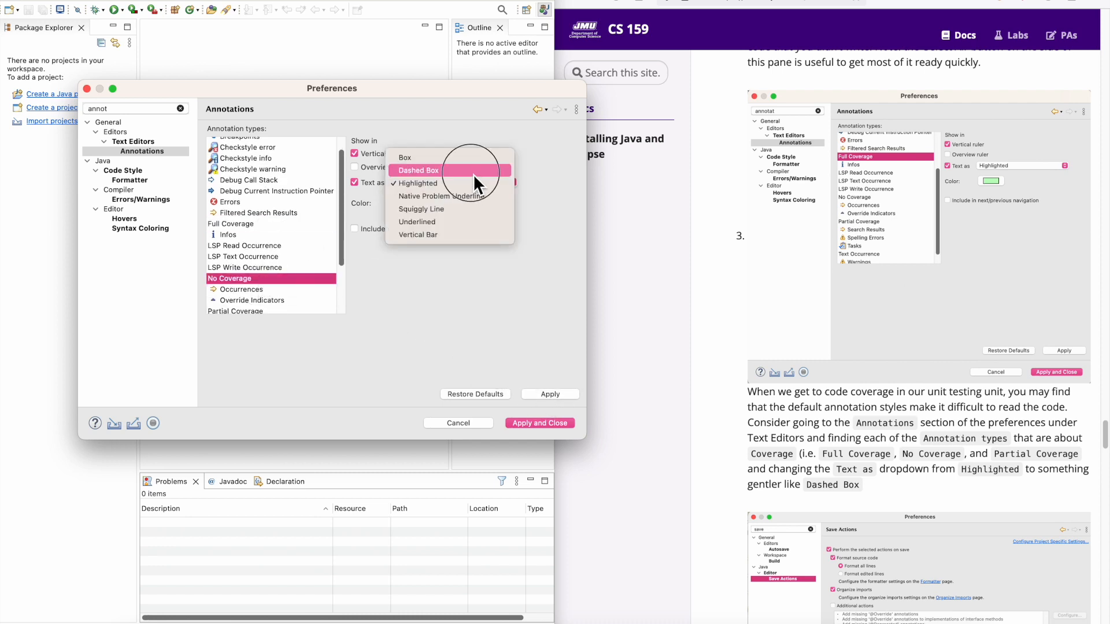
{"action": "left_click", "coordinate": [473, 172]}
{"action": "scroll", "coordinate": [280, 276], "scroll_direction": "down", "scroll_amount": 2}
{"action": "left_click", "coordinate": [272, 294]}
{"action": "left_click", "coordinate": [445, 182]}
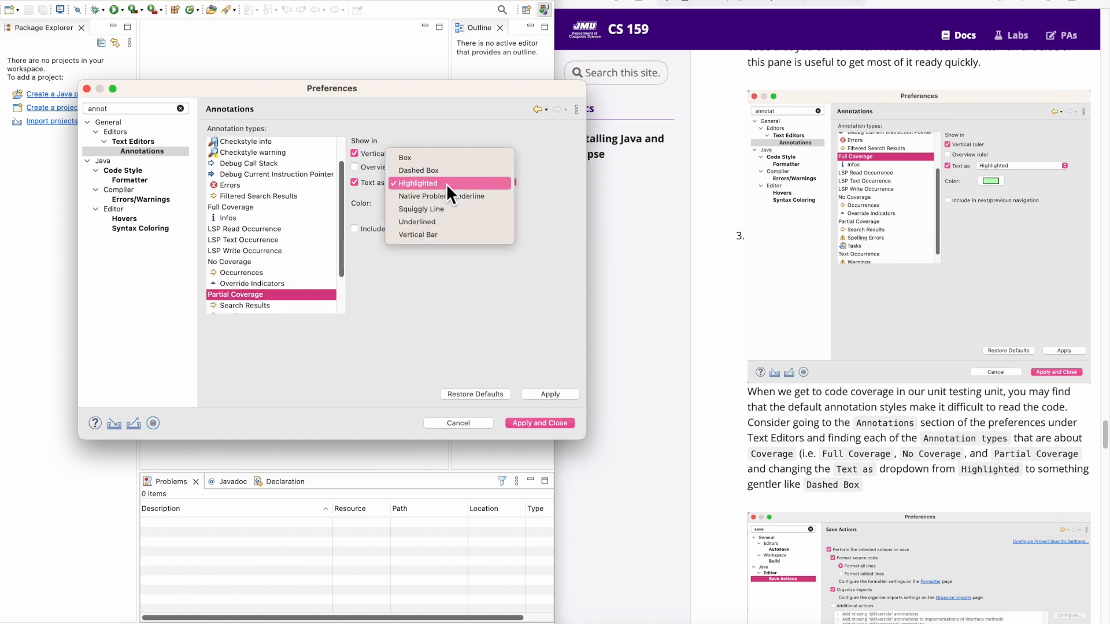
{"action": "left_click", "coordinate": [446, 174]}
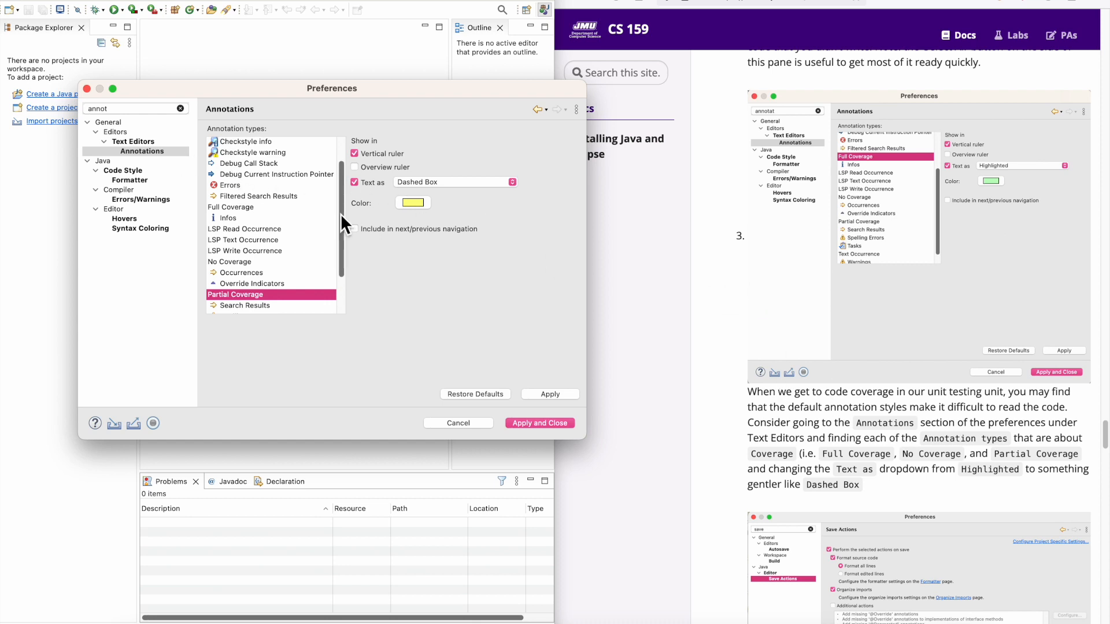
Step: In the Java Editor Save Actions preferences, enable performing the selected actions on save and turn on Format source code
{"action": "scroll", "coordinate": [859, 419], "scroll_direction": "down", "scroll_amount": 5}
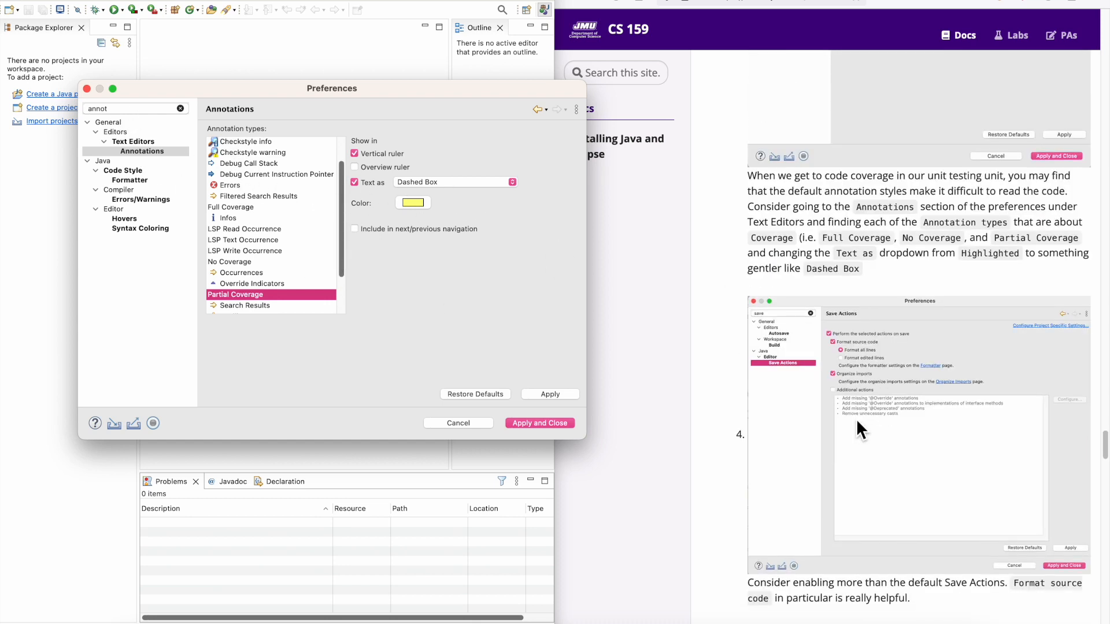
{"action": "scroll", "coordinate": [856, 418], "scroll_direction": "down", "scroll_amount": 2}
{"action": "scroll", "coordinate": [855, 418], "scroll_direction": "down", "scroll_amount": 1}
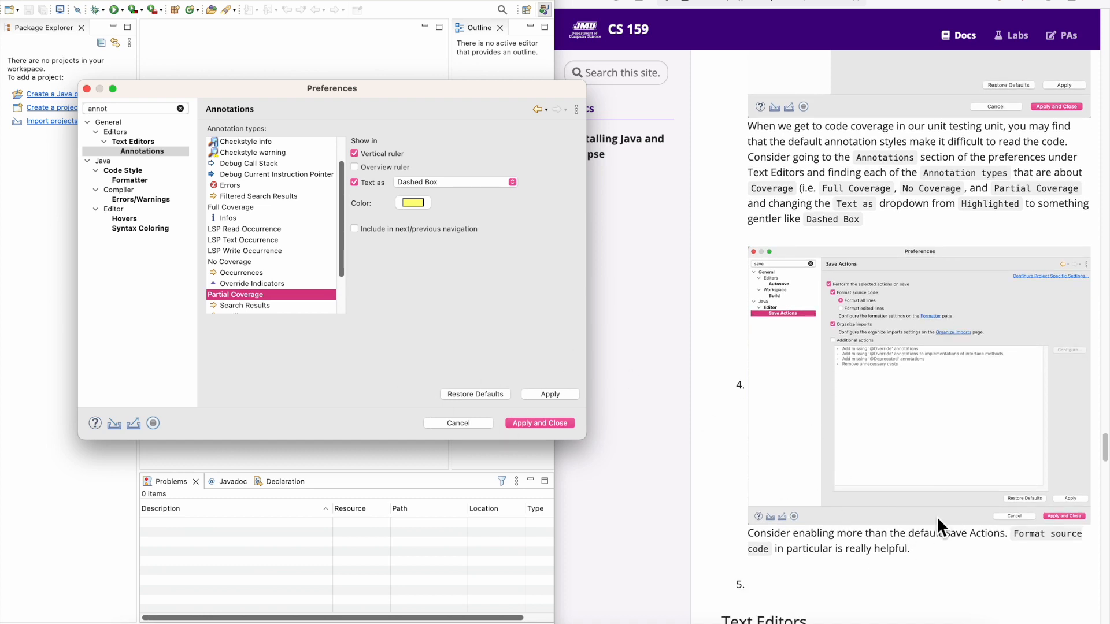
{"action": "left_click", "coordinate": [144, 109]}
{"action": "double_click", "coordinate": [143, 109]}
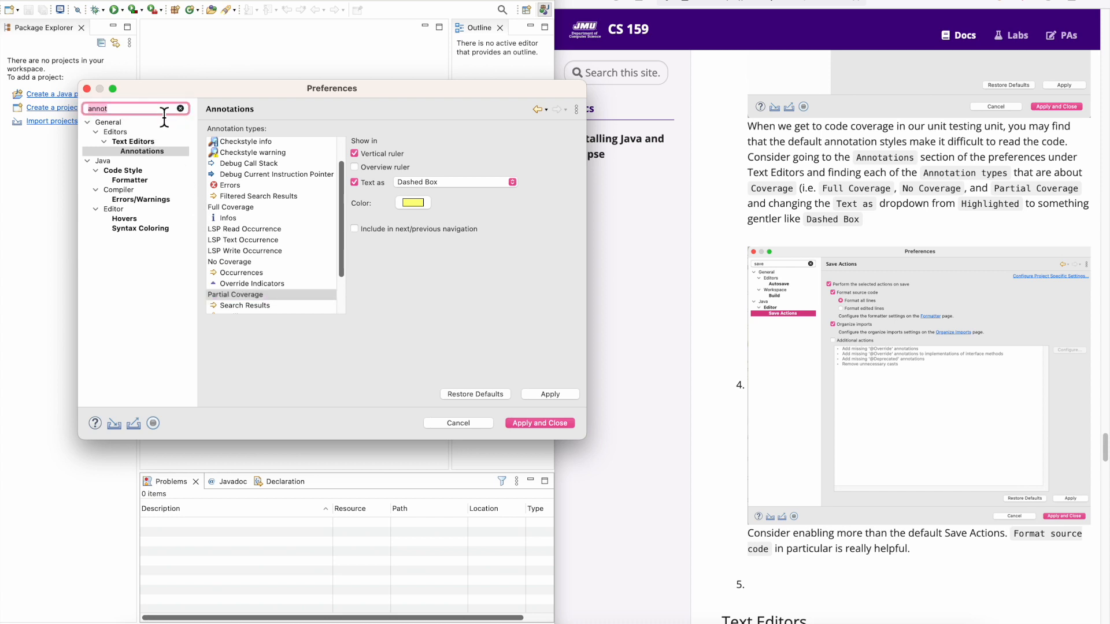
{"action": "type", "text": "save"}
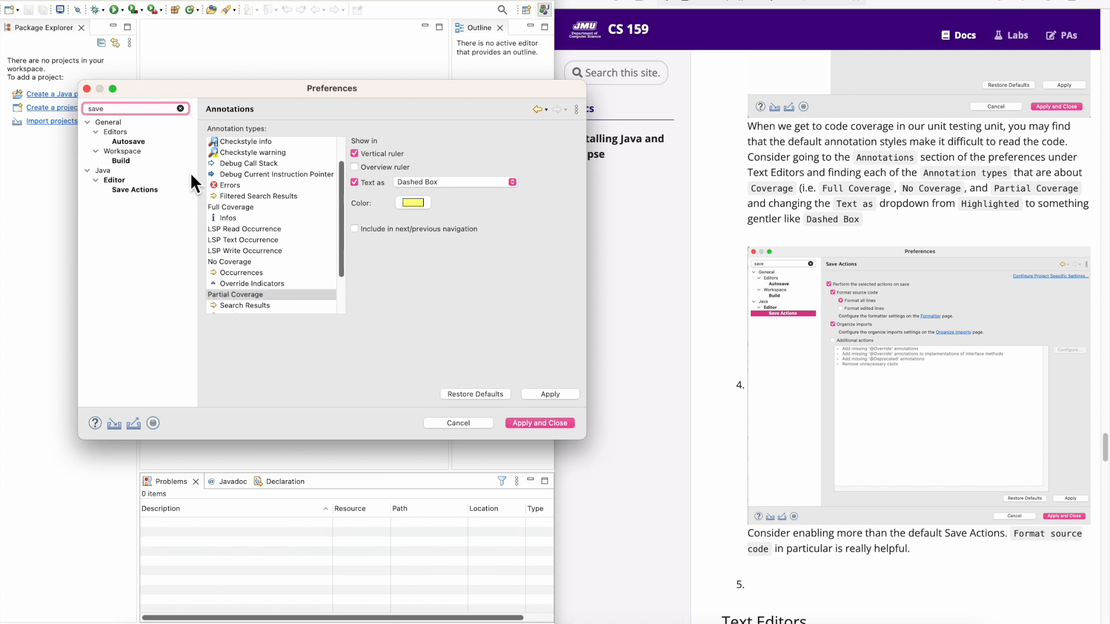
{"action": "left_click", "coordinate": [136, 189]}
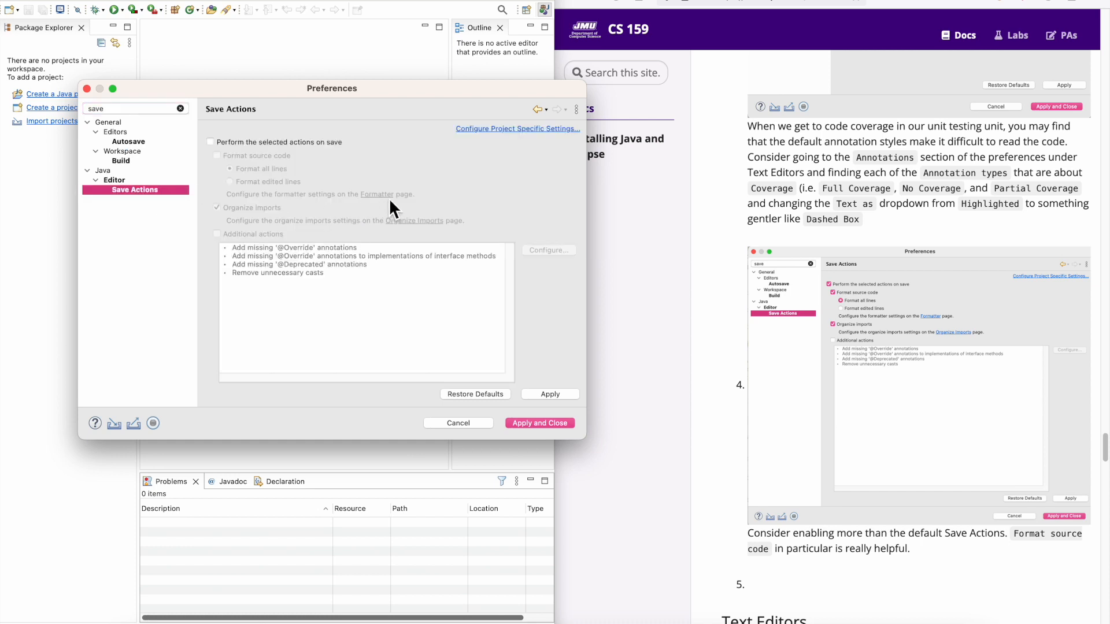
{"action": "left_click", "coordinate": [315, 143]}
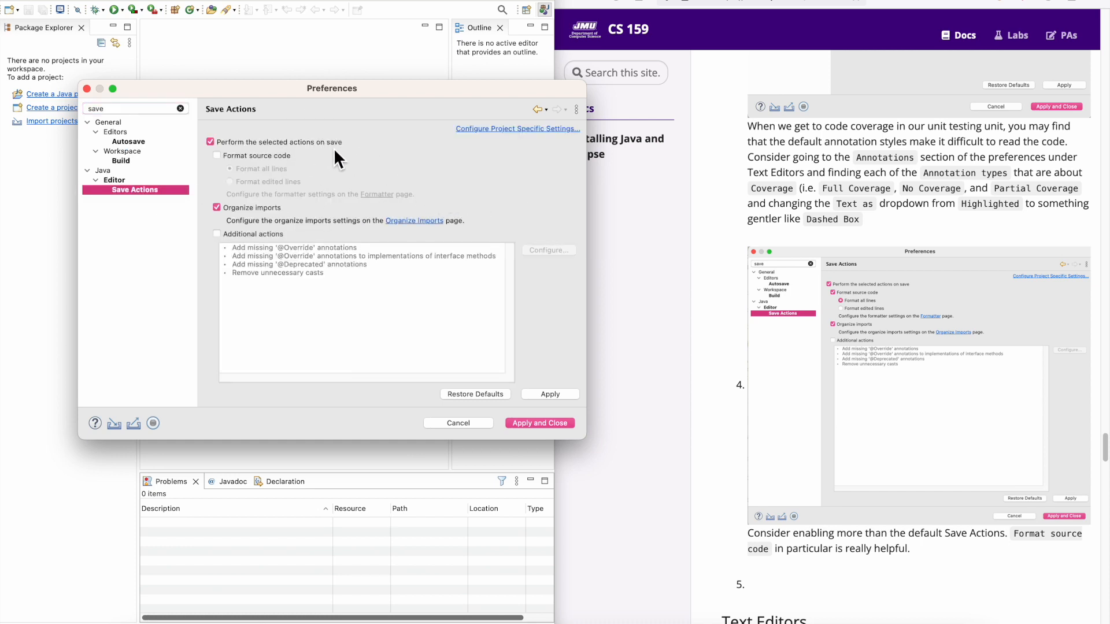
{"action": "left_click", "coordinate": [269, 155]}
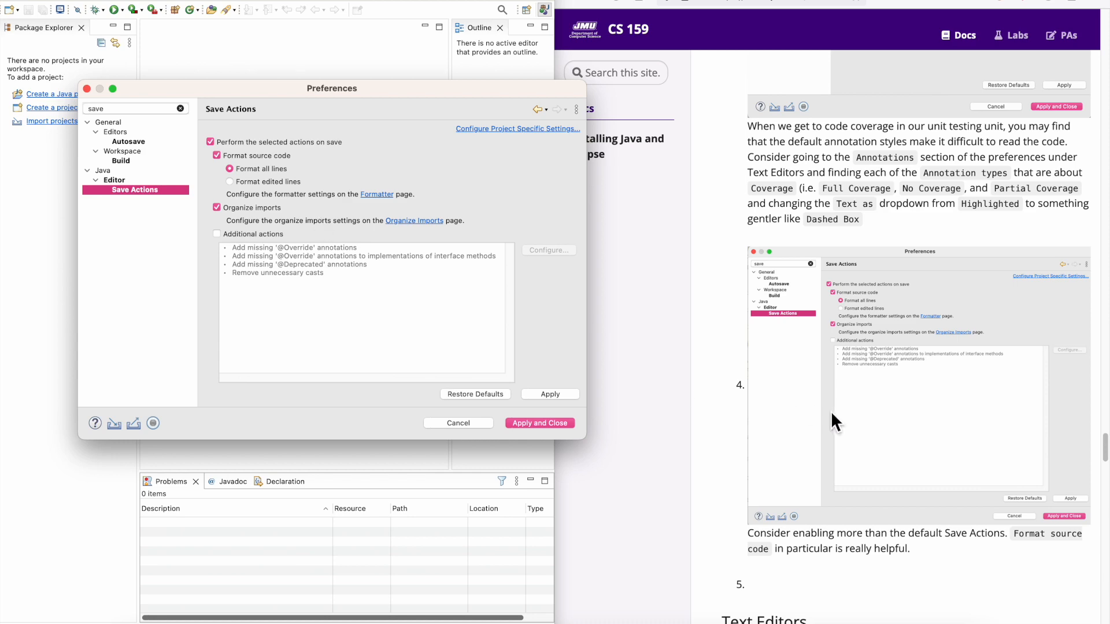
Step: Following the guide's Text Editors section, enable Show print margin in the general Text Editors preferences
{"action": "scroll", "coordinate": [831, 411], "scroll_direction": "down", "scroll_amount": 3}
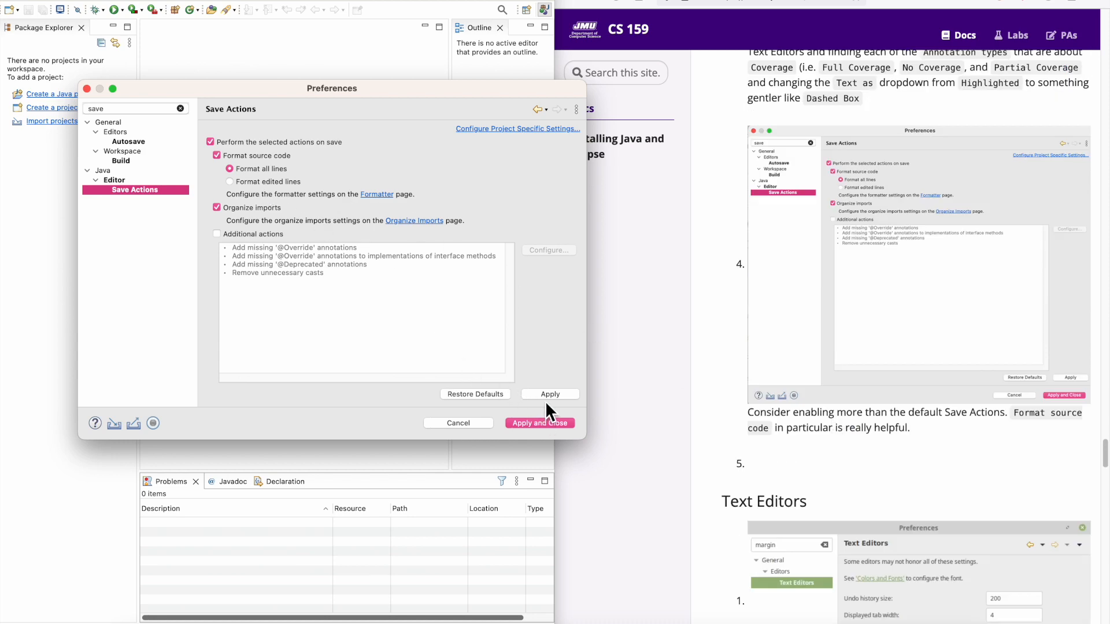
{"action": "scroll", "coordinate": [847, 443], "scroll_direction": "down", "scroll_amount": 10}
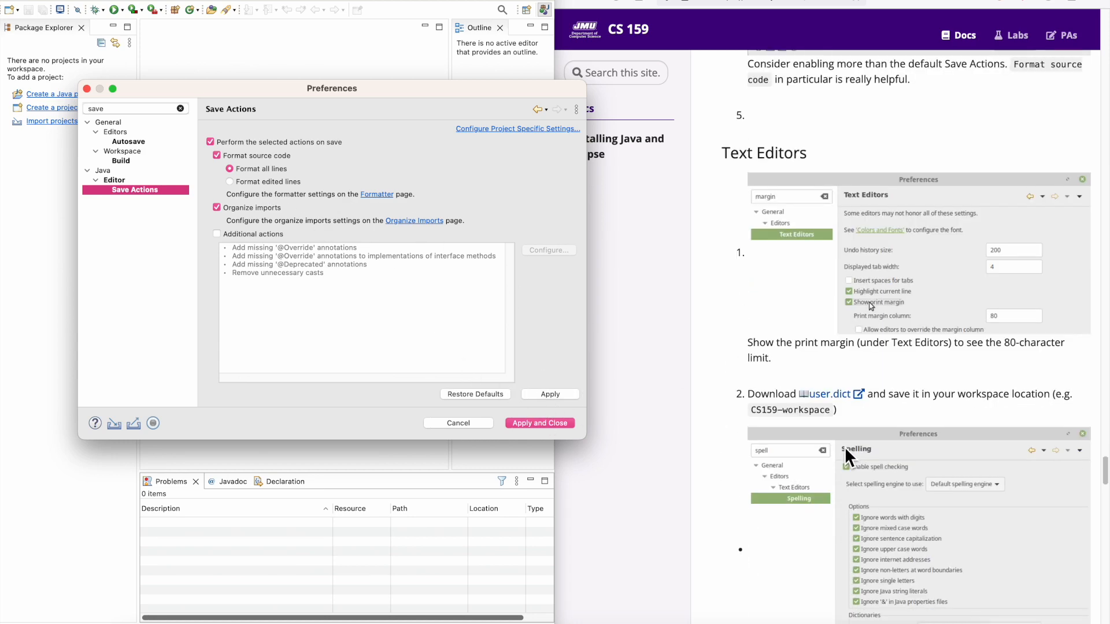
{"action": "scroll", "coordinate": [844, 447], "scroll_direction": "down", "scroll_amount": 1}
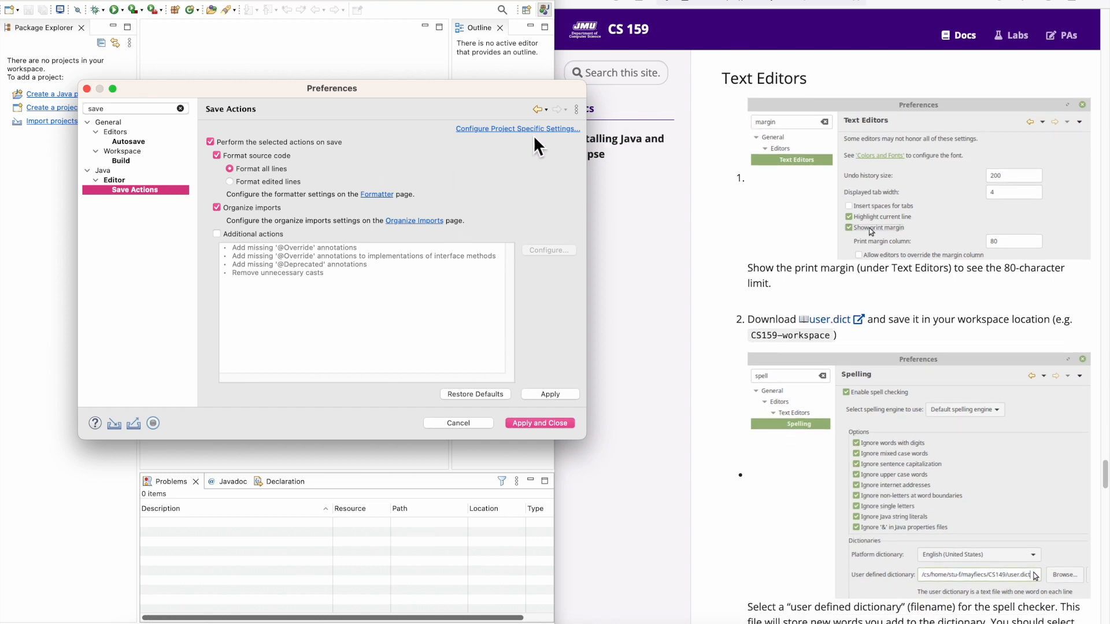
{"action": "double_click", "coordinate": [136, 112]}
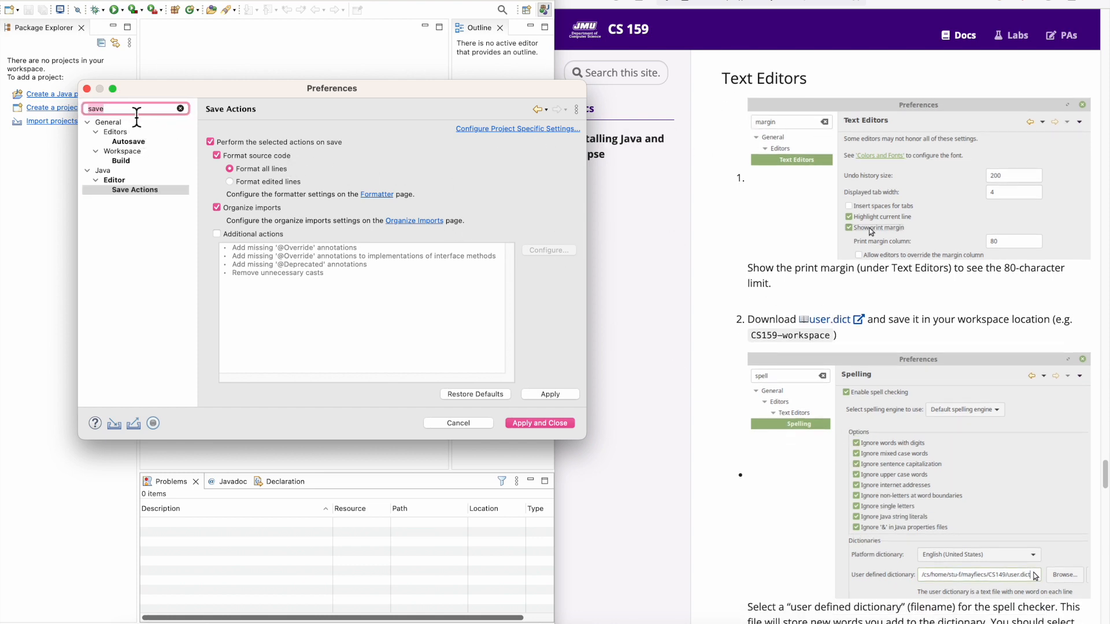
{"action": "type", "text": "margin"}
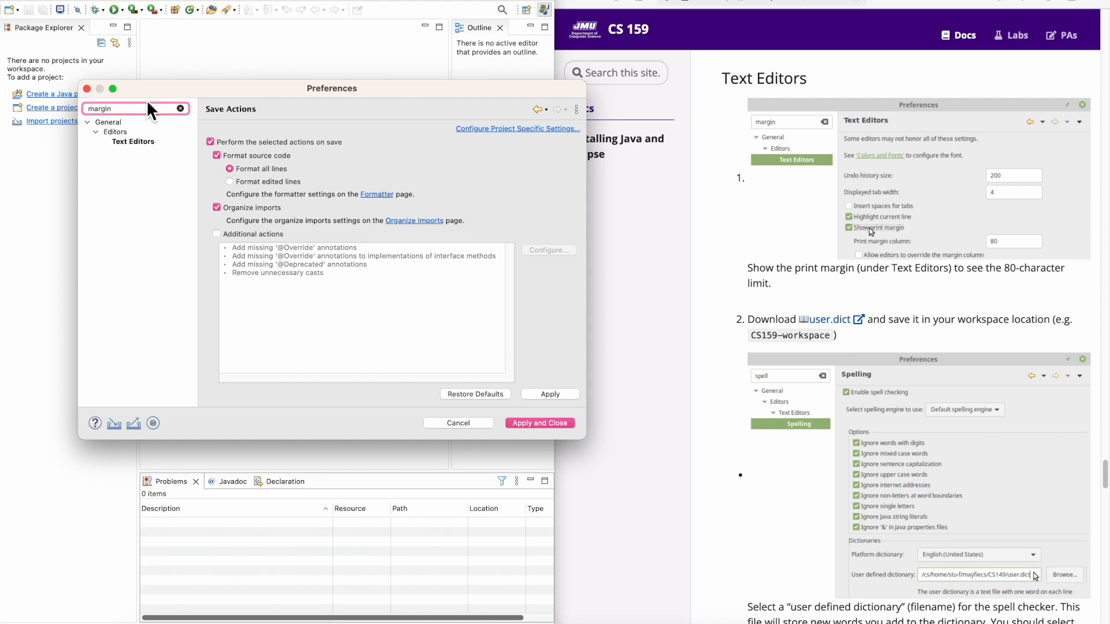
{"action": "left_click", "coordinate": [138, 143]}
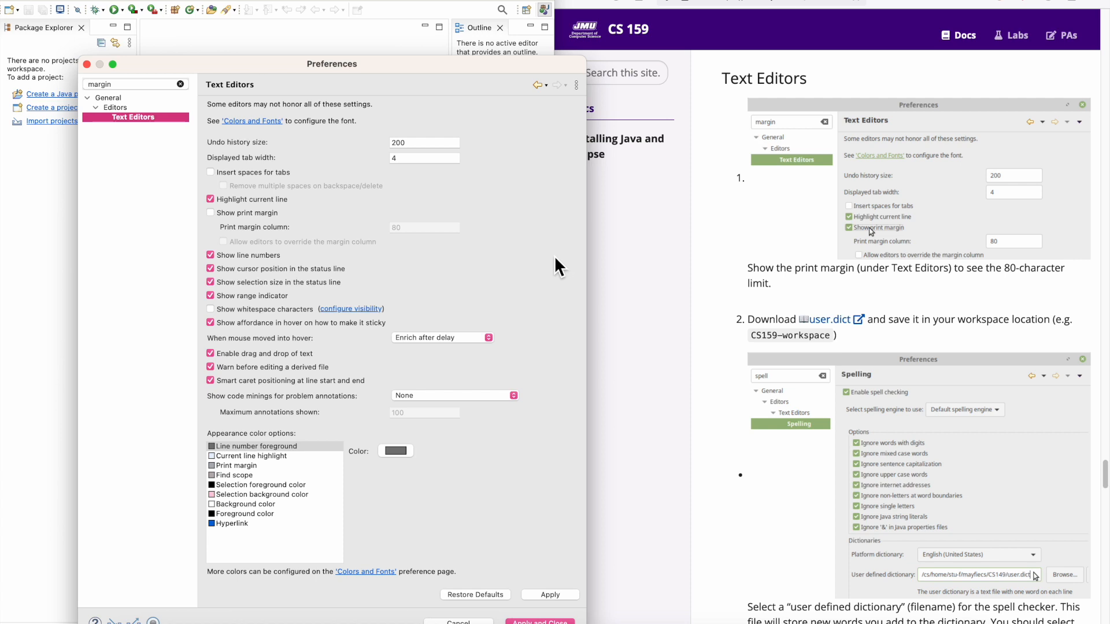
{"action": "left_click", "coordinate": [259, 215]}
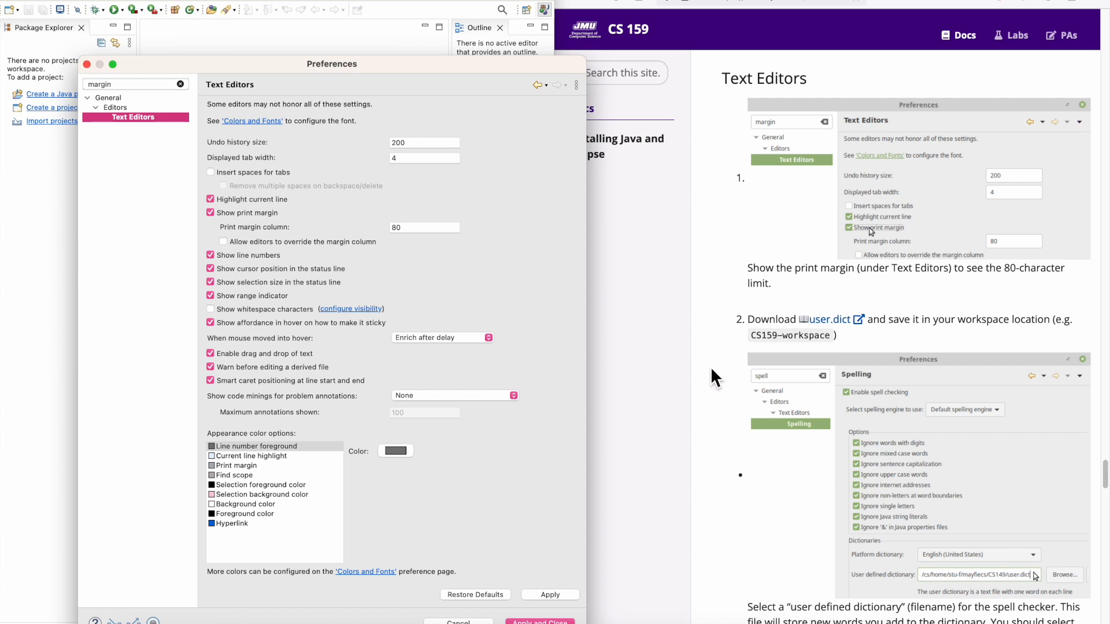
Step: Switch to the course guide in the browser and save the linked user.dict file into the CS159-workspace folder
{"action": "scroll", "coordinate": [711, 370], "scroll_direction": "down", "scroll_amount": 1}
{"action": "scroll", "coordinate": [711, 374], "scroll_direction": "down", "scroll_amount": 1}
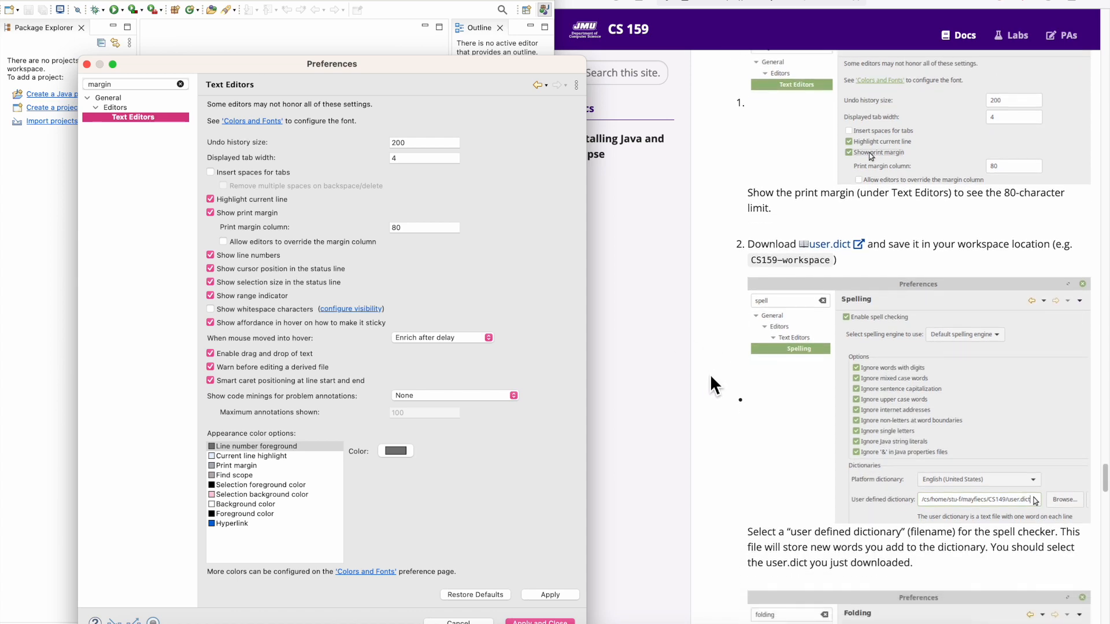
{"action": "left_click", "coordinate": [904, 235]}
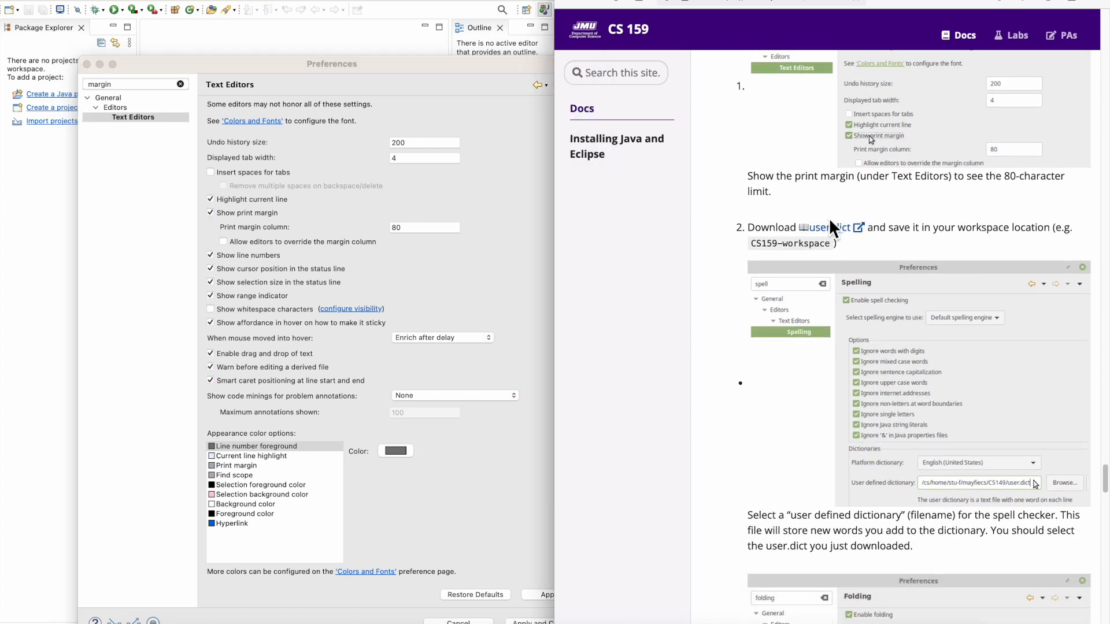
{"action": "right_click", "coordinate": [826, 228]}
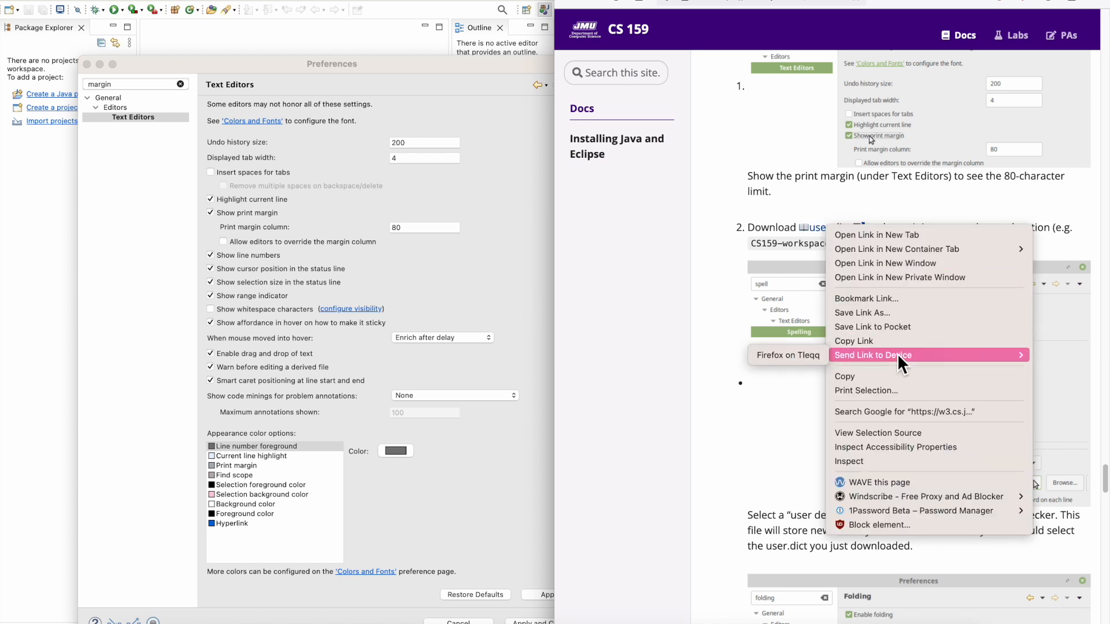
{"action": "left_click", "coordinate": [898, 318]}
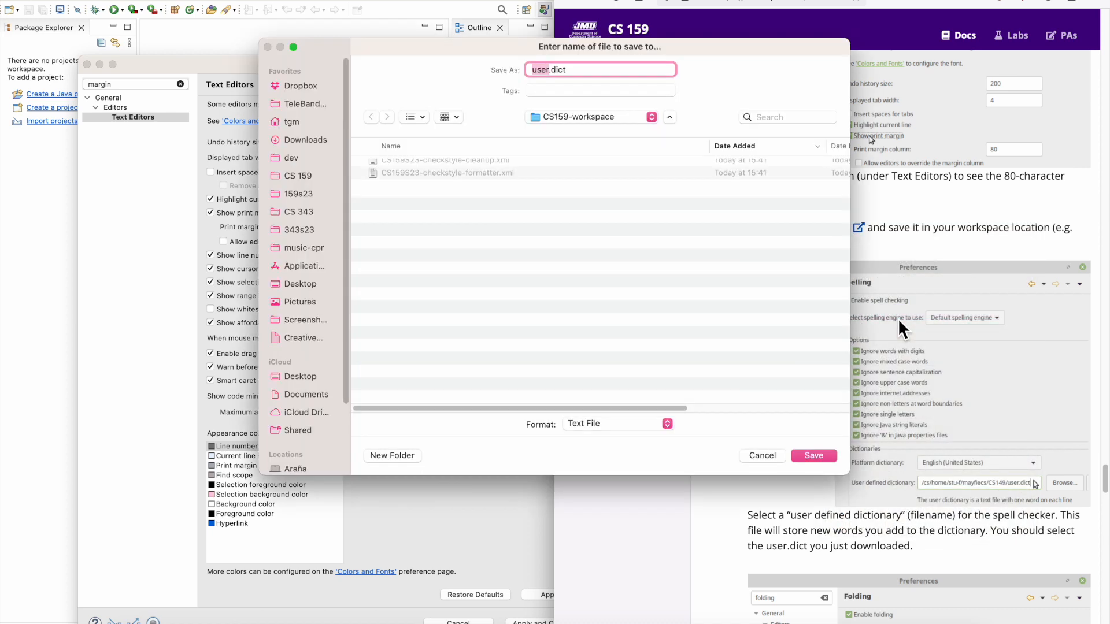
{"action": "left_click", "coordinate": [829, 458]}
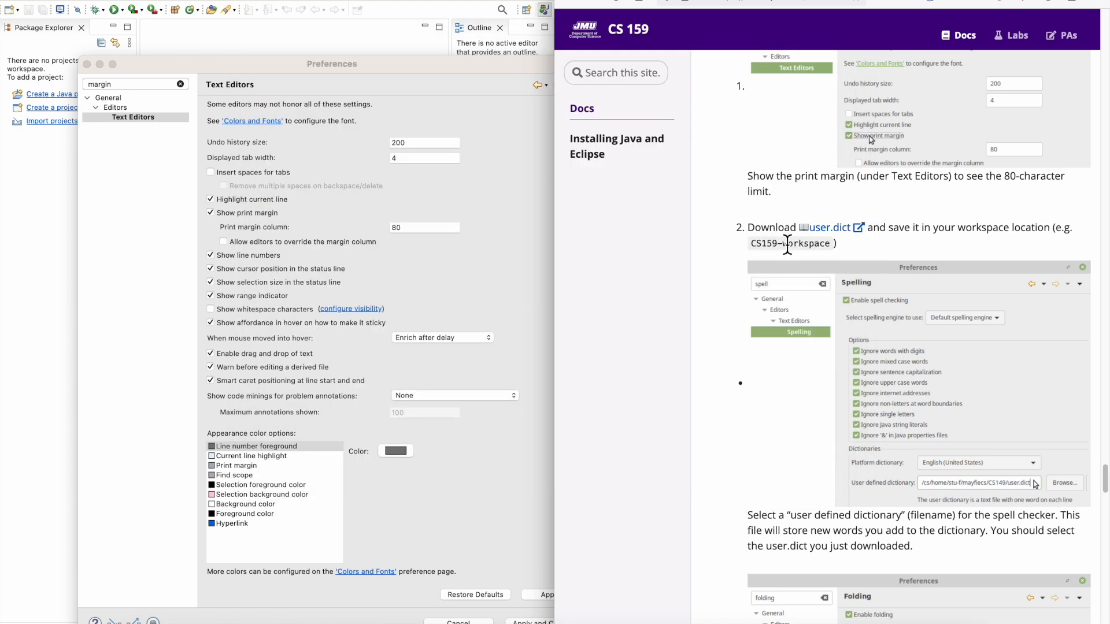
Step: Back in Eclipse's Spelling preferences, set the user defined dictionary to user.dict from the CS159-workspace folder
{"action": "scroll", "coordinate": [861, 348], "scroll_direction": "down", "scroll_amount": 1}
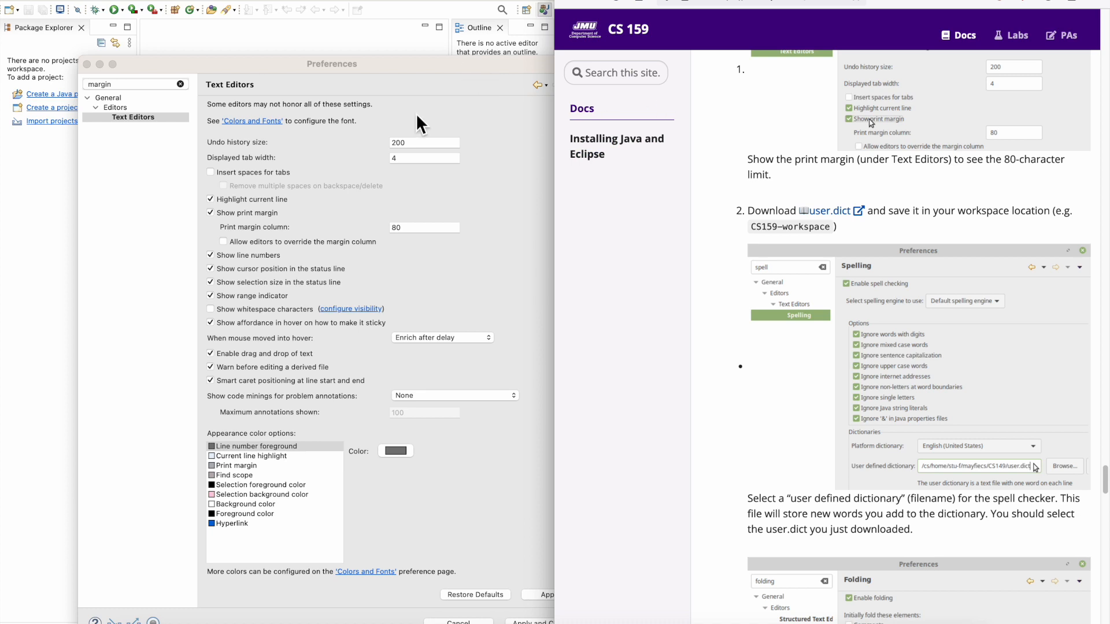
{"action": "left_click", "coordinate": [172, 83]}
{"action": "key", "text": "super+a"}
{"action": "type", "text": "spell"}
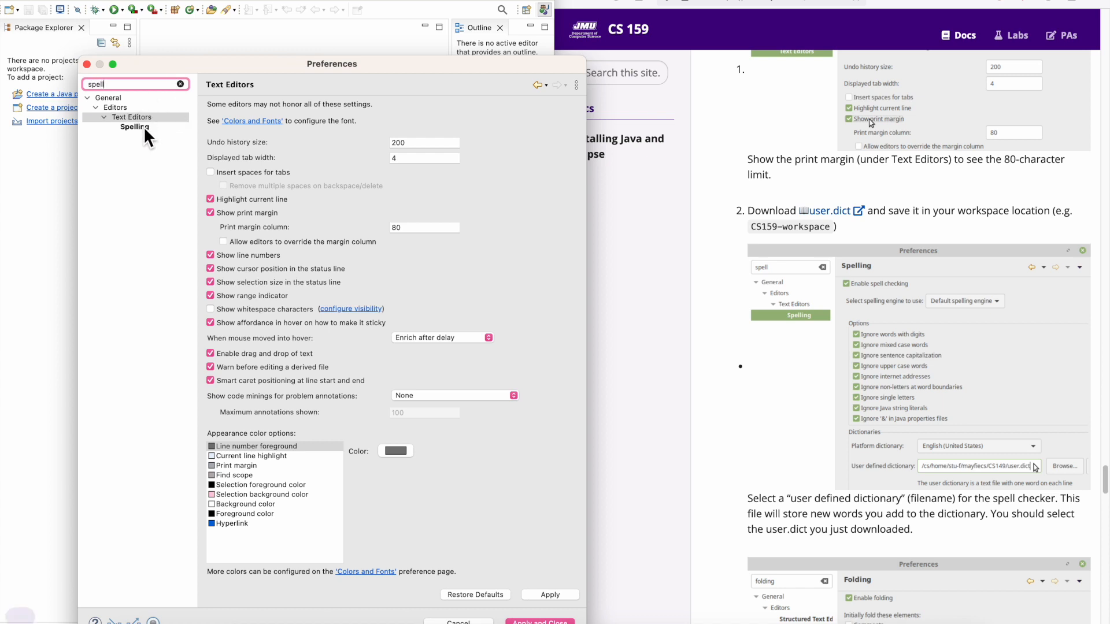
{"action": "left_click", "coordinate": [144, 126]}
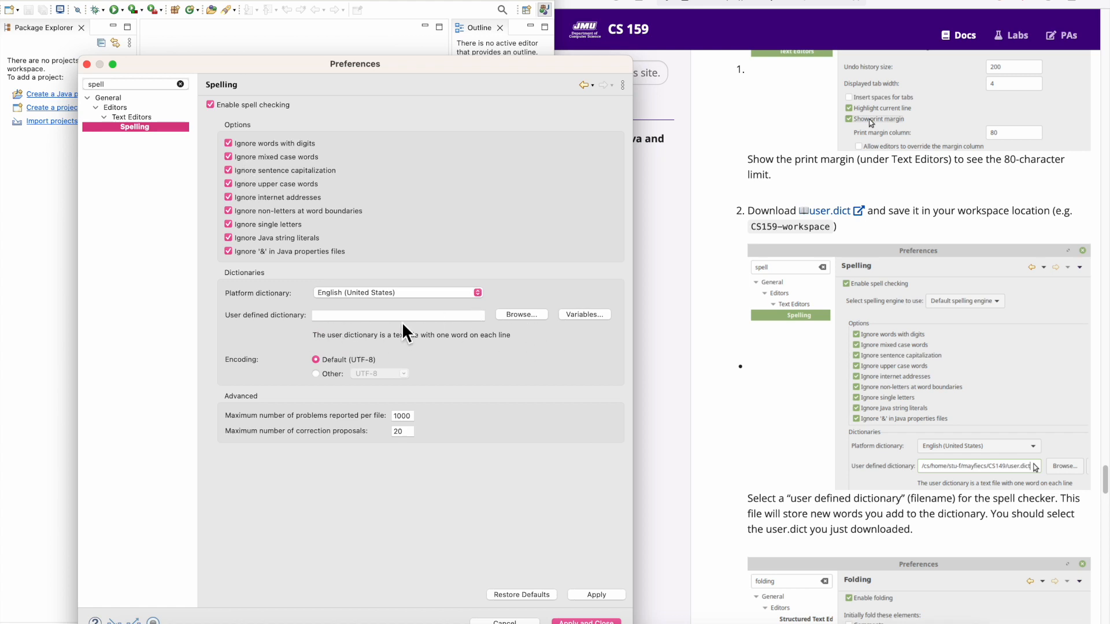
{"action": "left_click", "coordinate": [519, 316]}
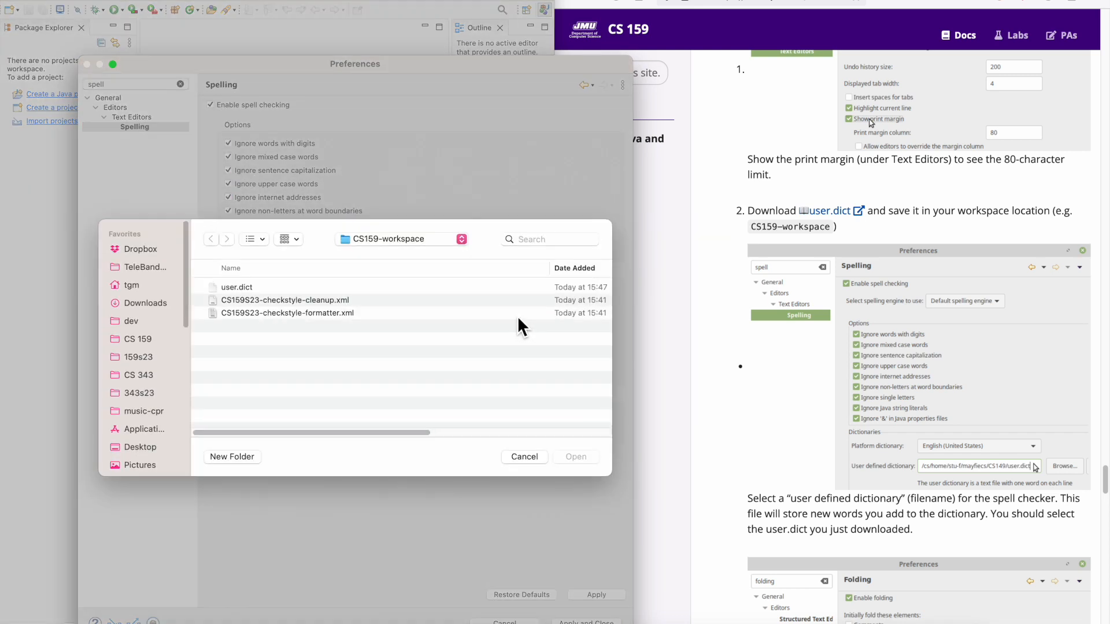
{"action": "double_click", "coordinate": [235, 286]}
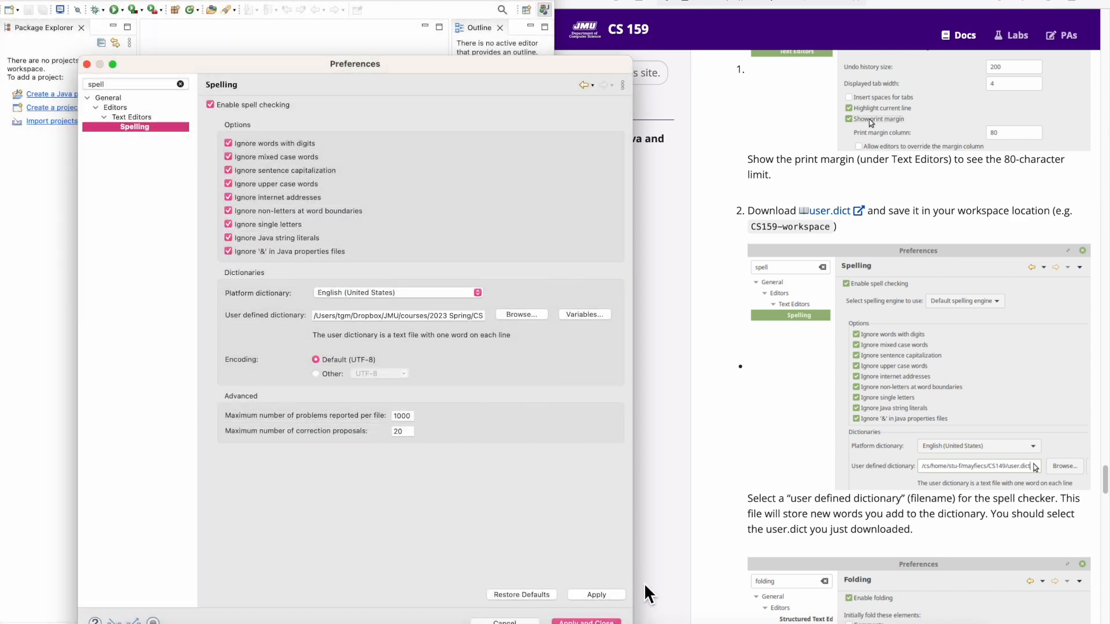
Step: Check the initially folded elements in the Java Editor Folding preferences against the guide, and apply and close the preferences
{"action": "scroll", "coordinate": [824, 521], "scroll_direction": "down", "scroll_amount": 3}
{"action": "scroll", "coordinate": [825, 522], "scroll_direction": "down", "scroll_amount": 8}
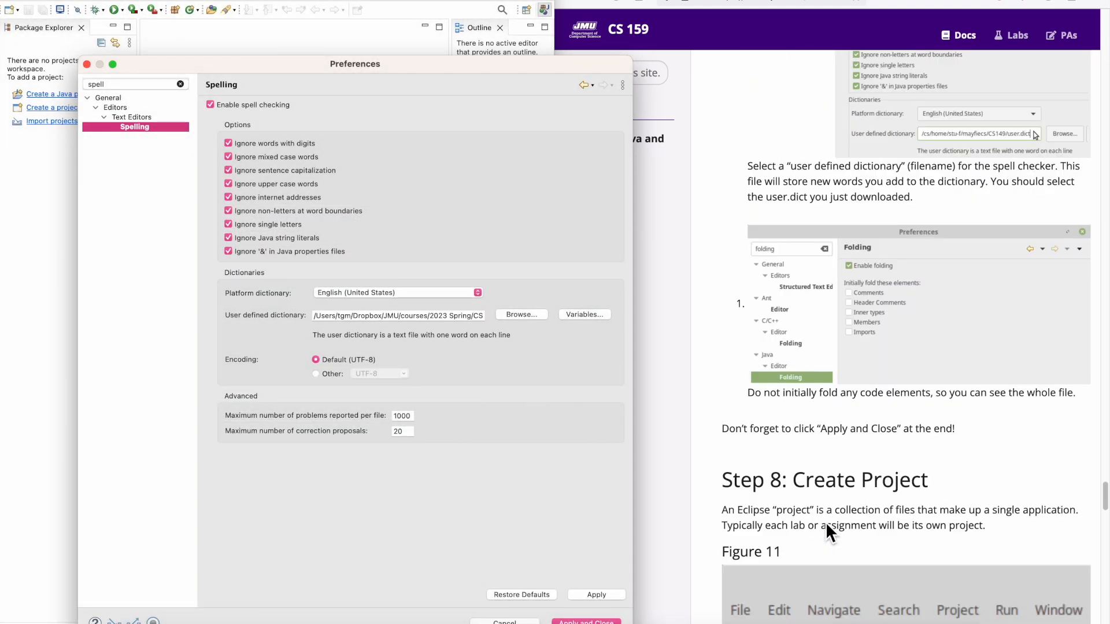
{"action": "left_click", "coordinate": [166, 85]}
{"action": "key", "text": "super+a"}
{"action": "type", "text": "fold"}
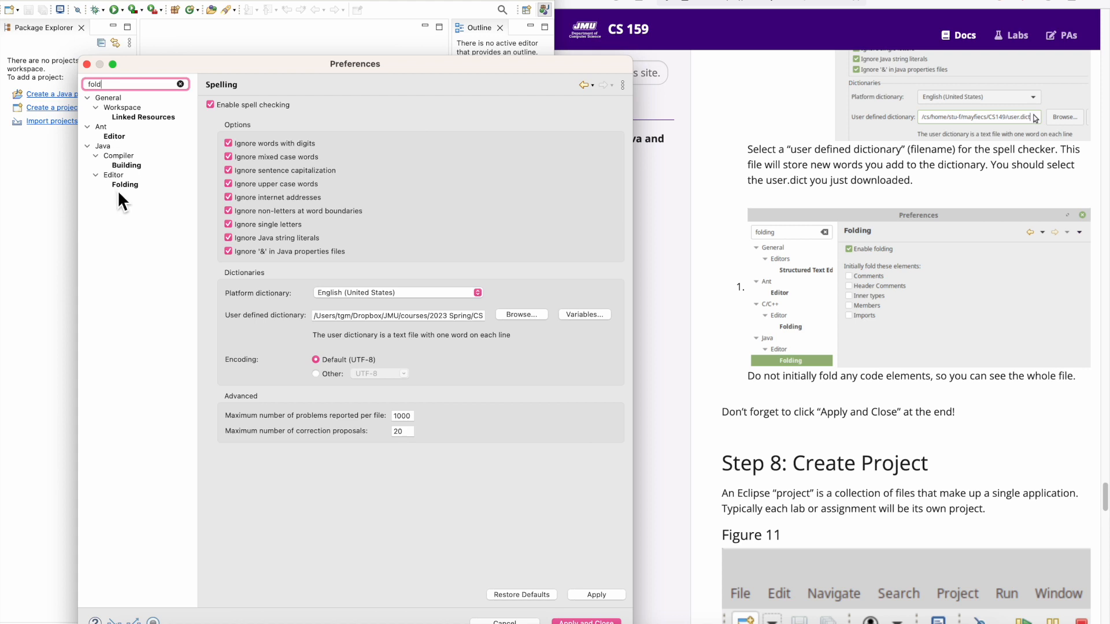
{"action": "left_click", "coordinate": [124, 185]}
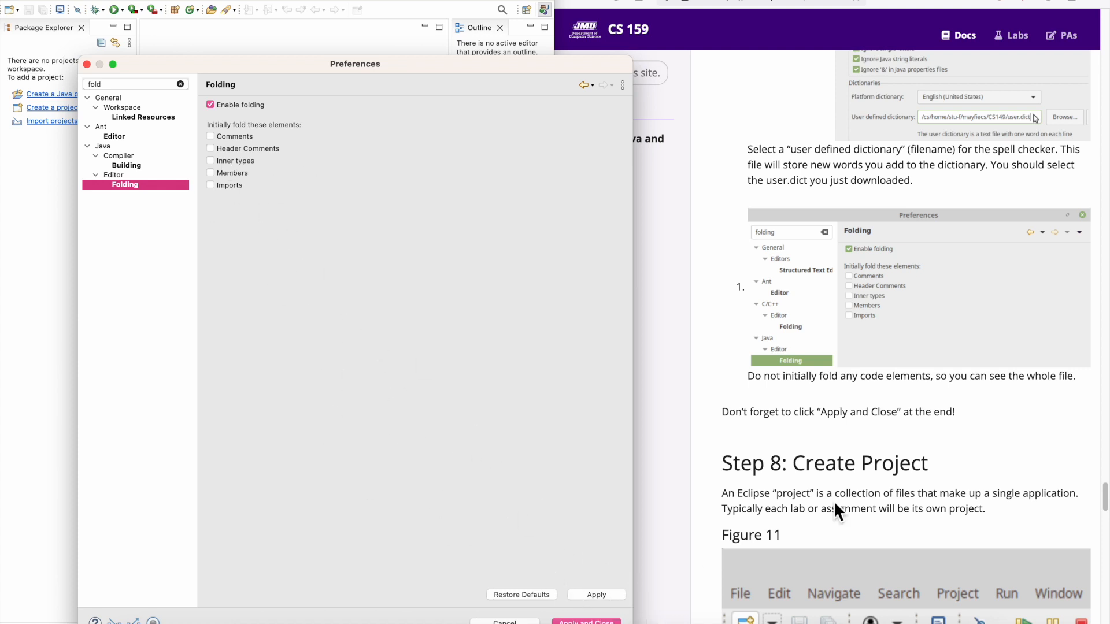
{"action": "scroll", "coordinate": [908, 469], "scroll_direction": "down", "scroll_amount": 1}
{"action": "scroll", "coordinate": [907, 470], "scroll_direction": "down", "scroll_amount": 3}
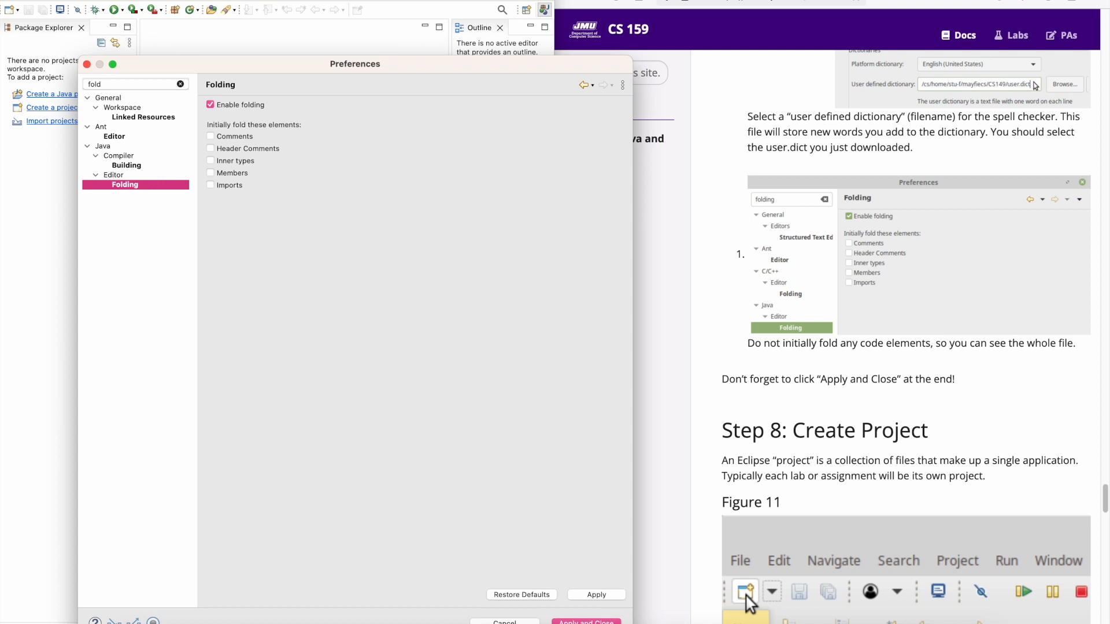
{"action": "left_click", "coordinate": [586, 621]}
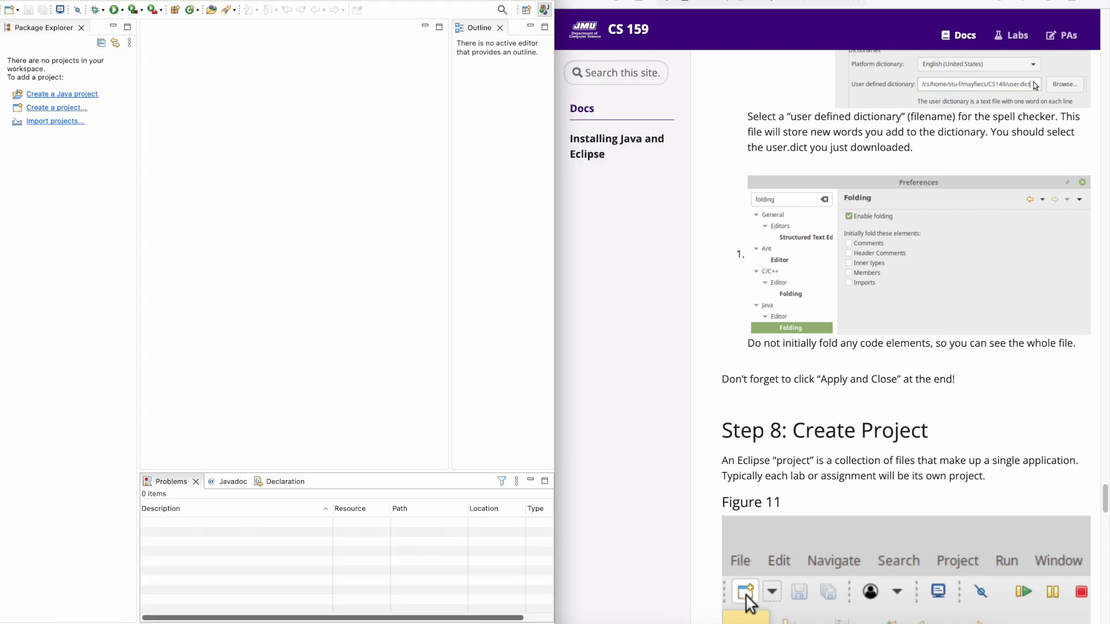